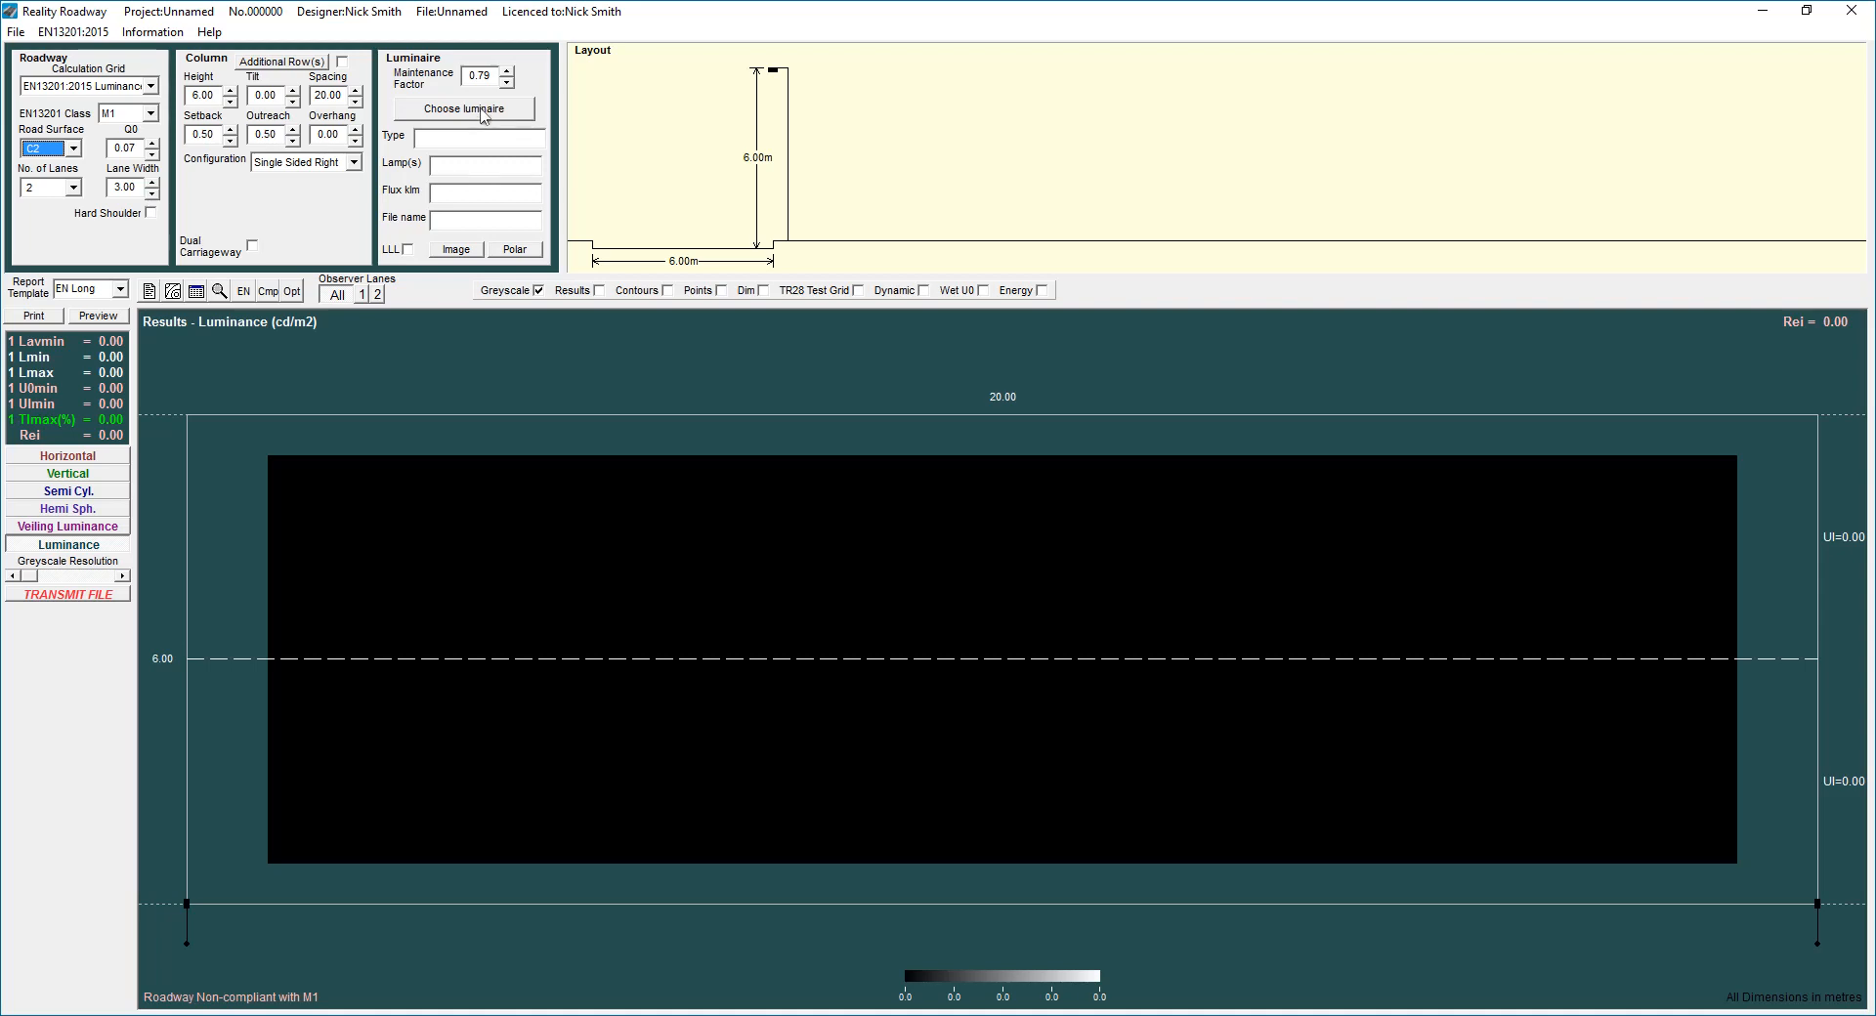
Step: Open the luminaire selection and browse for a photometric data directory on the P: drive
click(483, 111)
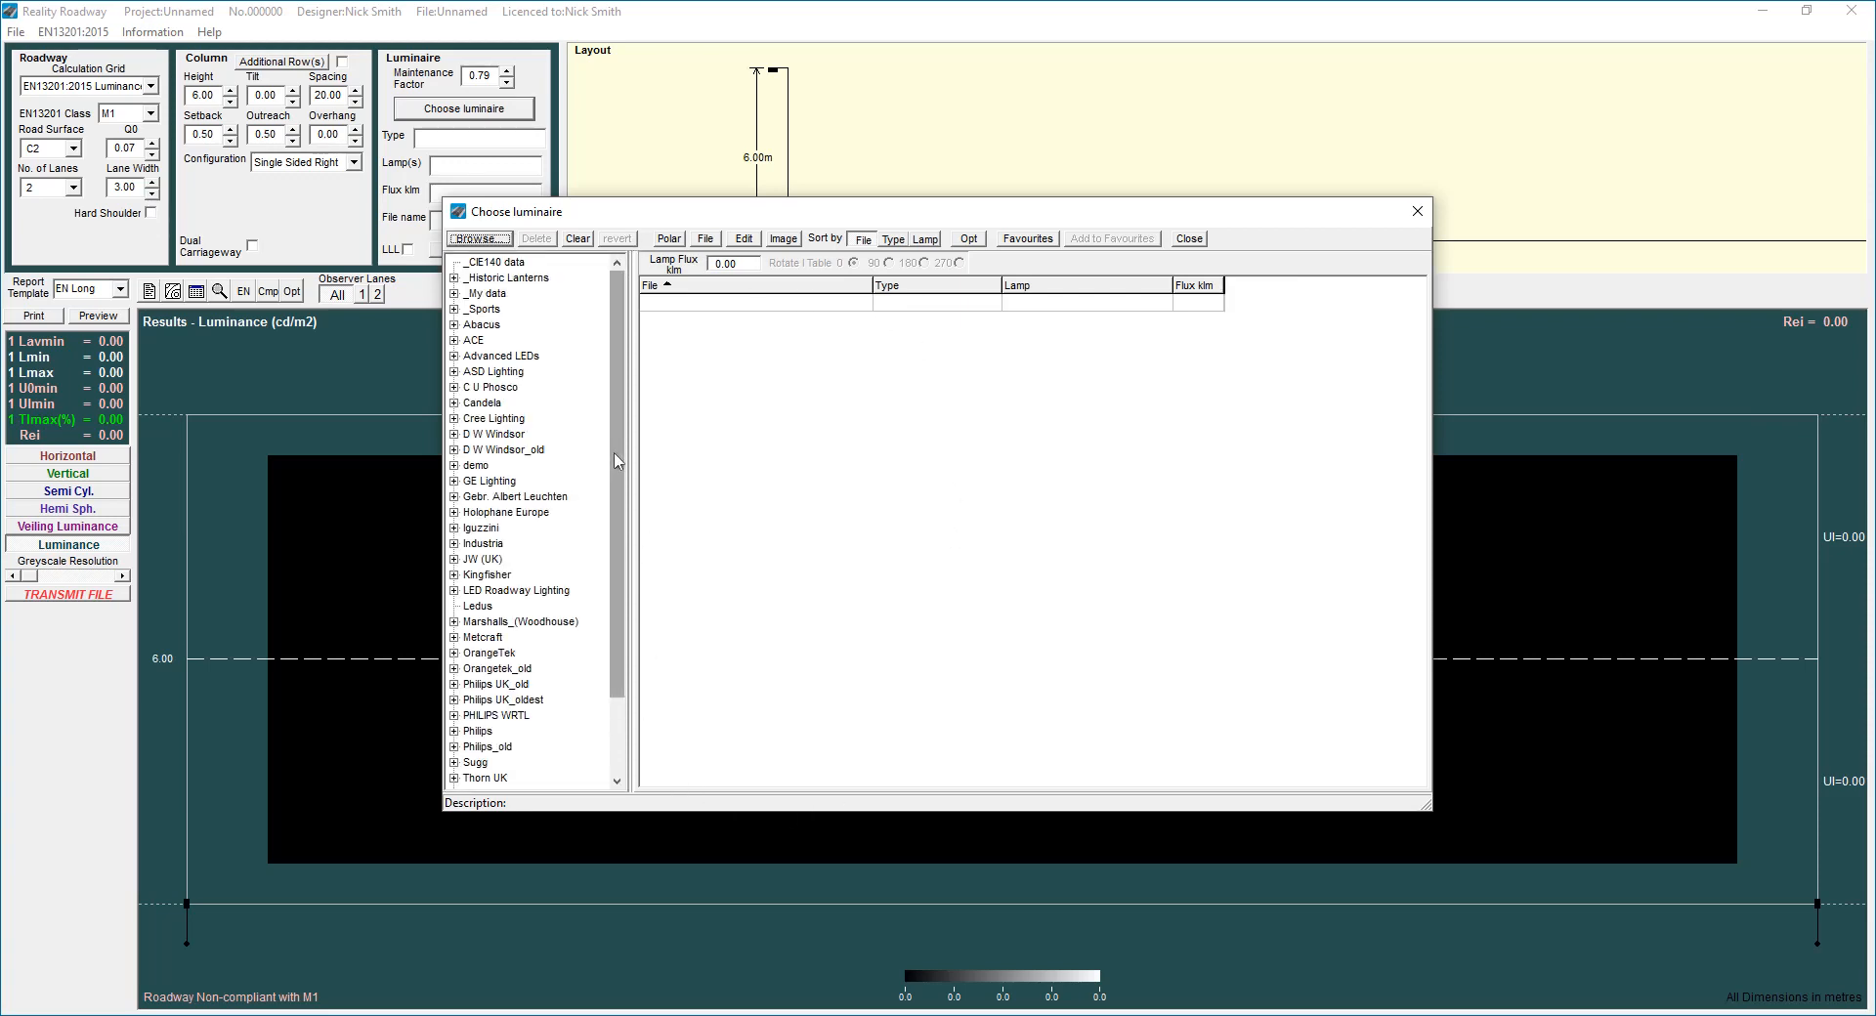
drag(618, 462, 631, 269)
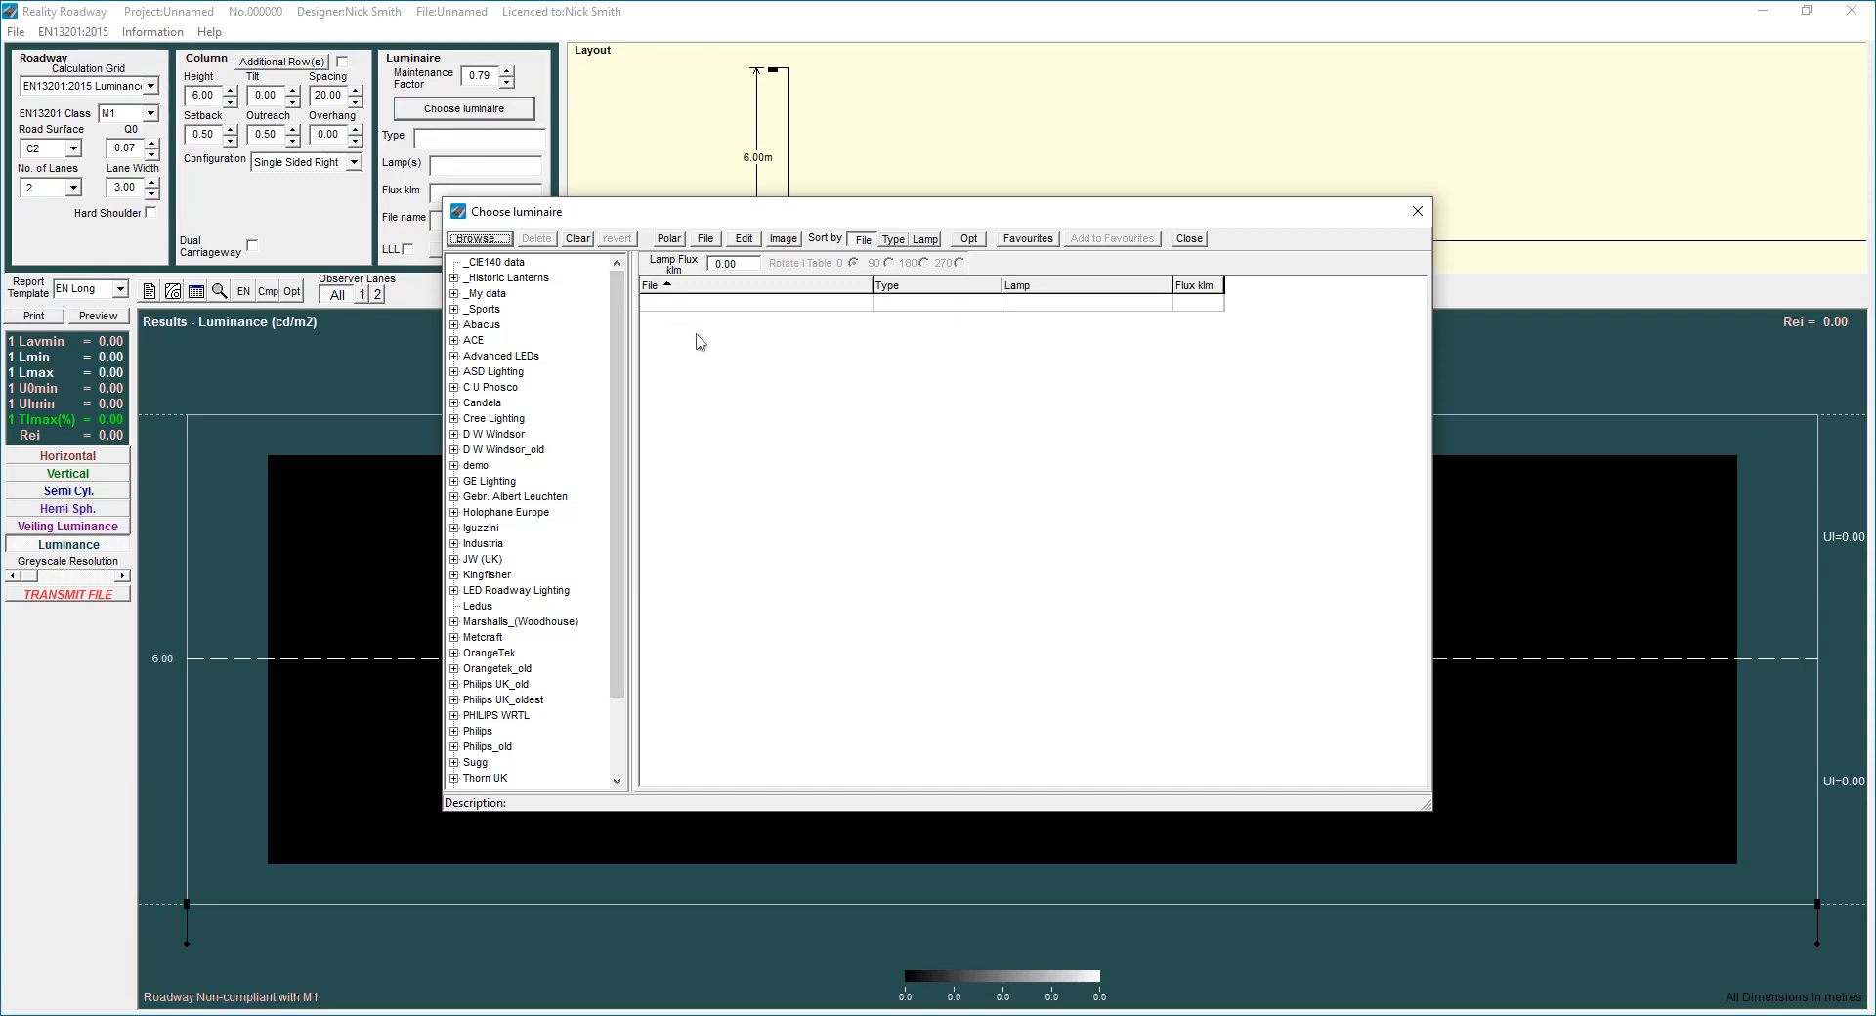
click(479, 239)
drag(663, 337, 655, 334)
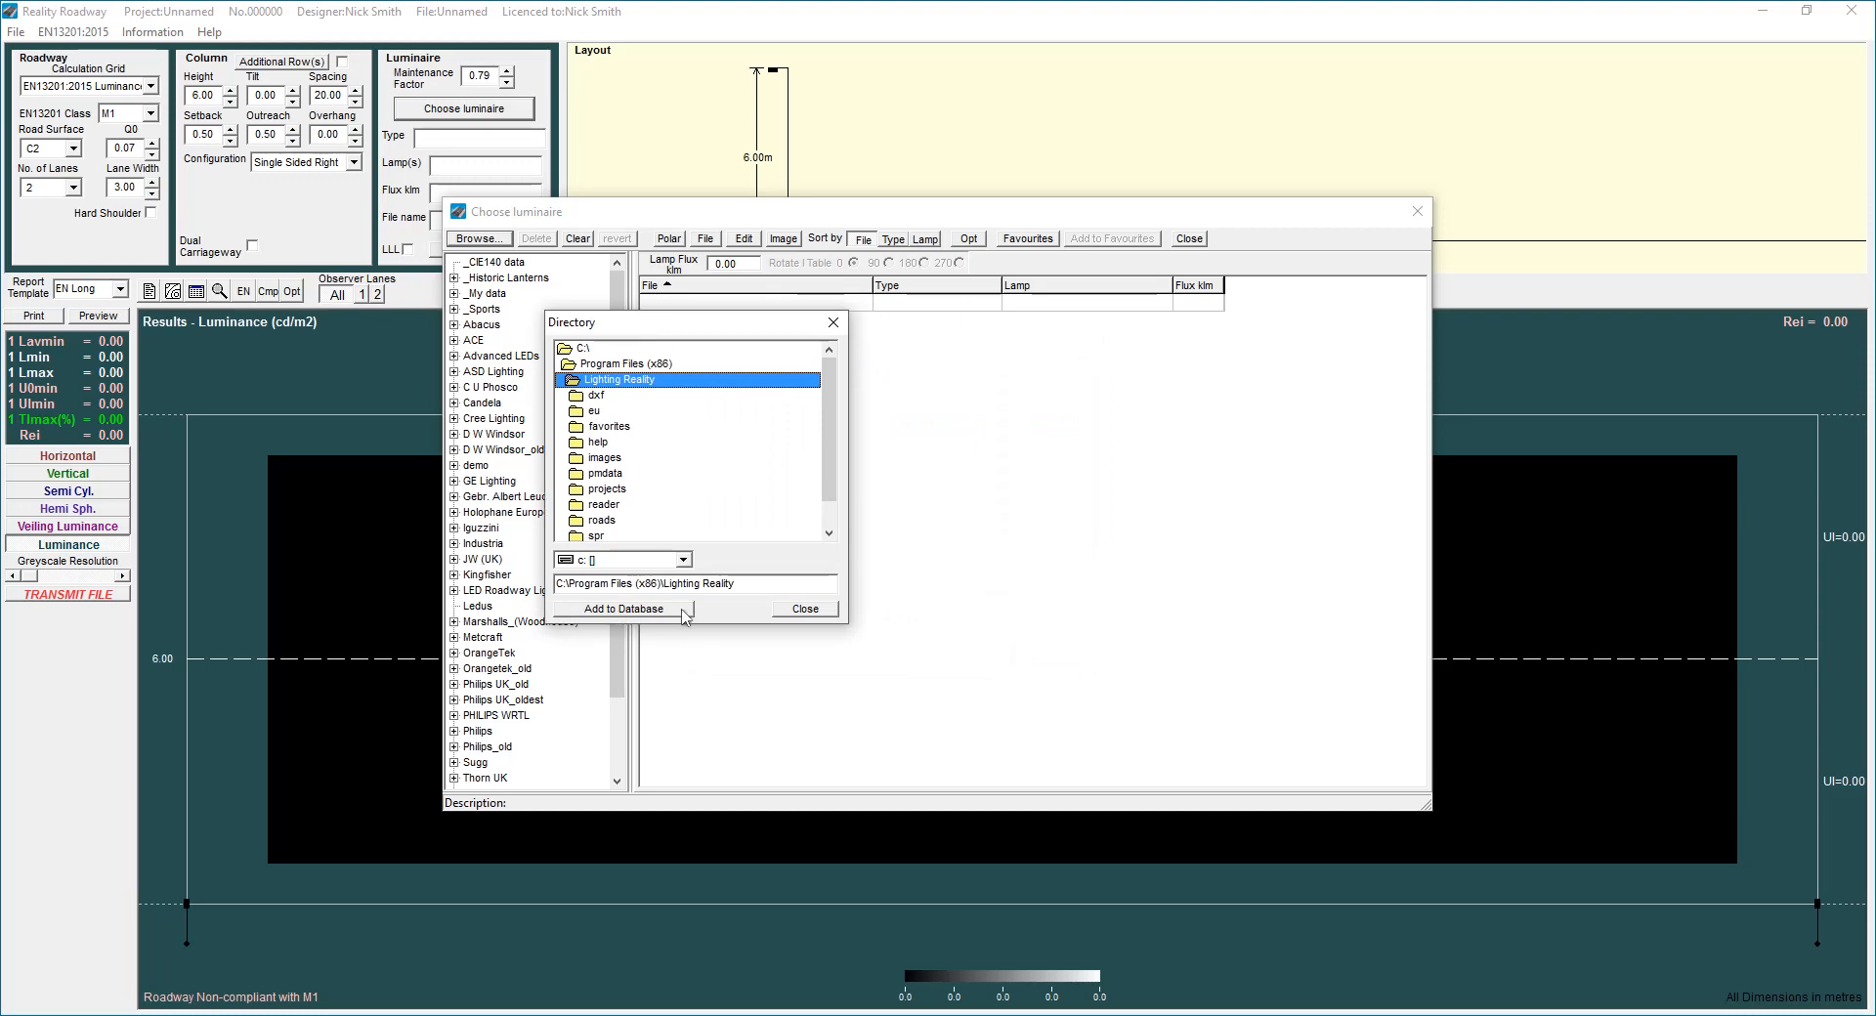
click(683, 560)
click(615, 646)
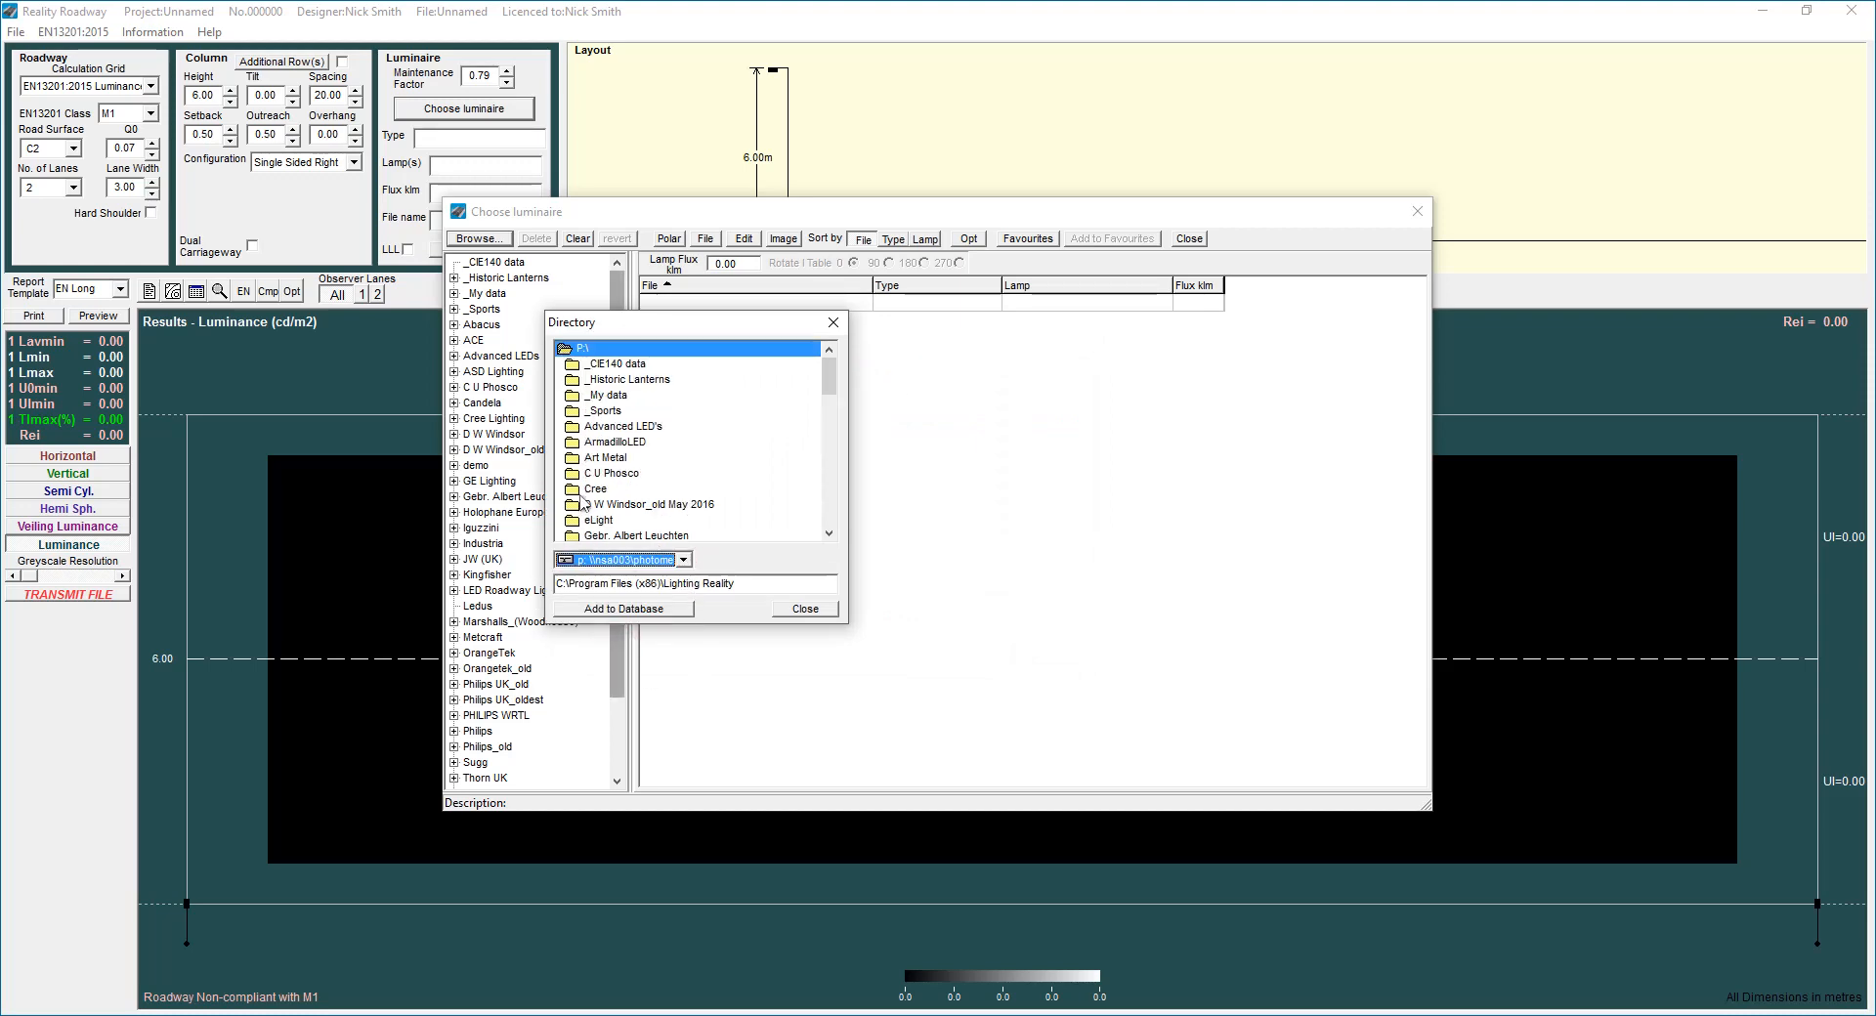
Step: Navigate the directory browser to P:\Philips\Digistreet\Digistreet
scroll(622, 495, down, 3)
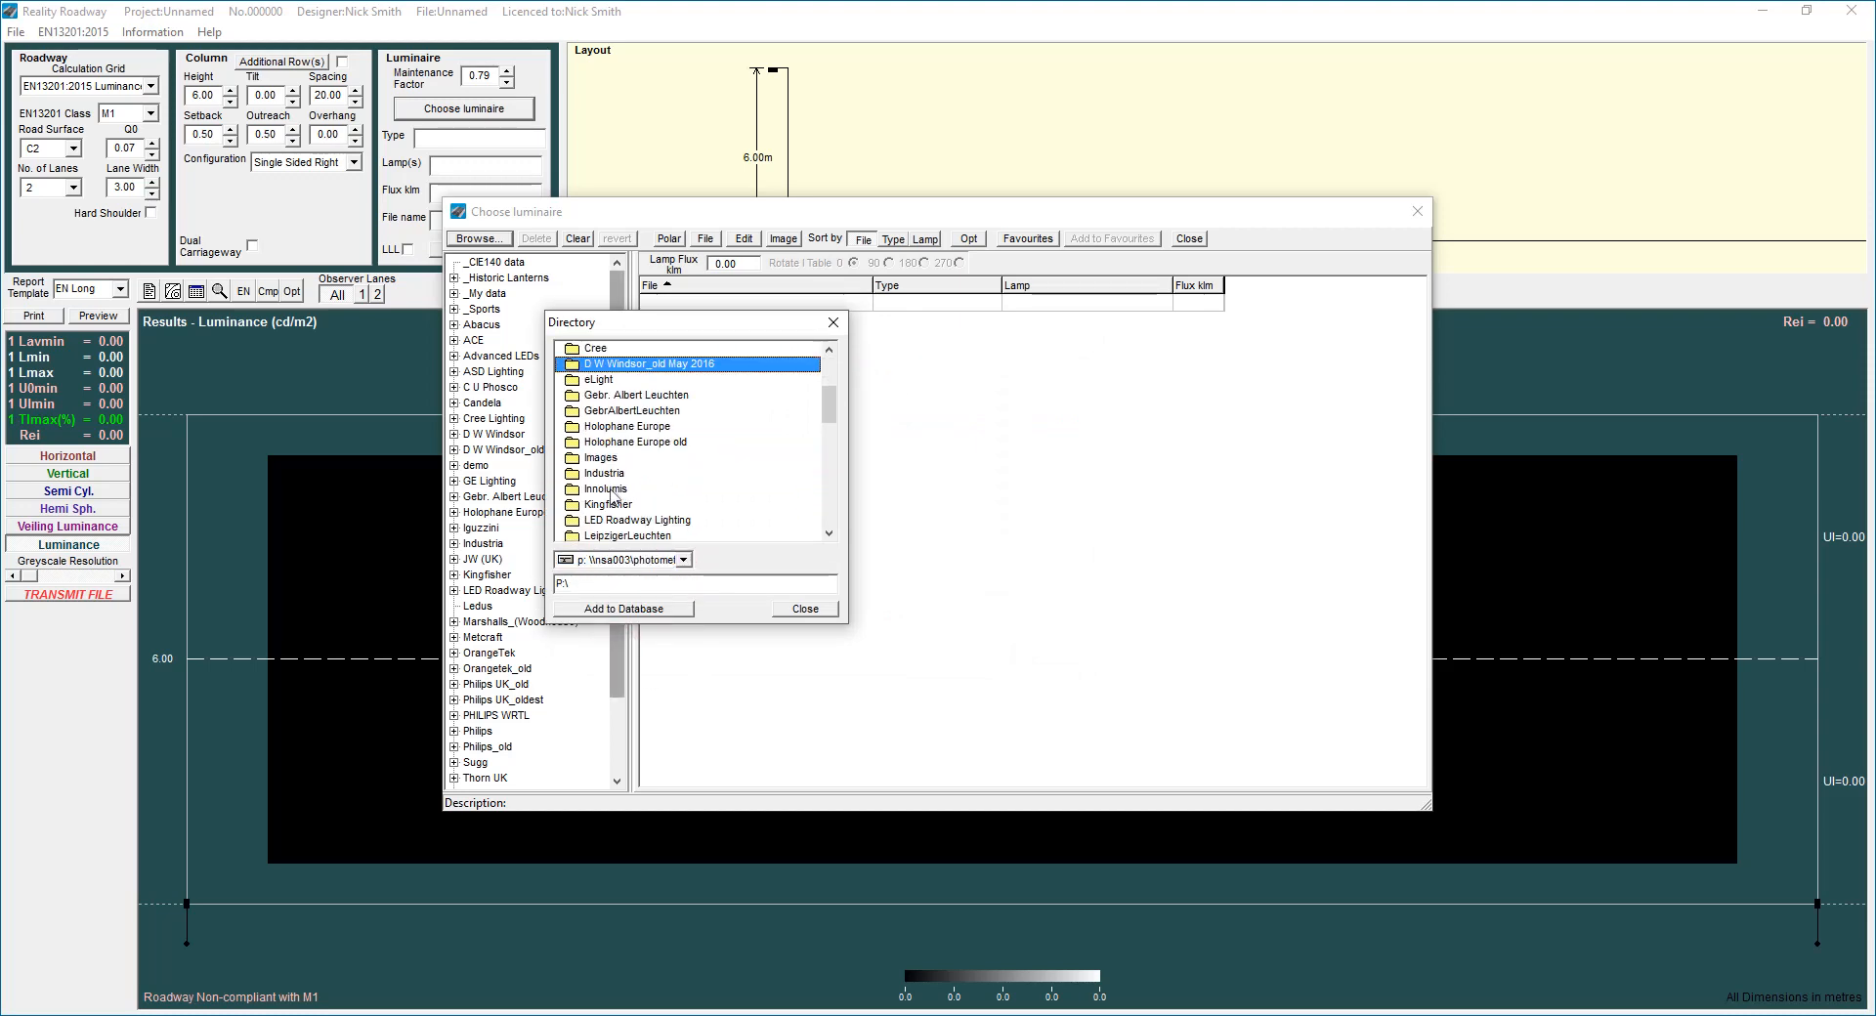
scroll(614, 493, down, 3)
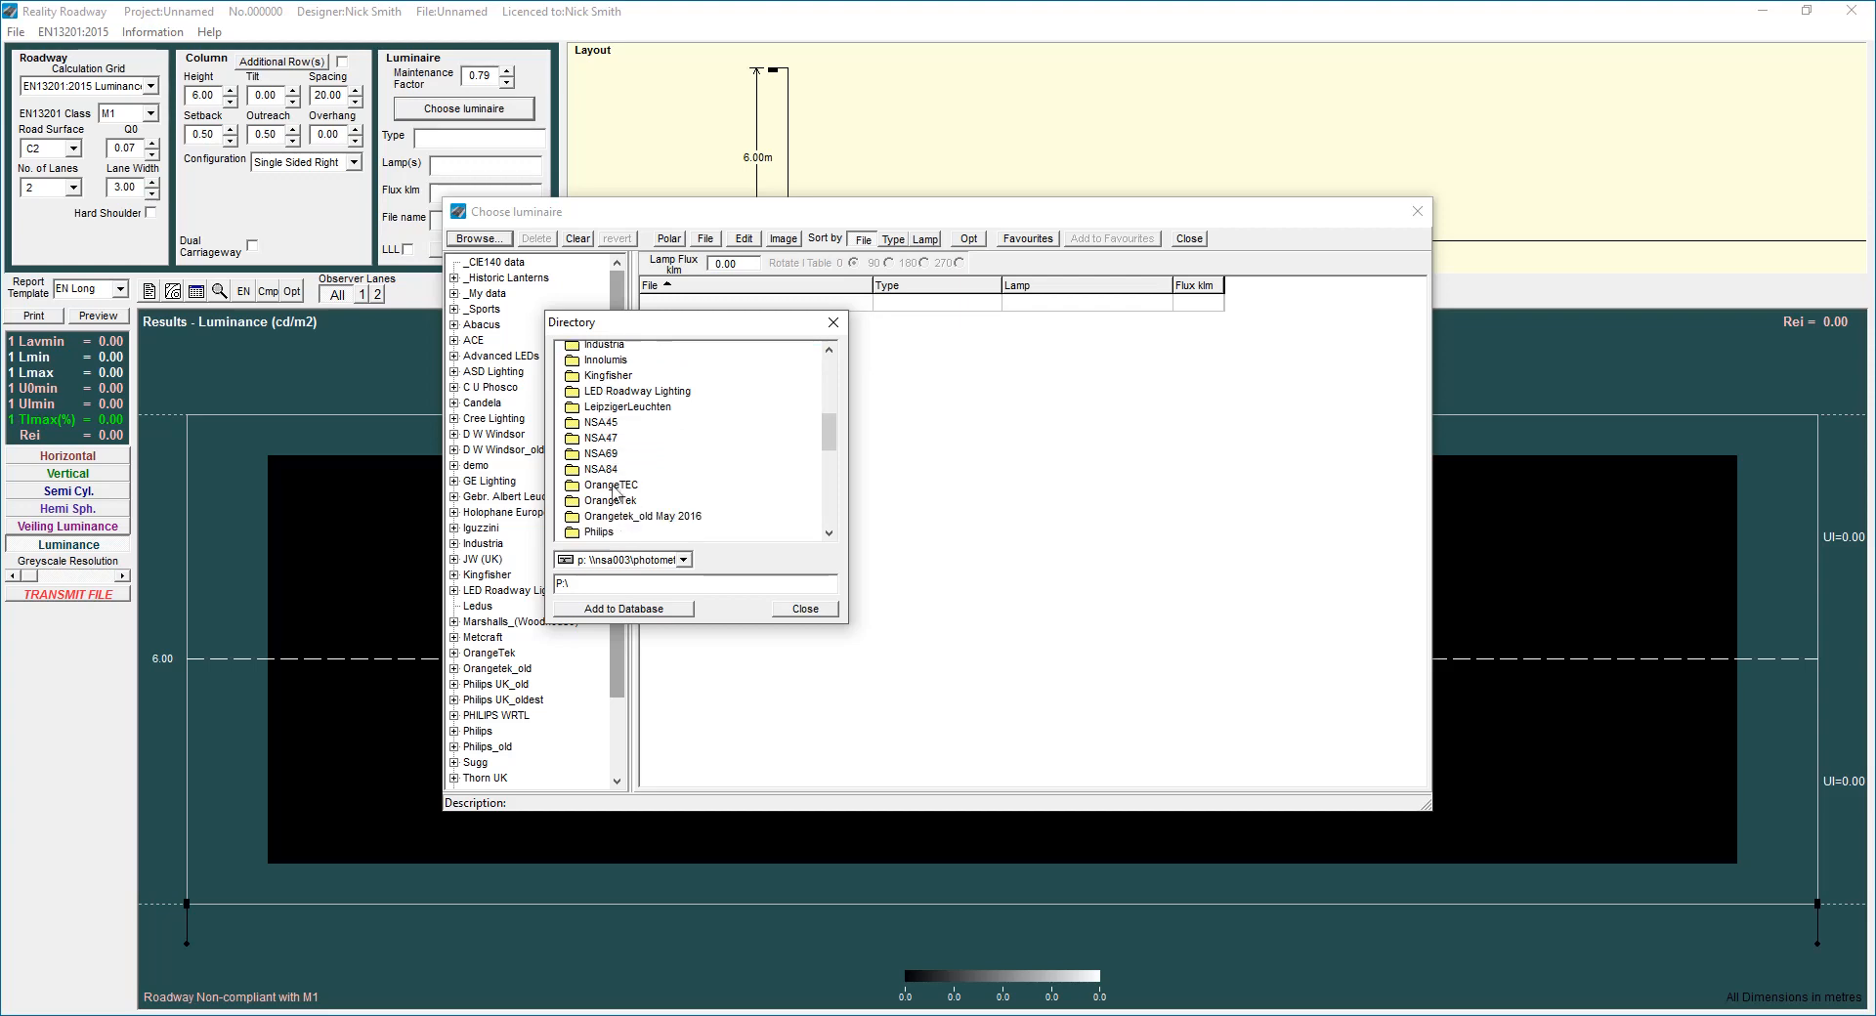
scroll(613, 493, down, 3)
double_click(611, 476)
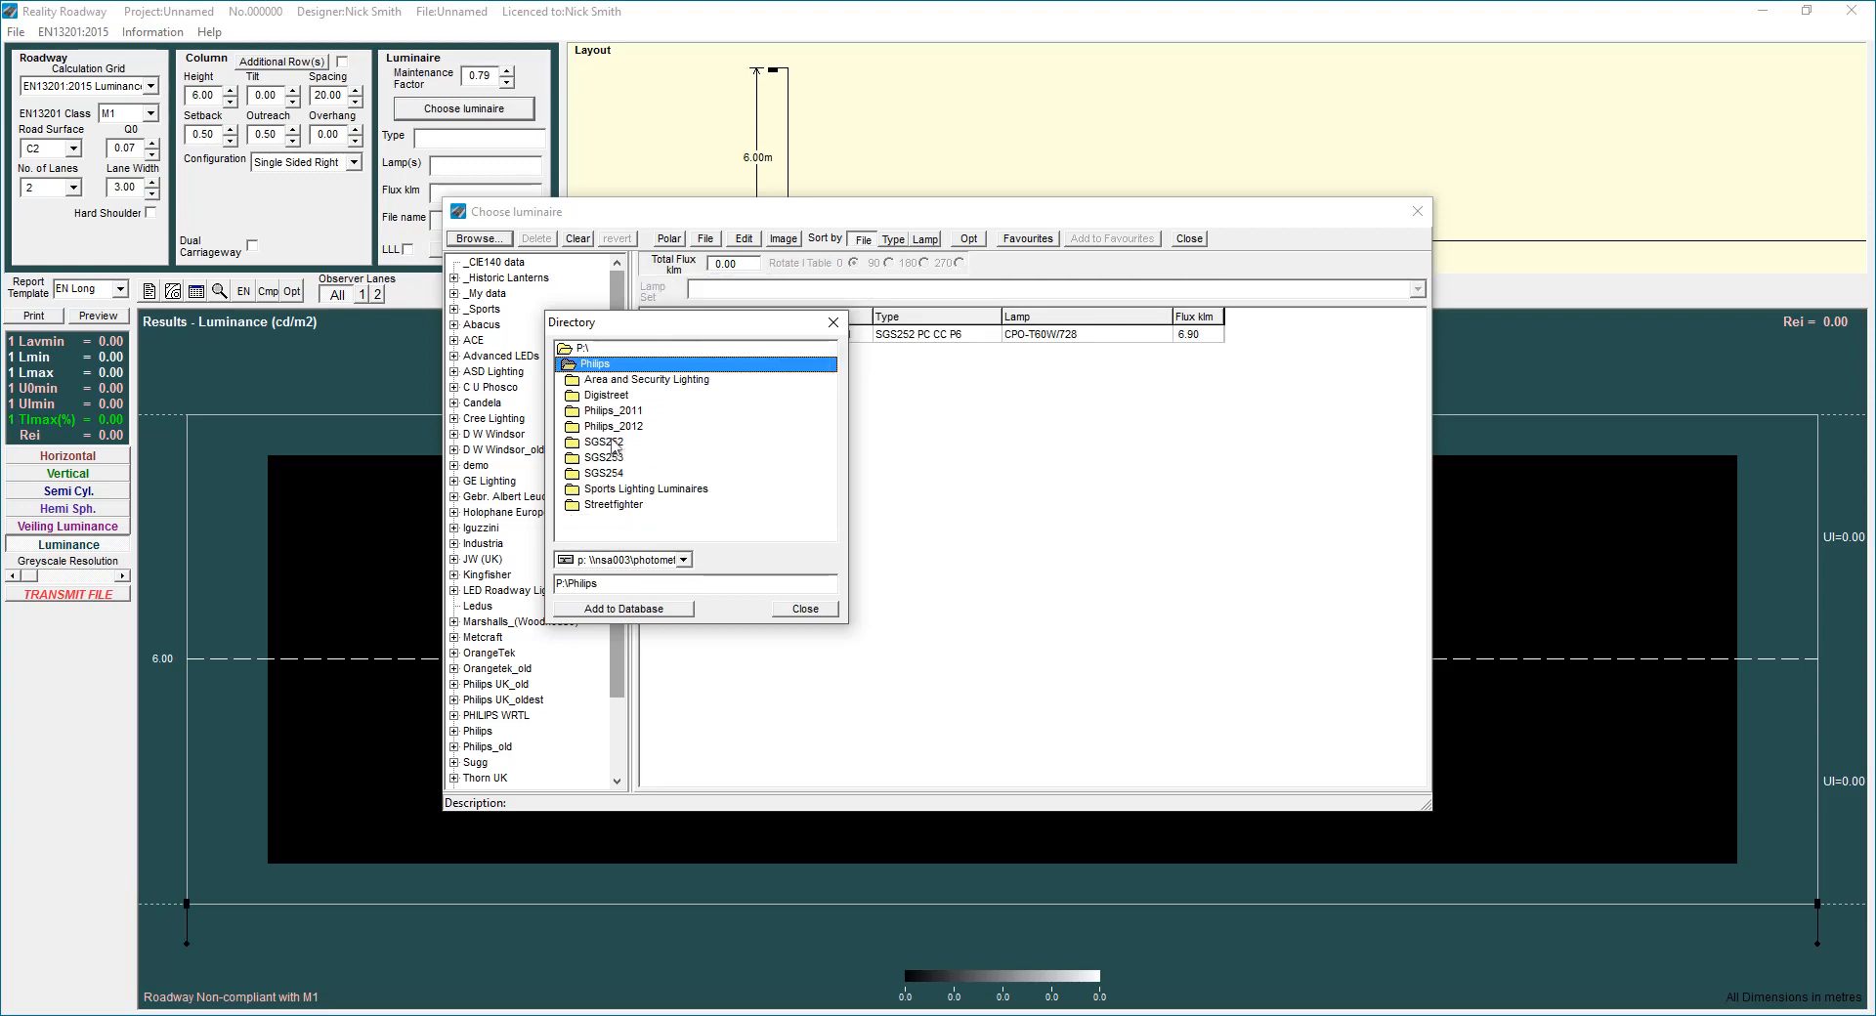
double_click(608, 395)
double_click(612, 395)
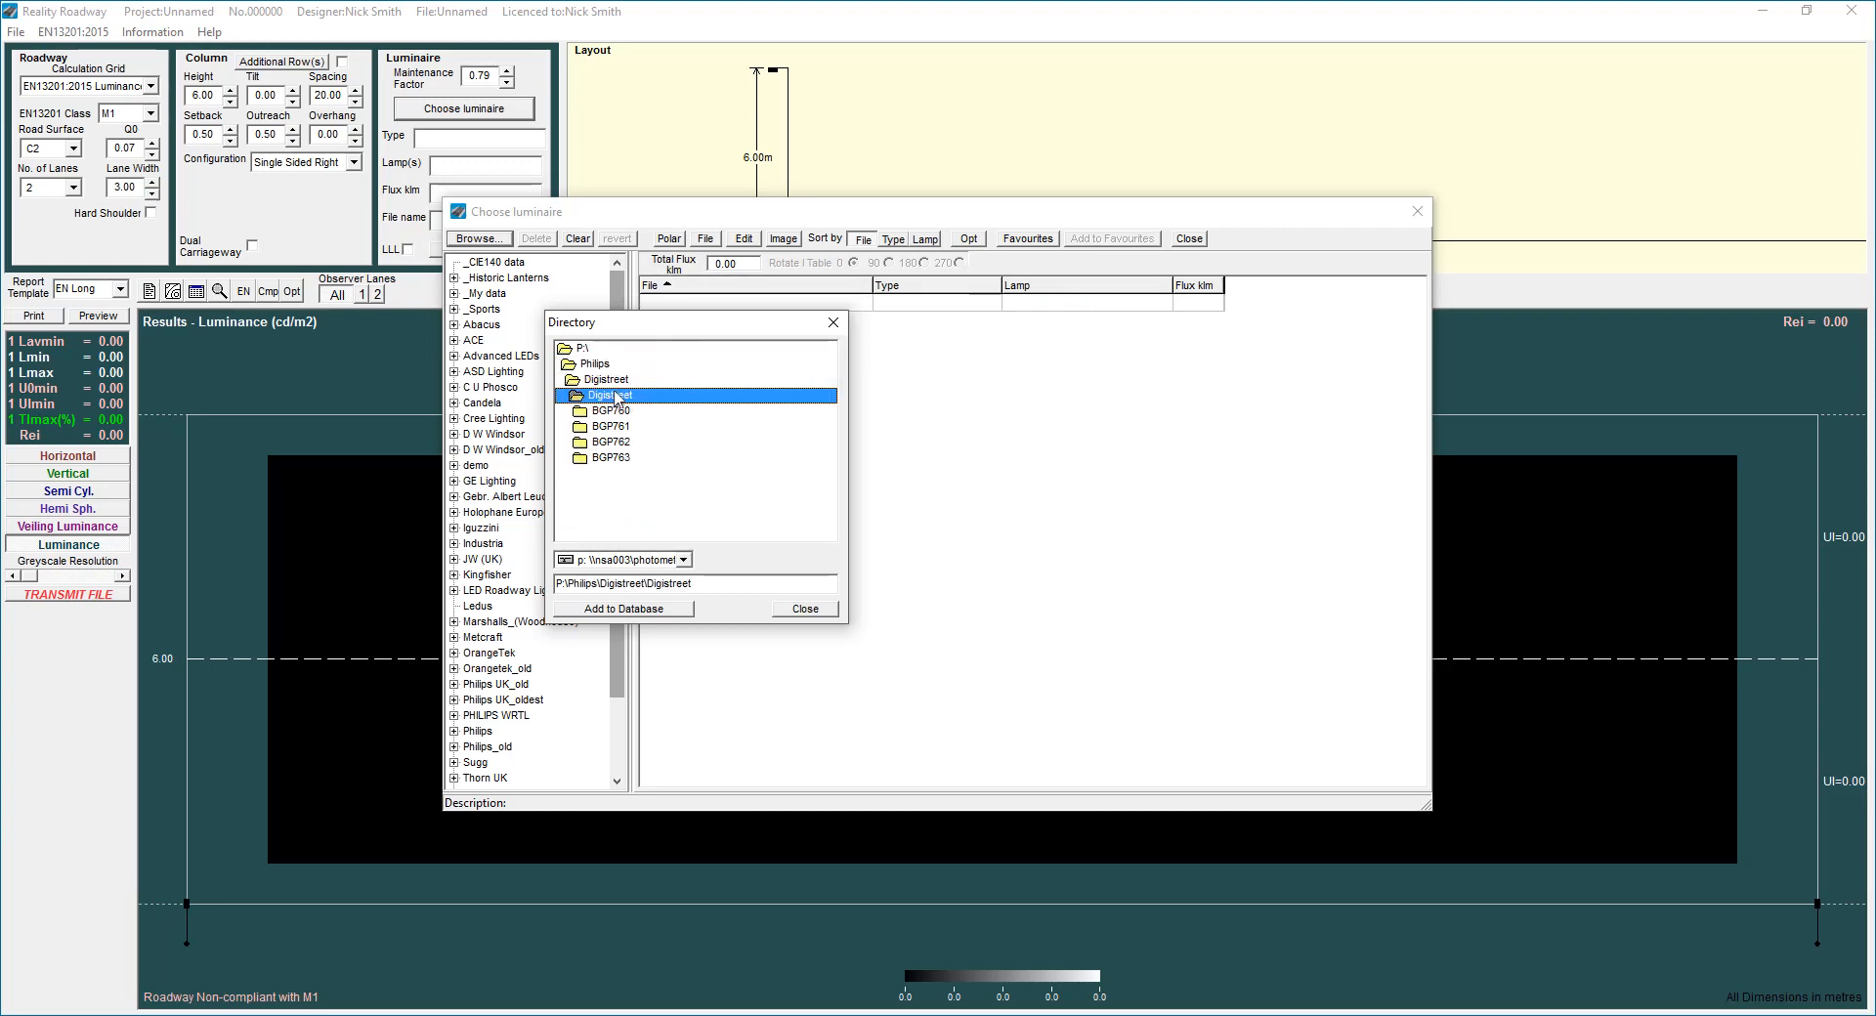
Step: Open the BGP760 folder and load the luminaire file BGP760 T25 1 xLED24-4S_757 DM10 BL2.ldt
double_click(611, 410)
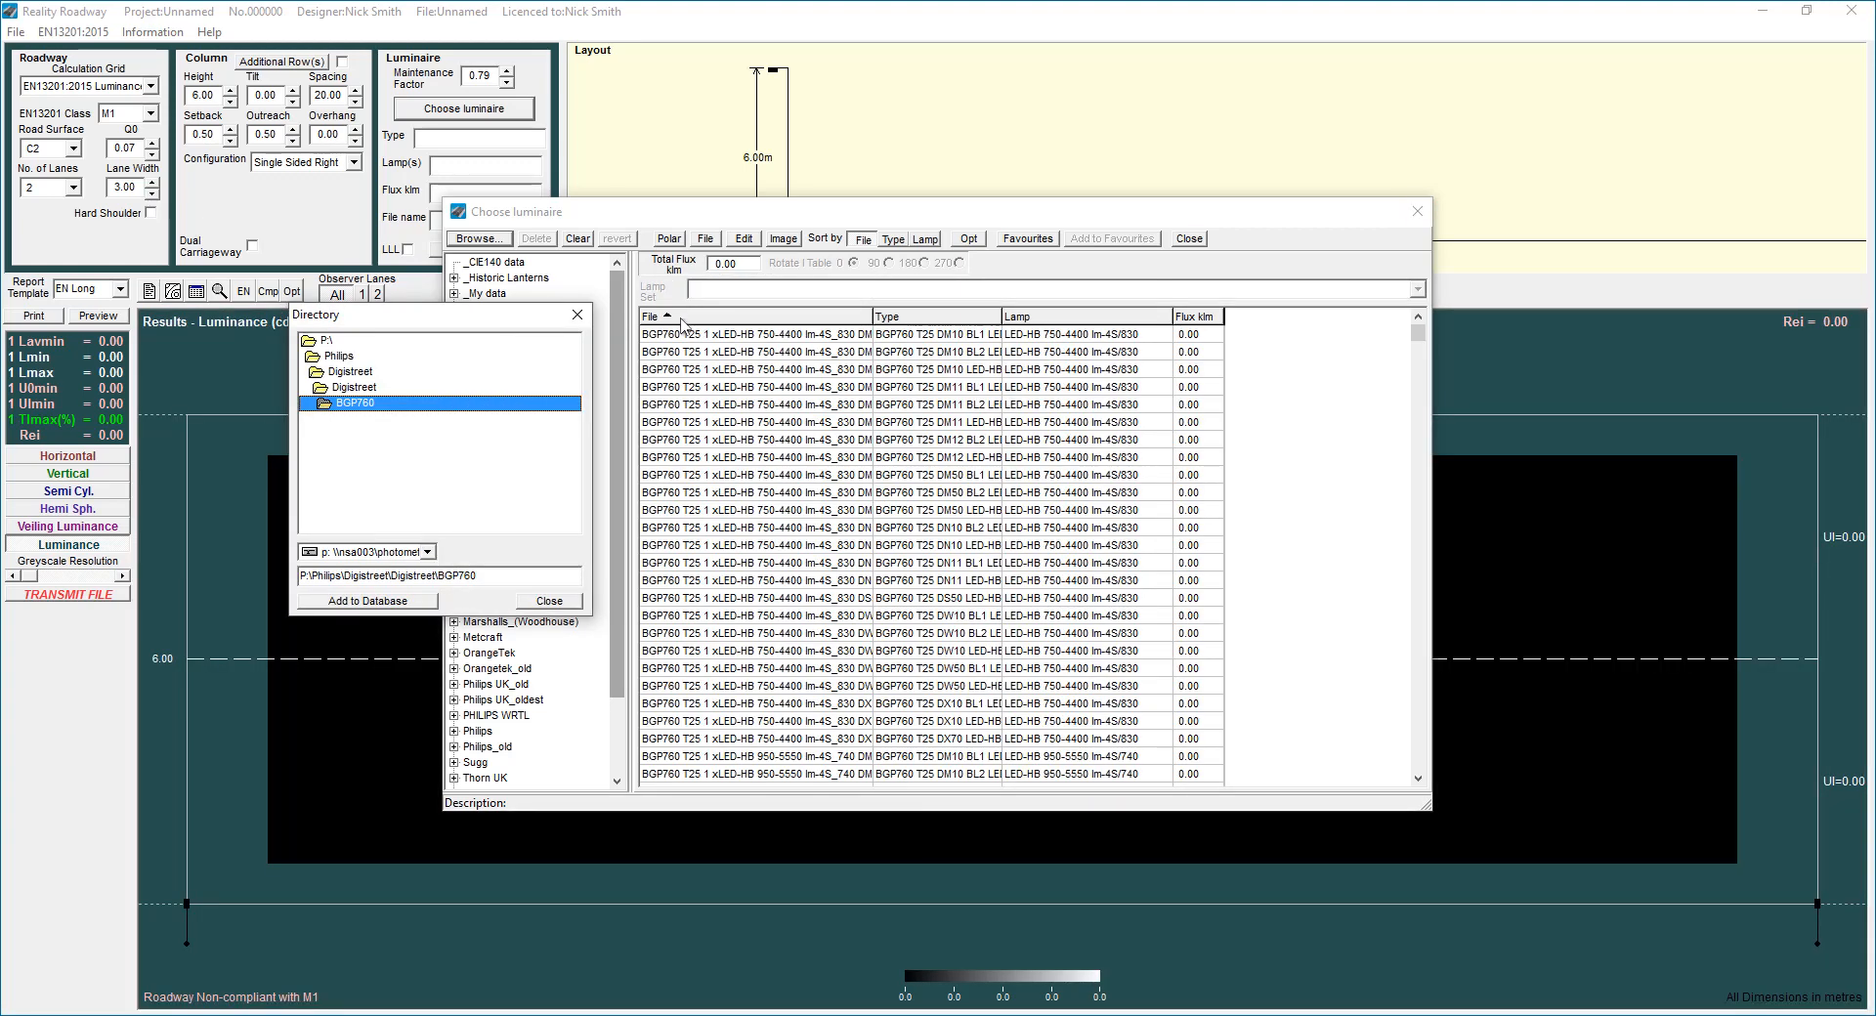
drag(1418, 332, 1417, 536)
click(987, 582)
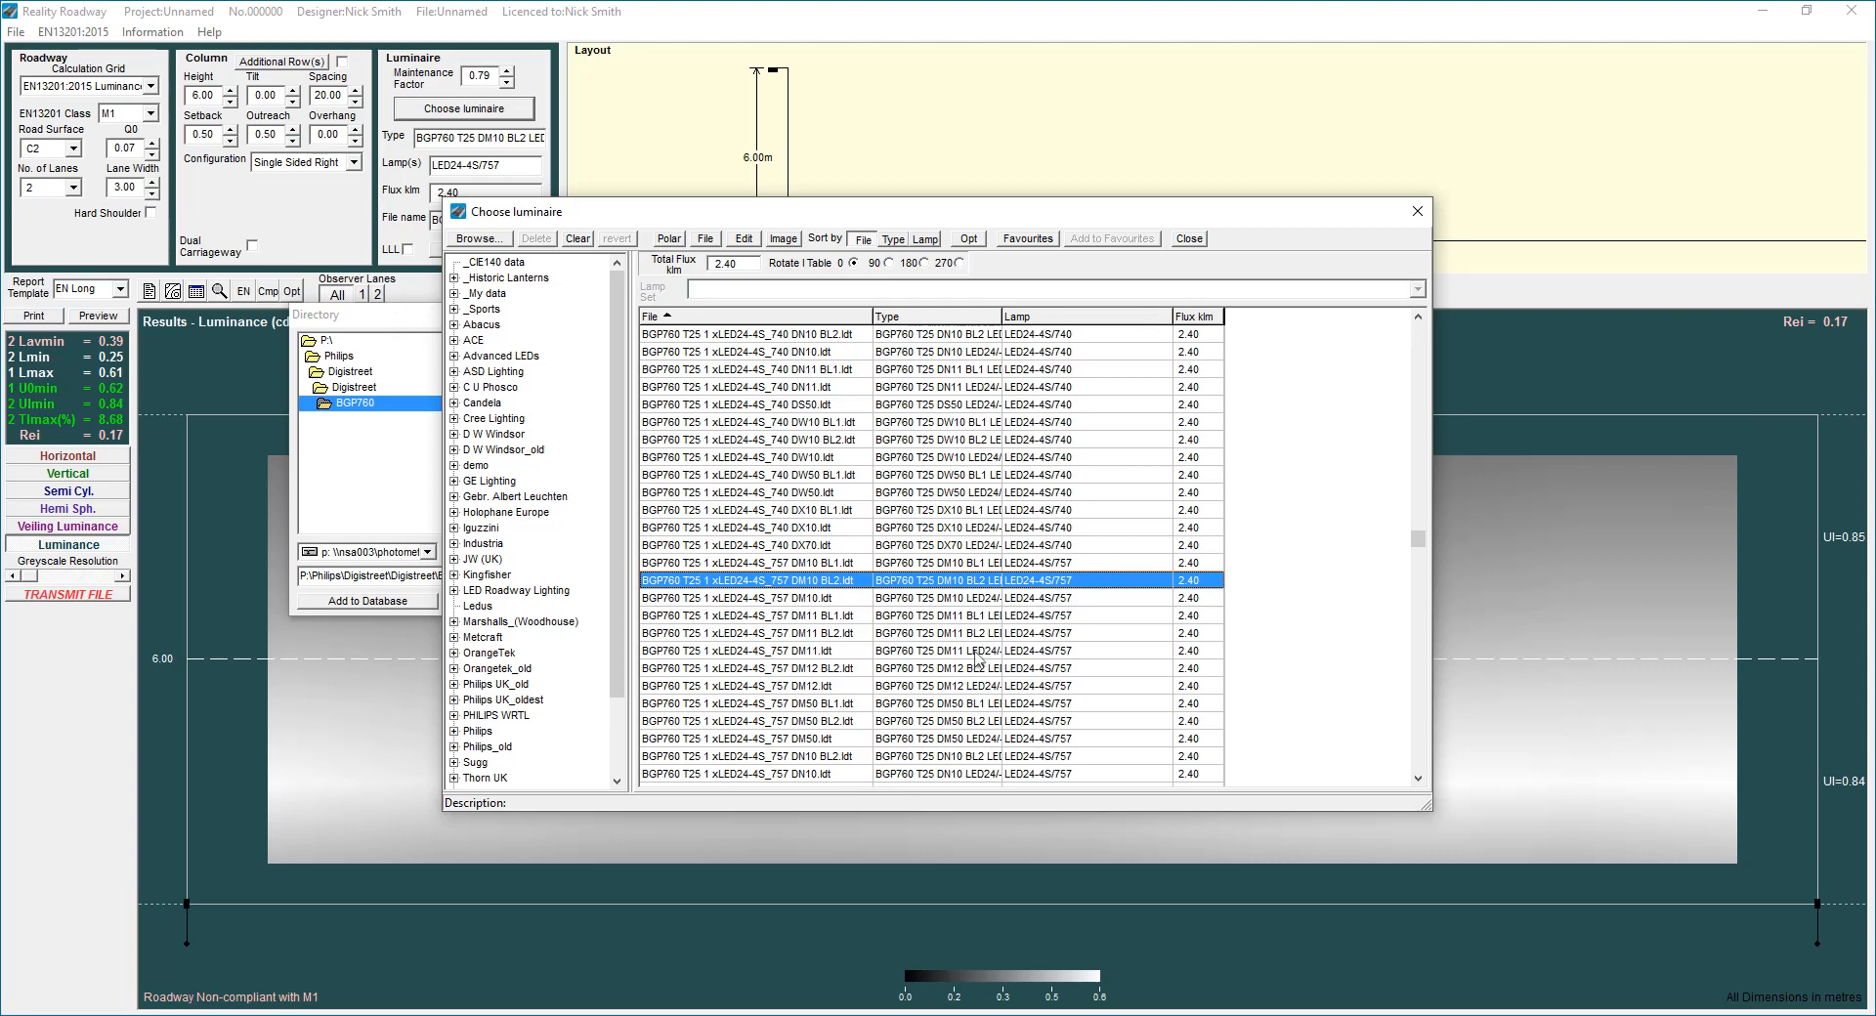
Step: Add the directory P:\Philips\Digistreet\Digistreet to the luminaire database under the name Digistreet
drag(831, 216, 951, 222)
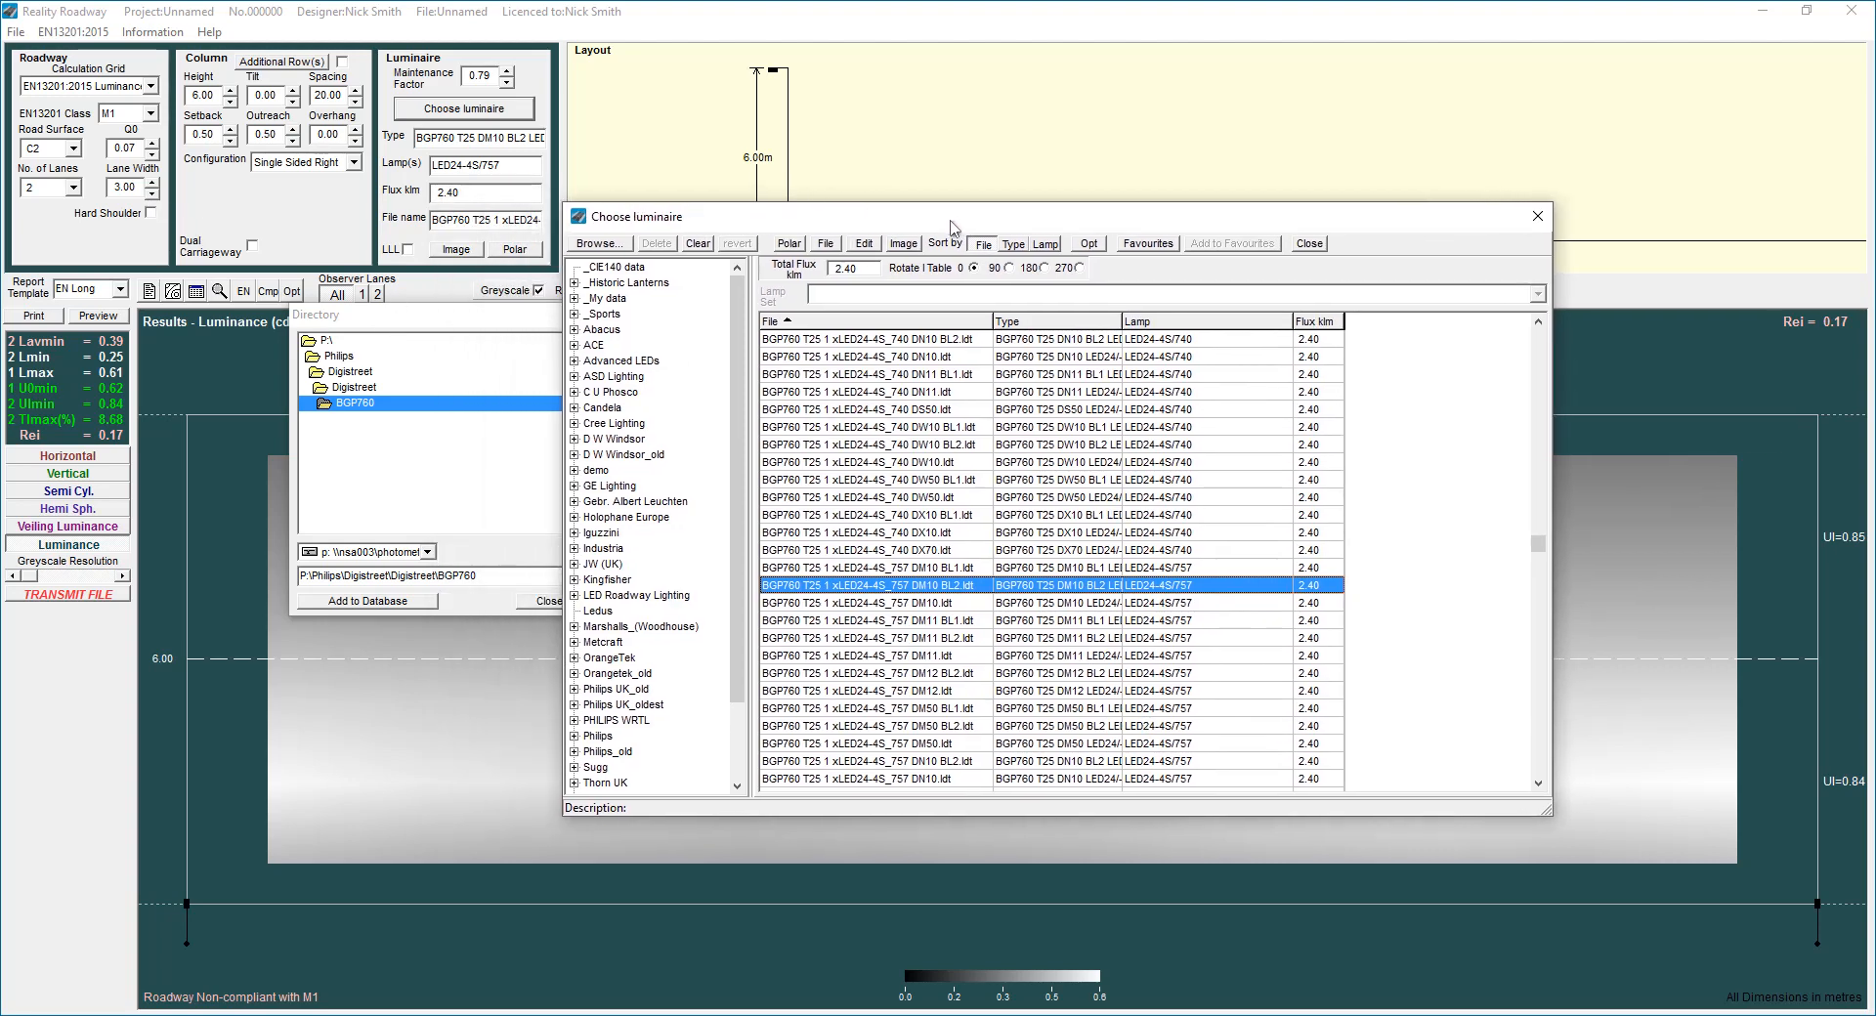
drag(383, 315, 349, 220)
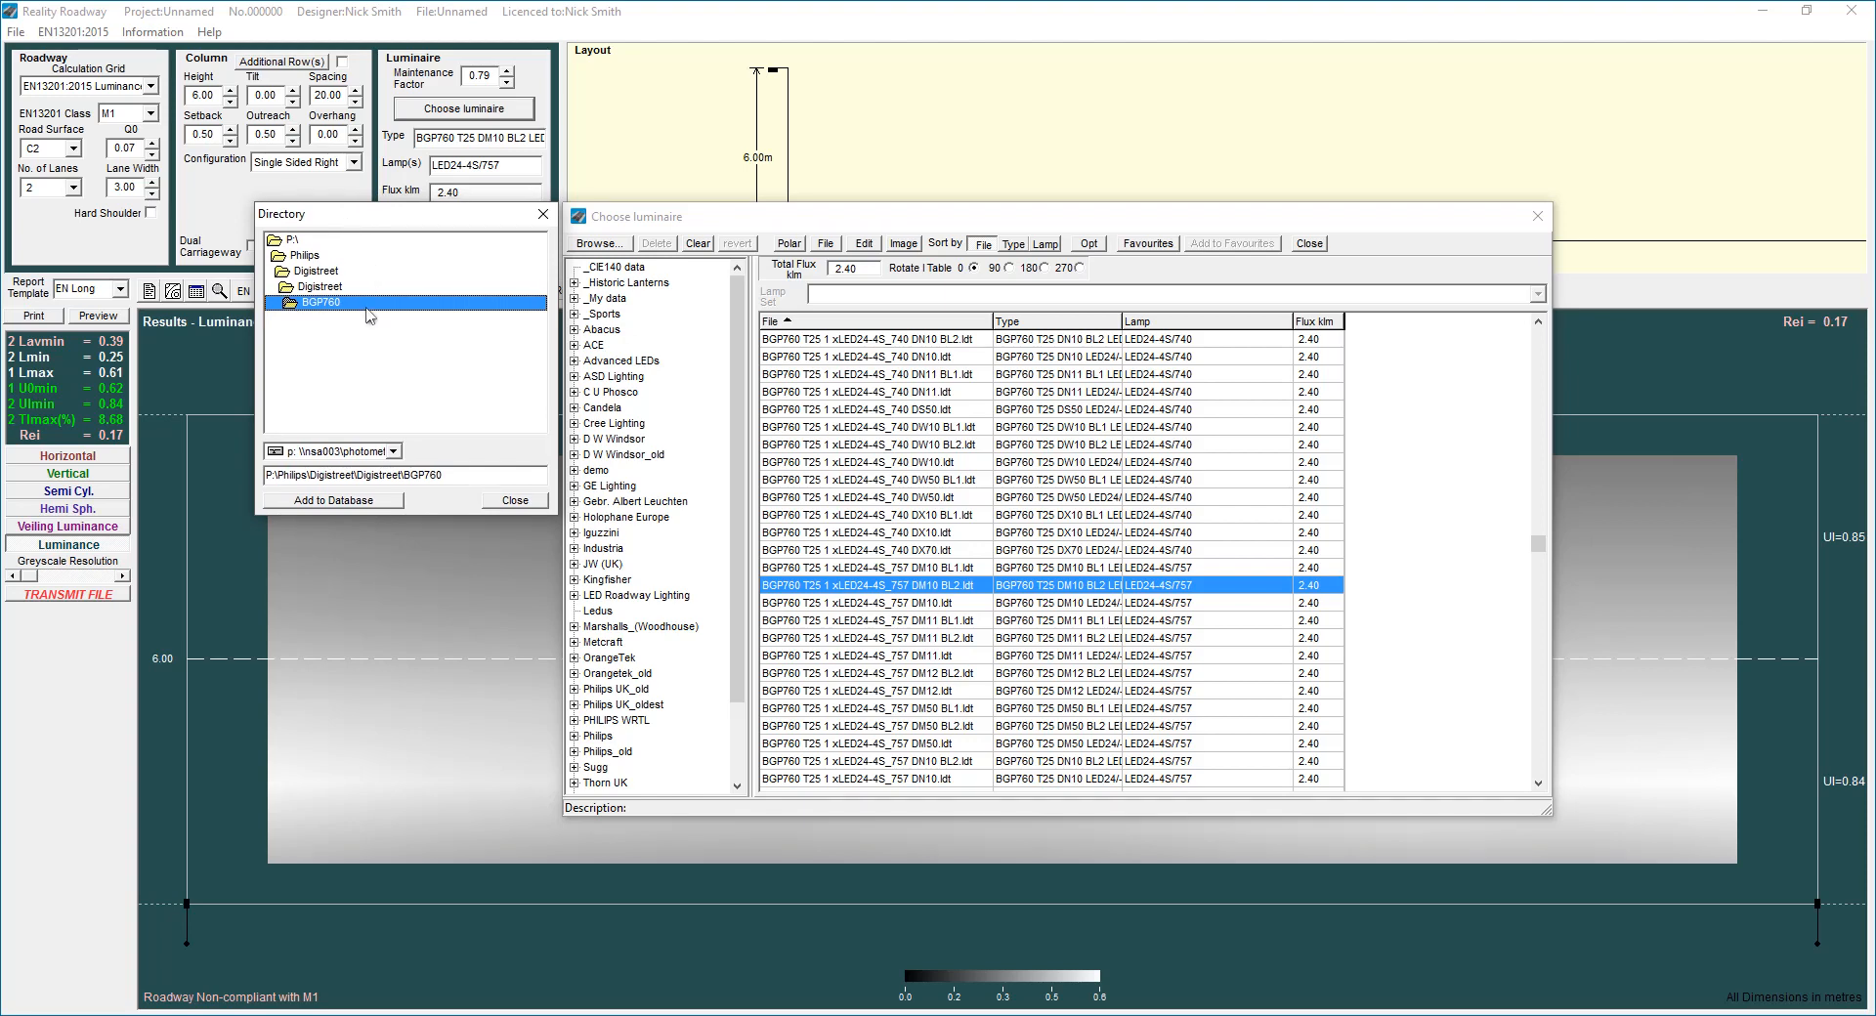
click(319, 287)
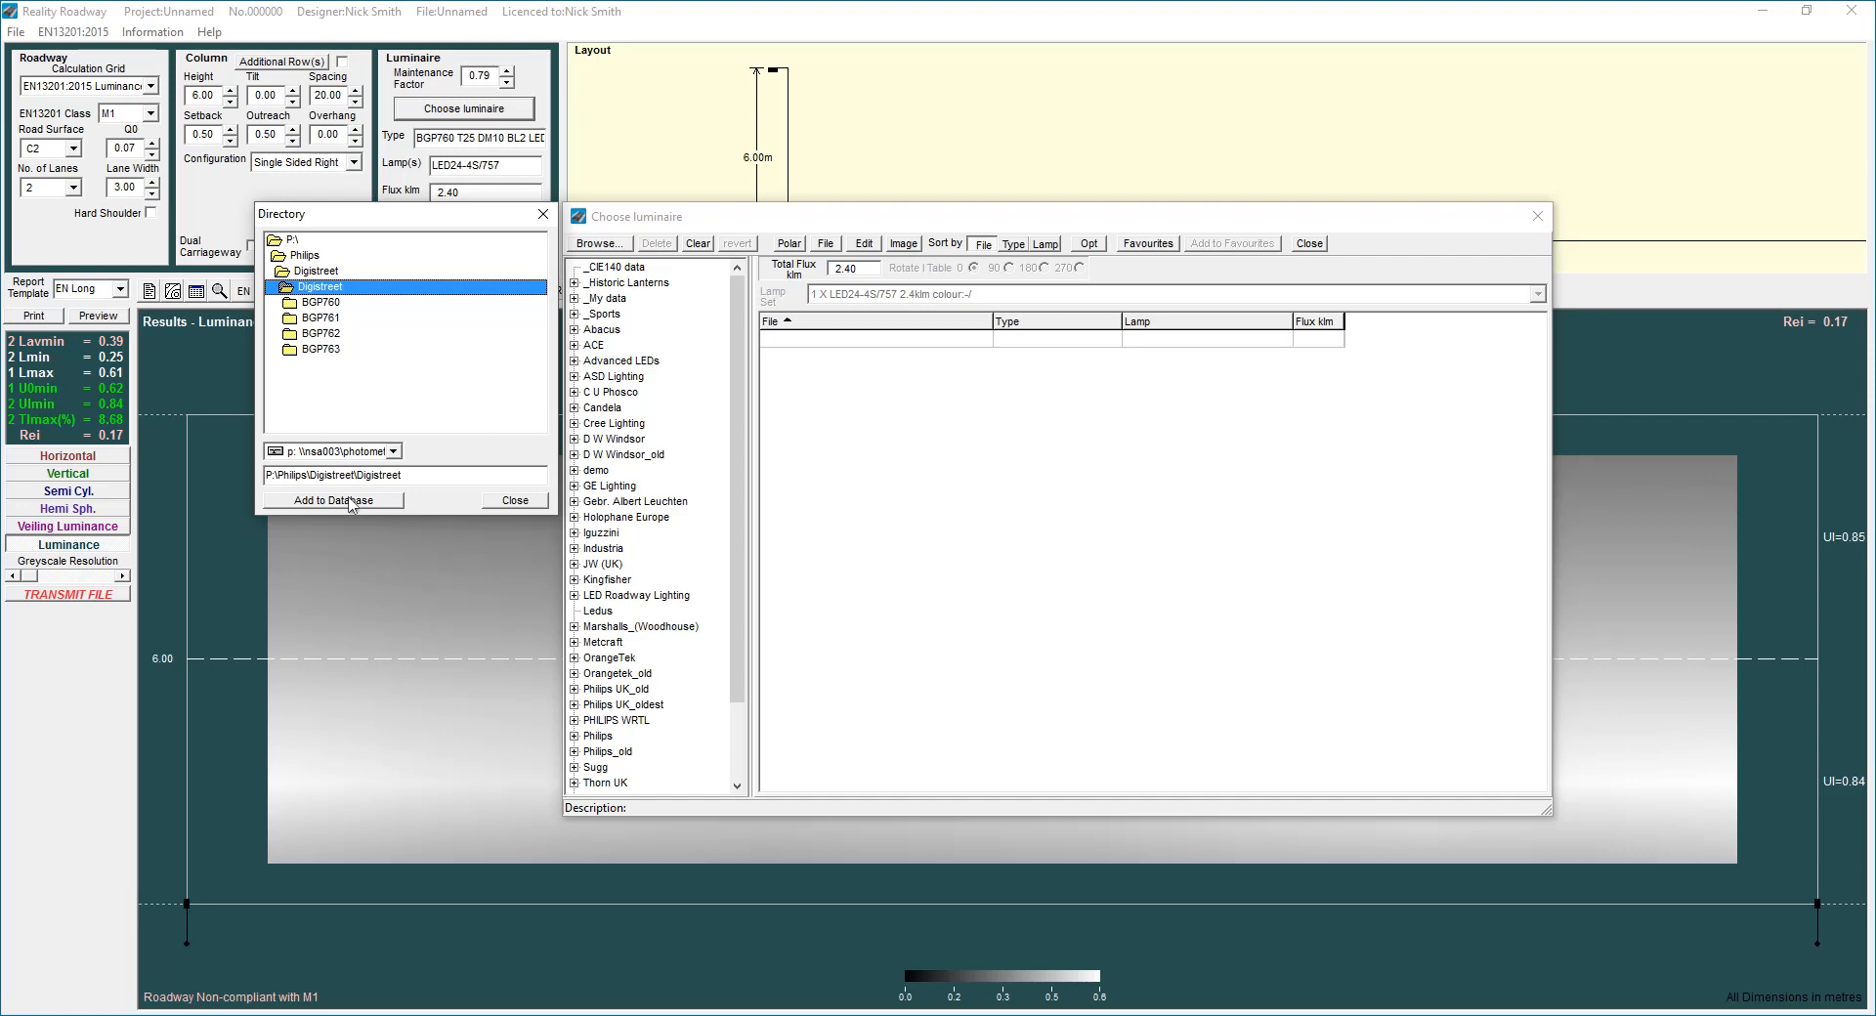
click(336, 501)
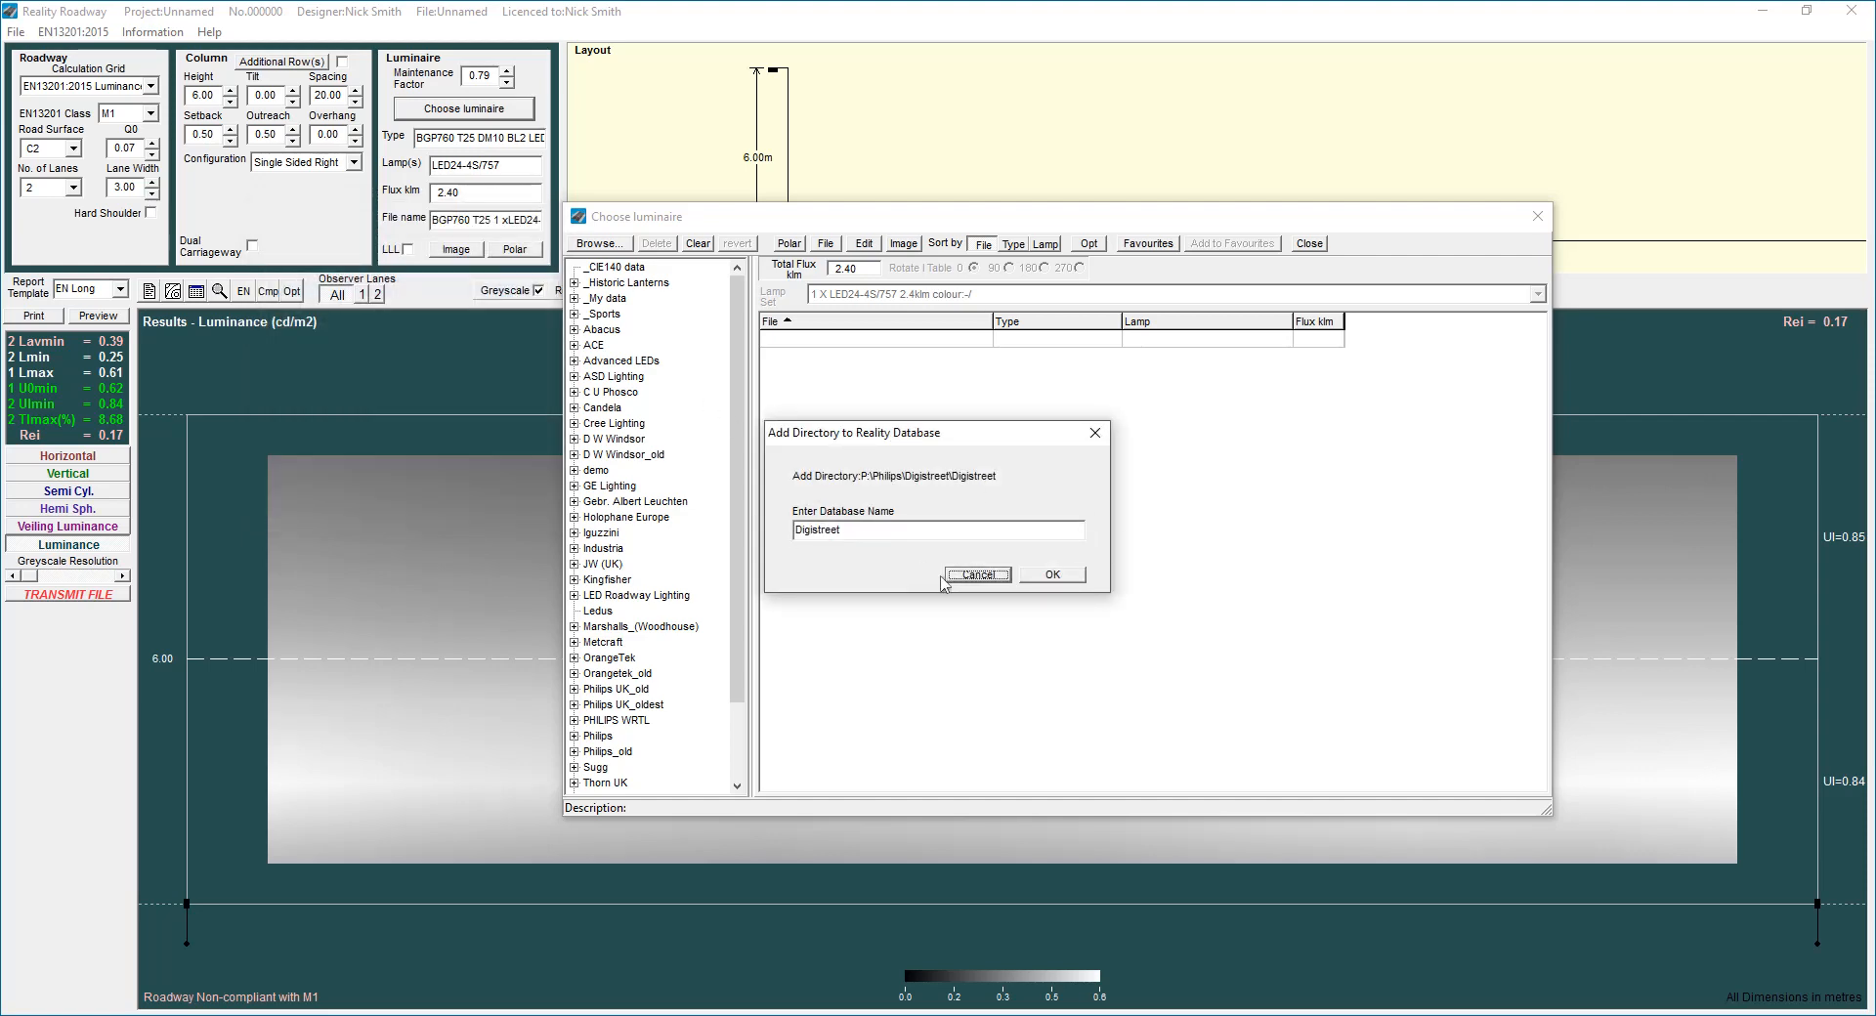
click(1063, 576)
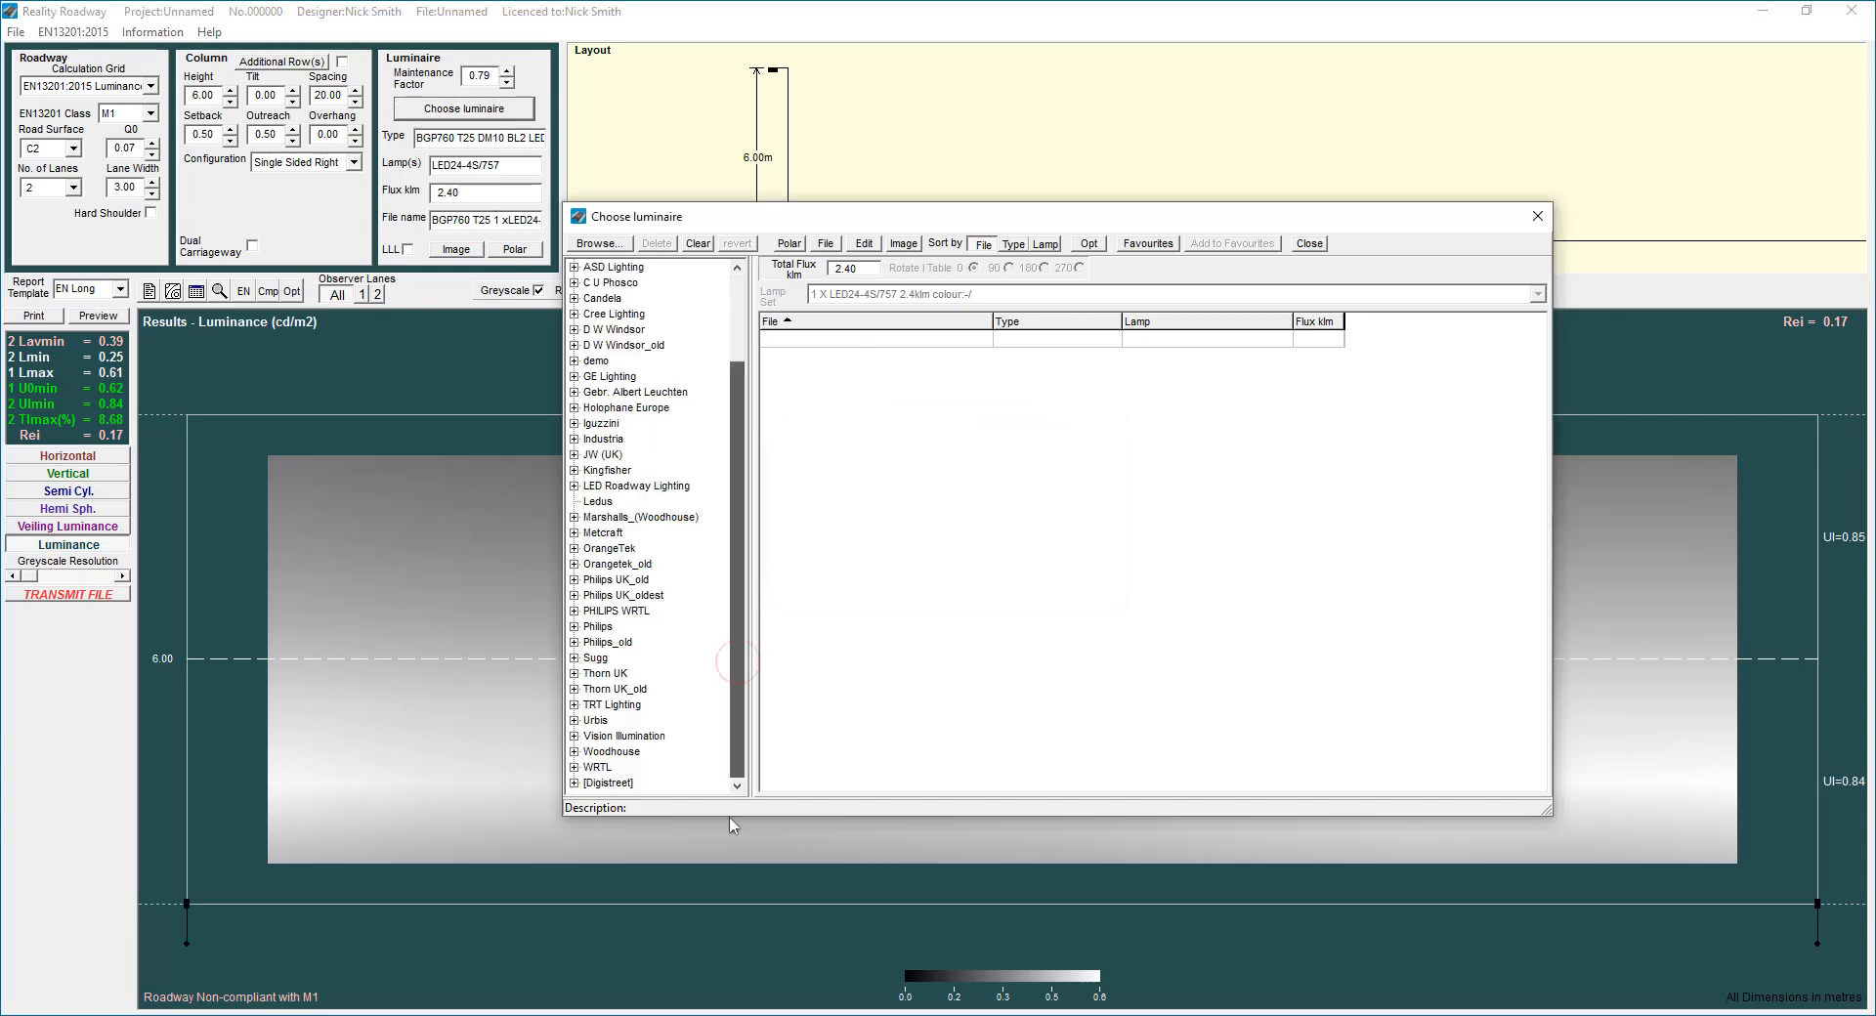
Step: Expand the [Digistreet] database entry, look through the BGP761 luminaire files and close the luminaire selection
click(575, 783)
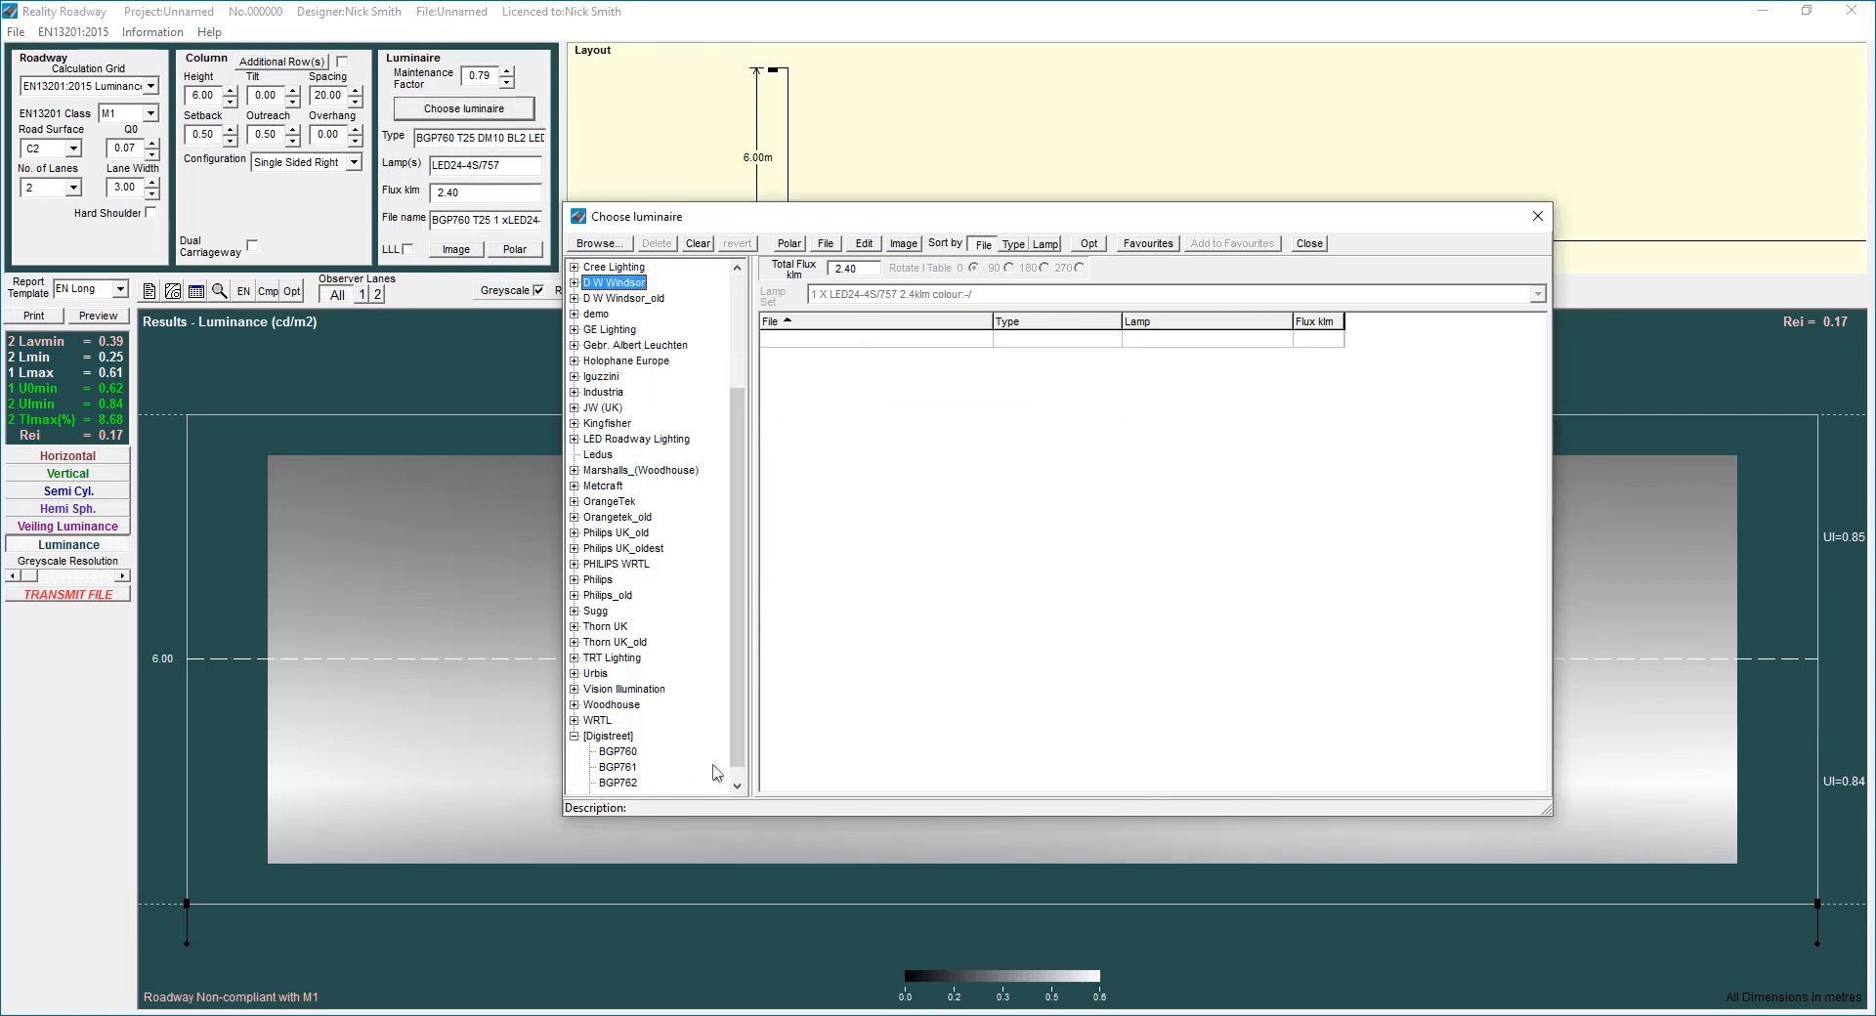
click(737, 786)
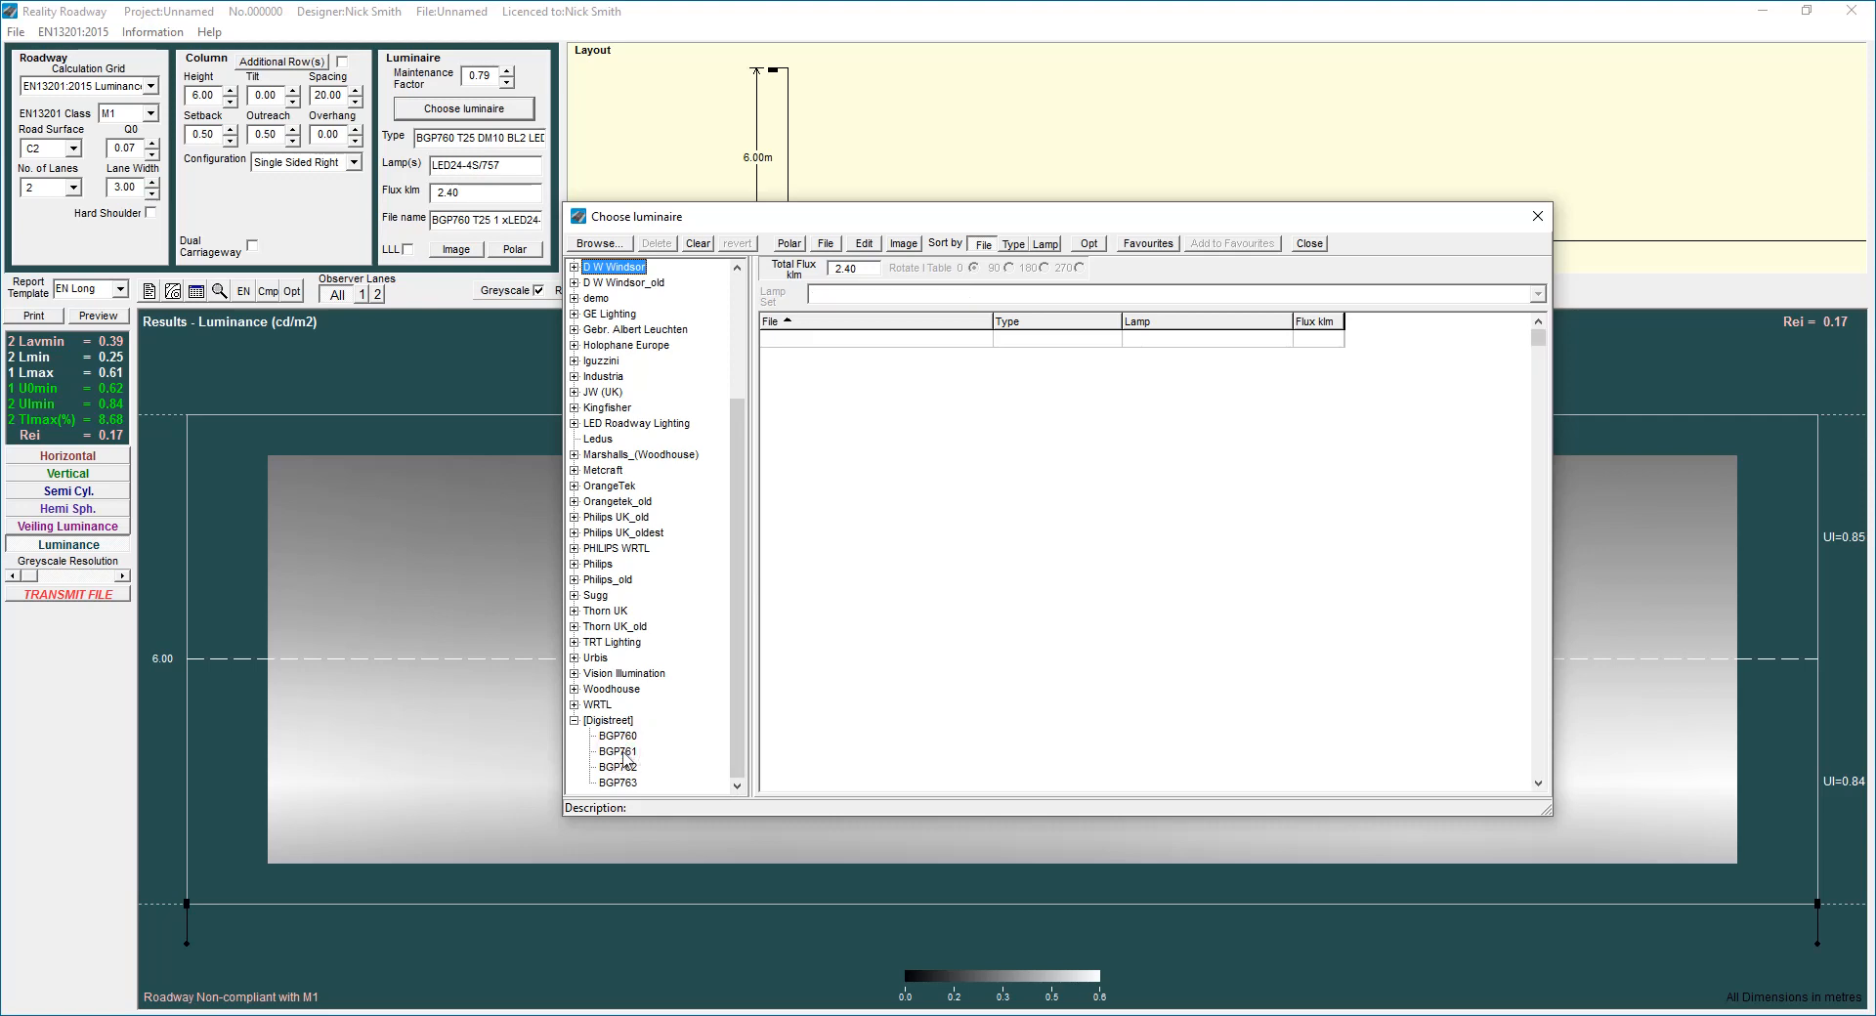
click(622, 753)
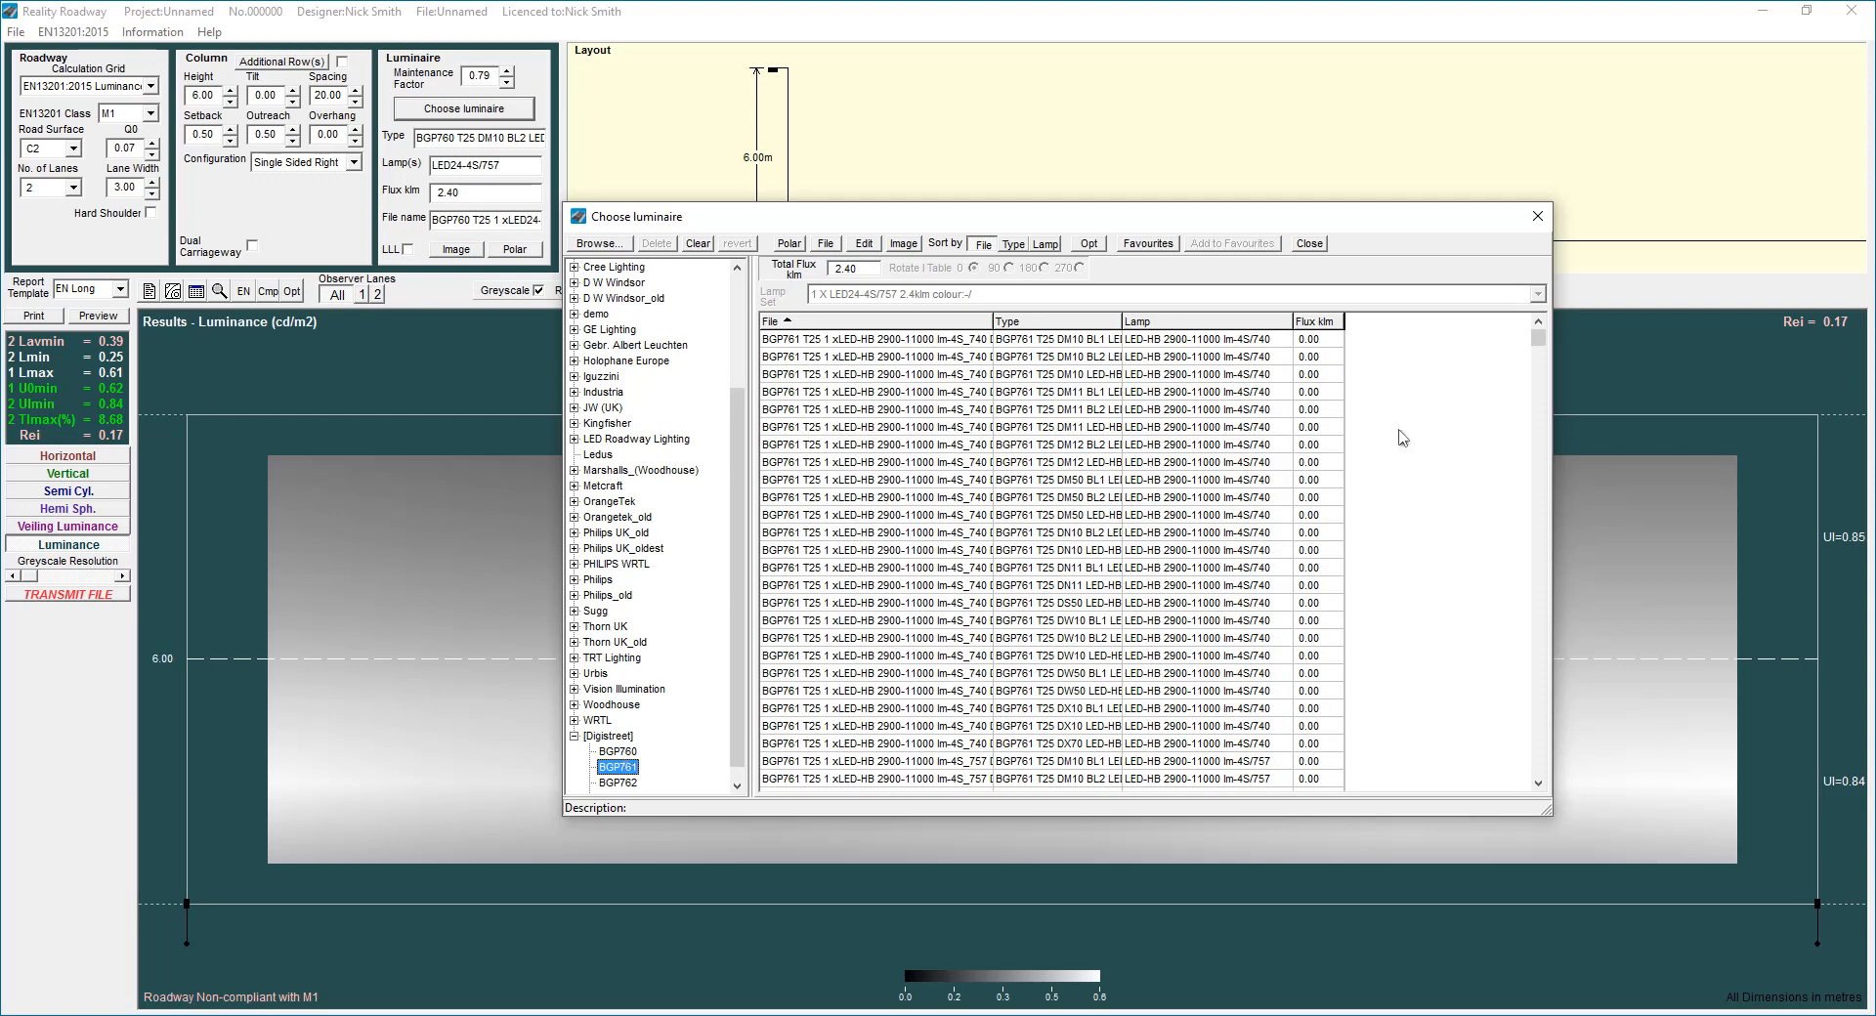
drag(1539, 338, 1545, 552)
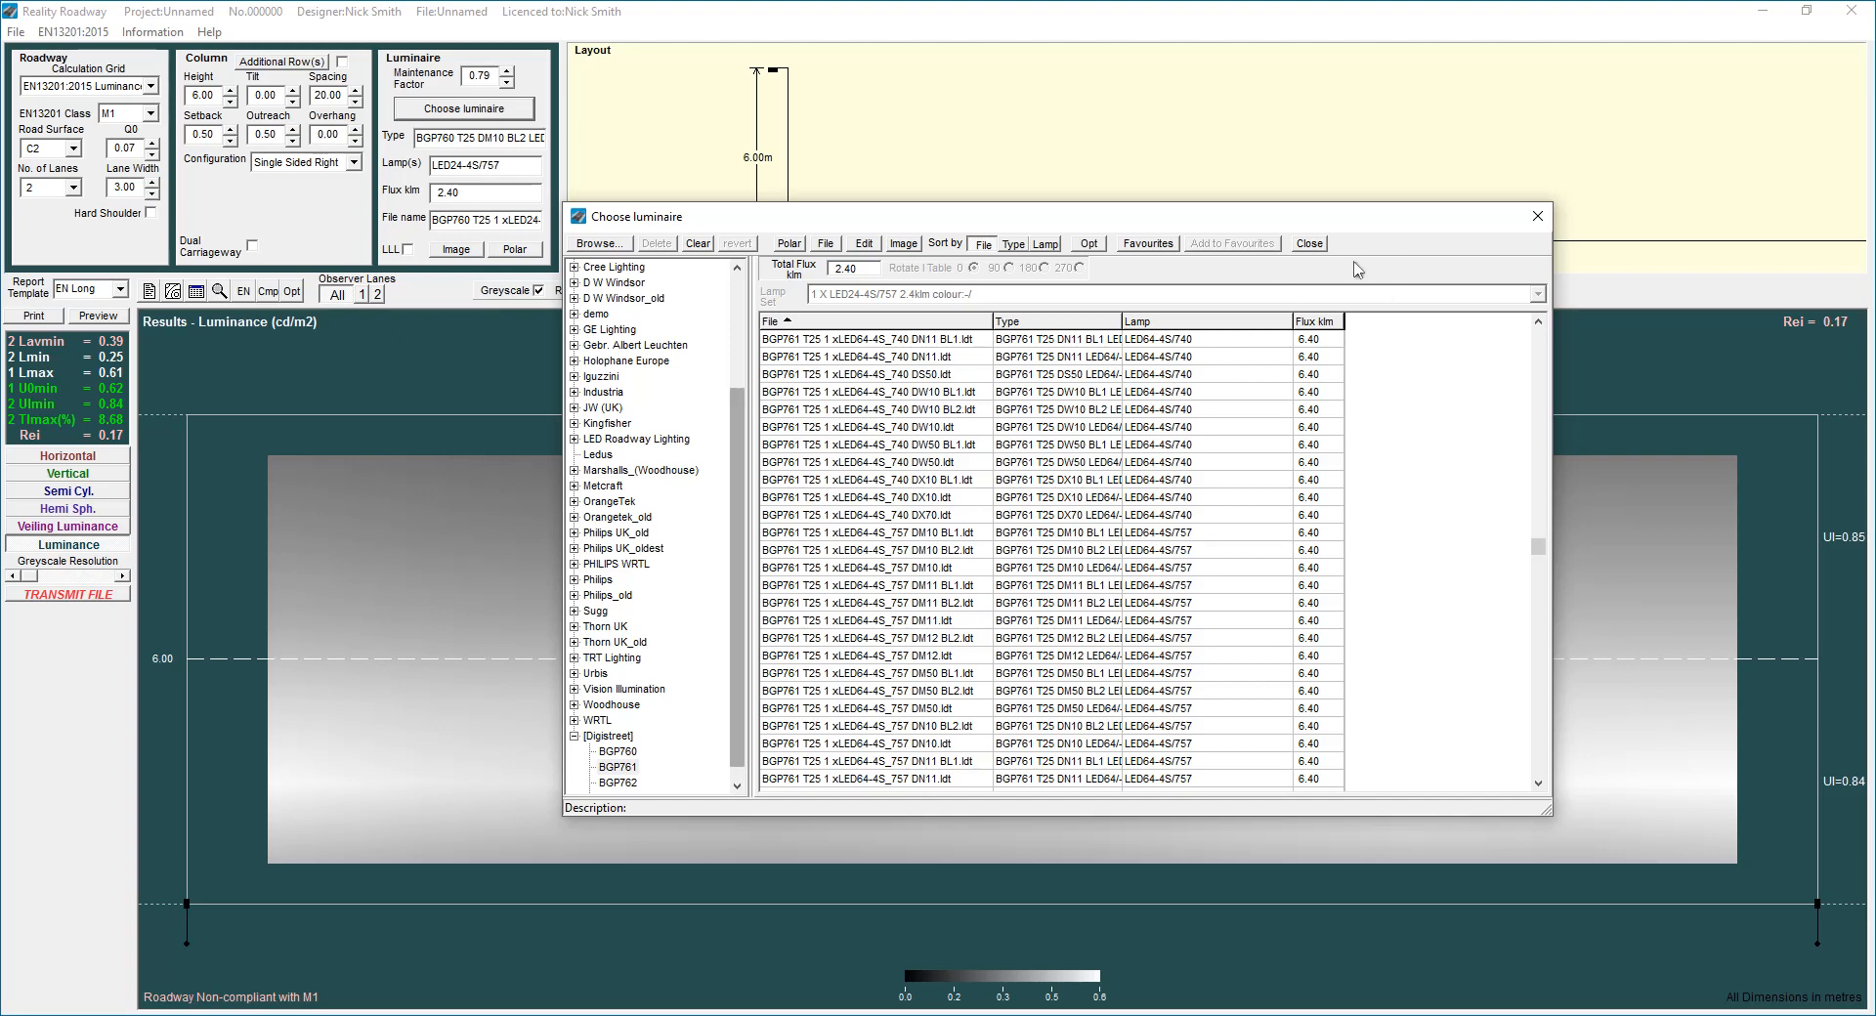
click(1538, 216)
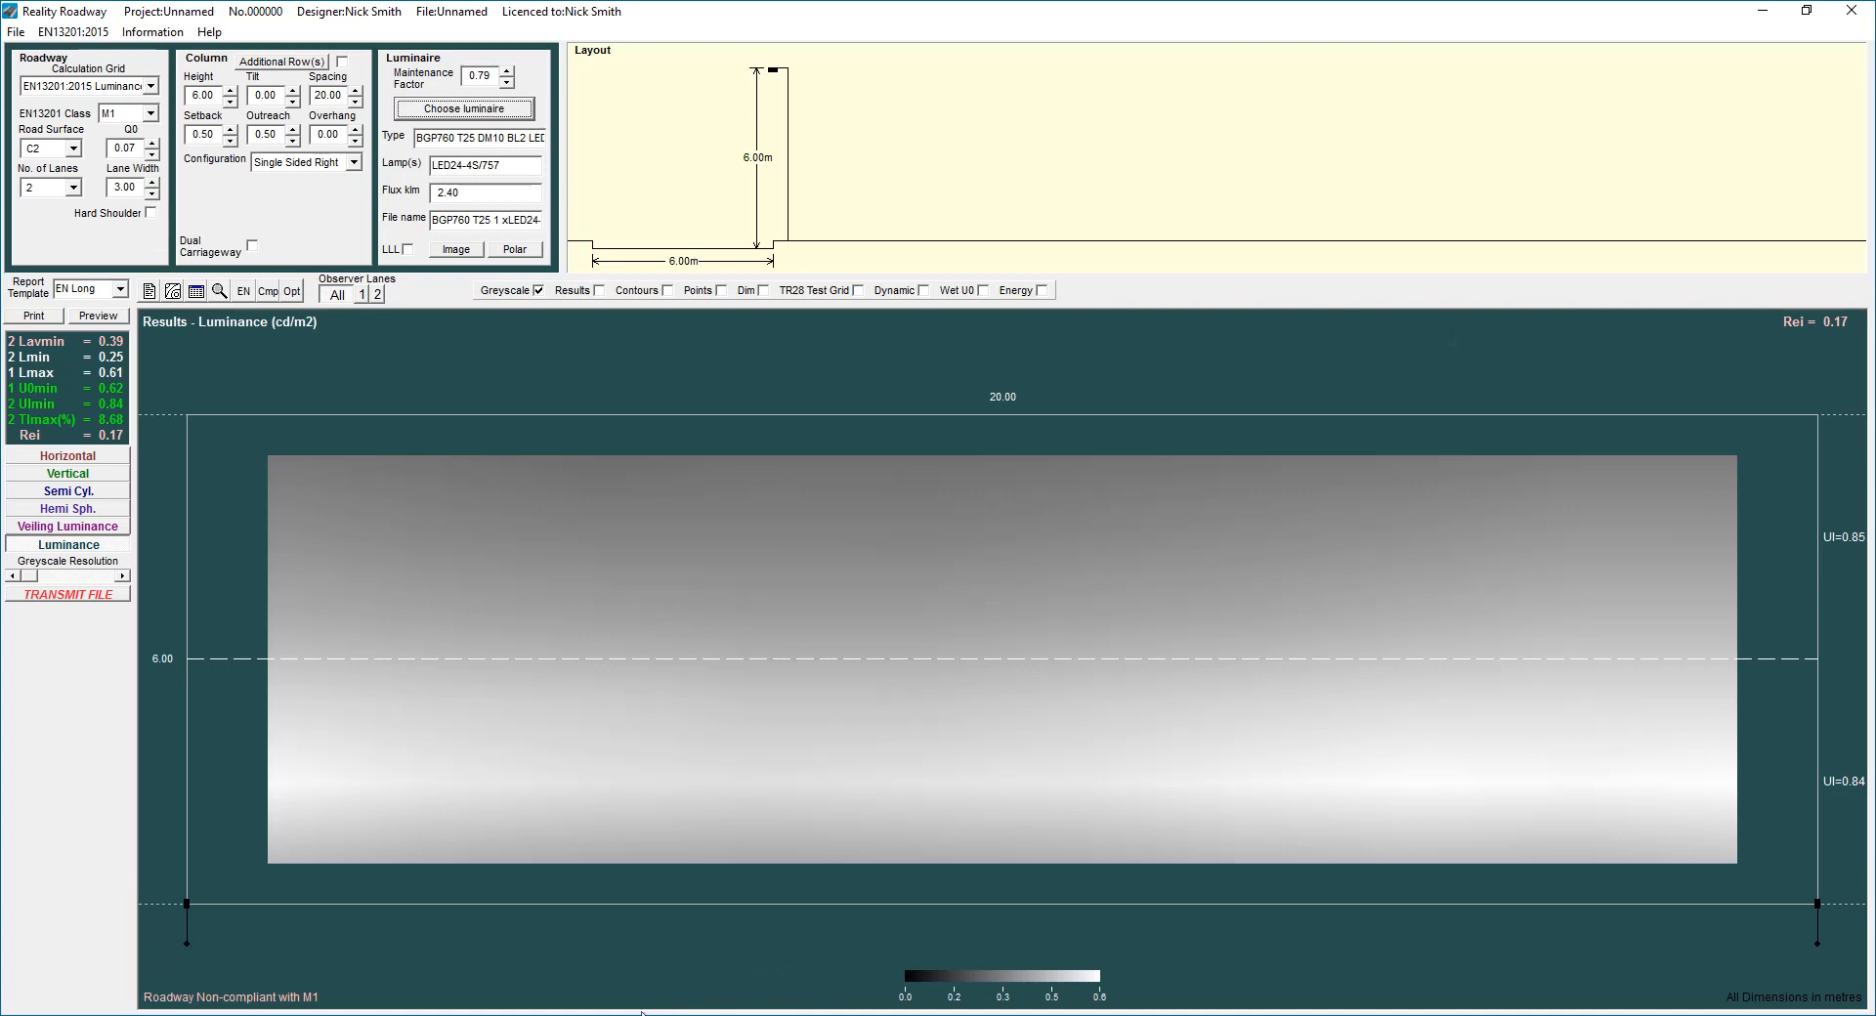
Step: Switch to File Explorer and arrange the Local Disk (C:) window beside the Digistreet folder window
click(642, 1013)
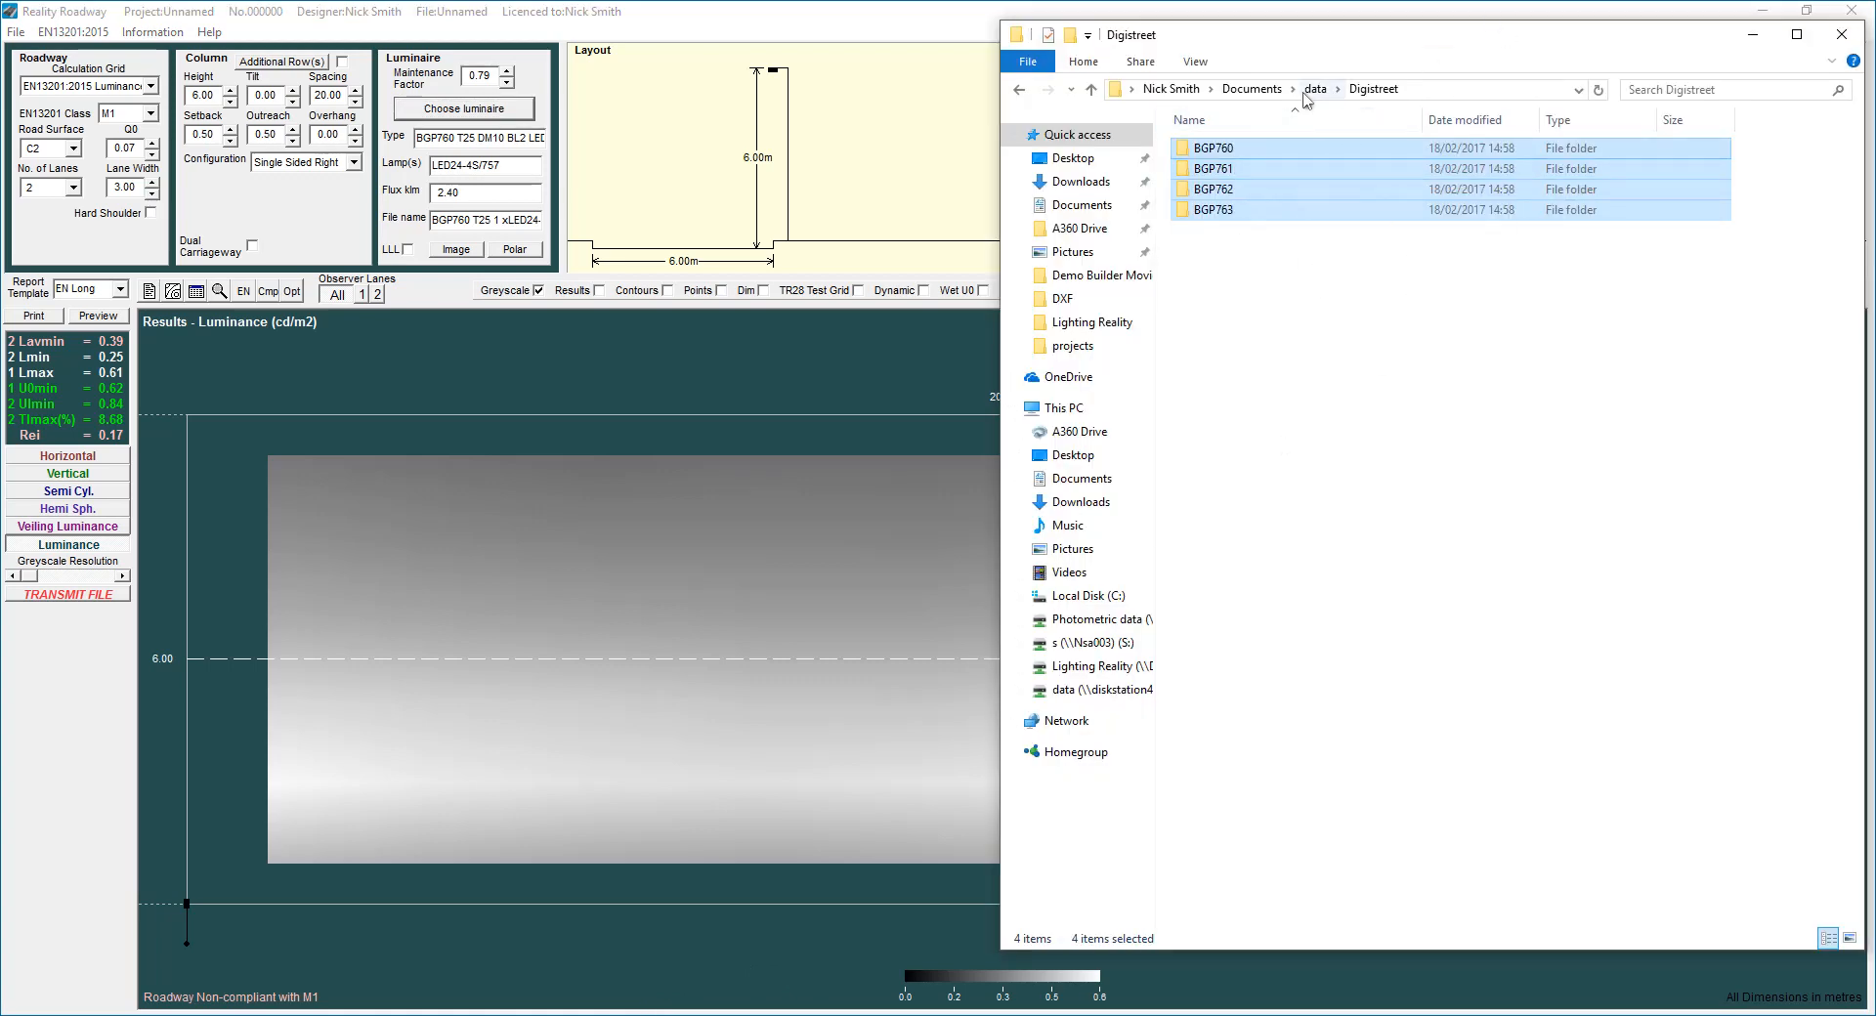
click(1411, 328)
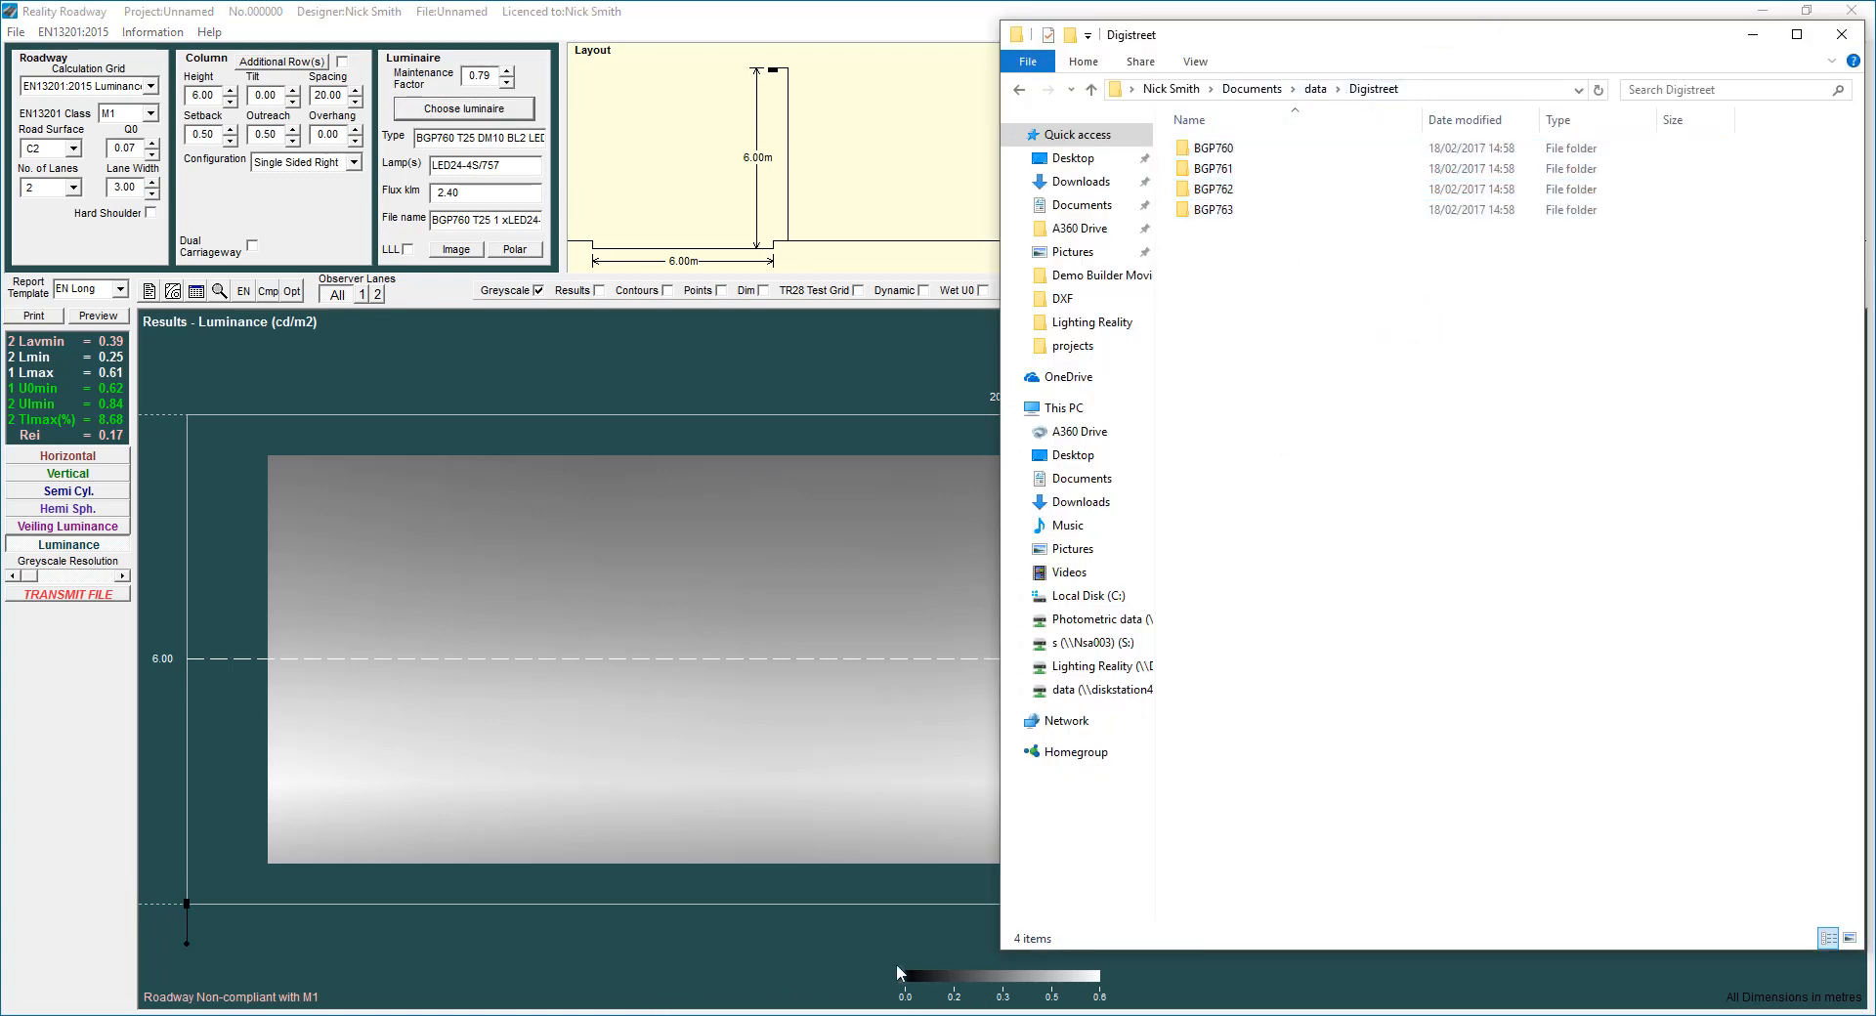
mouse_move(582, 1014)
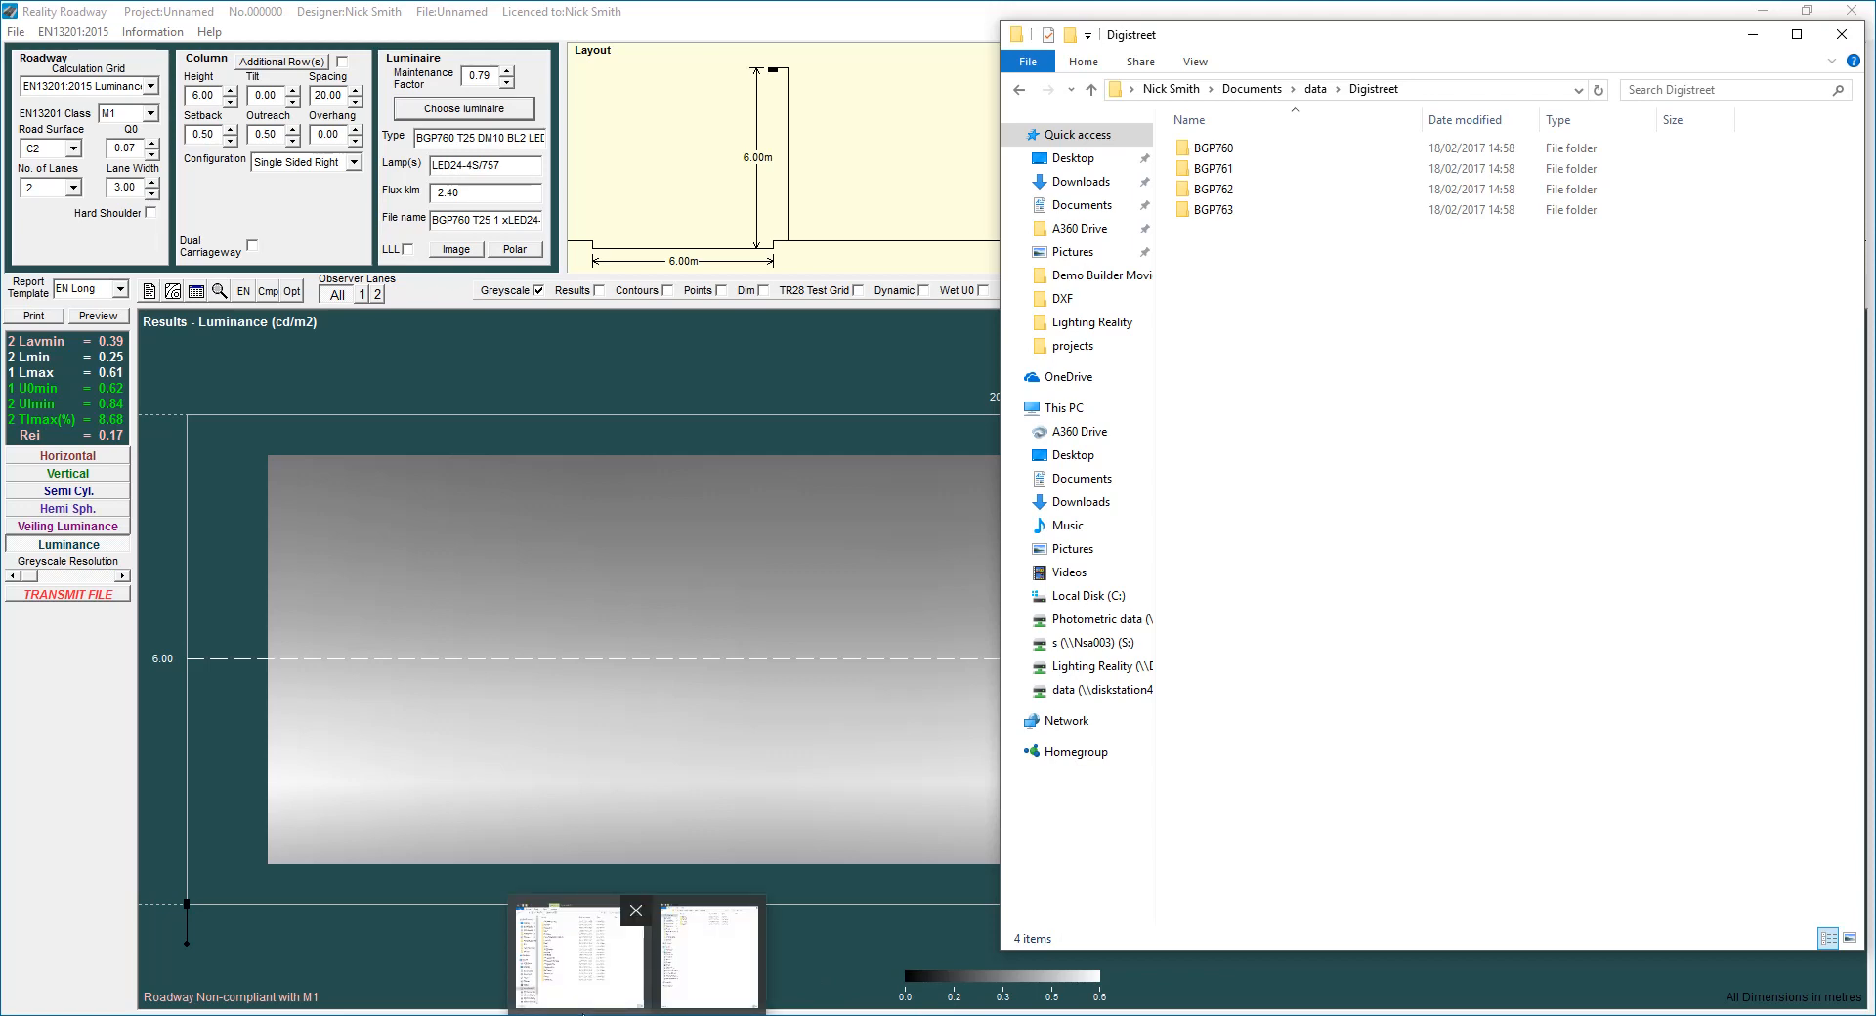
click(580, 953)
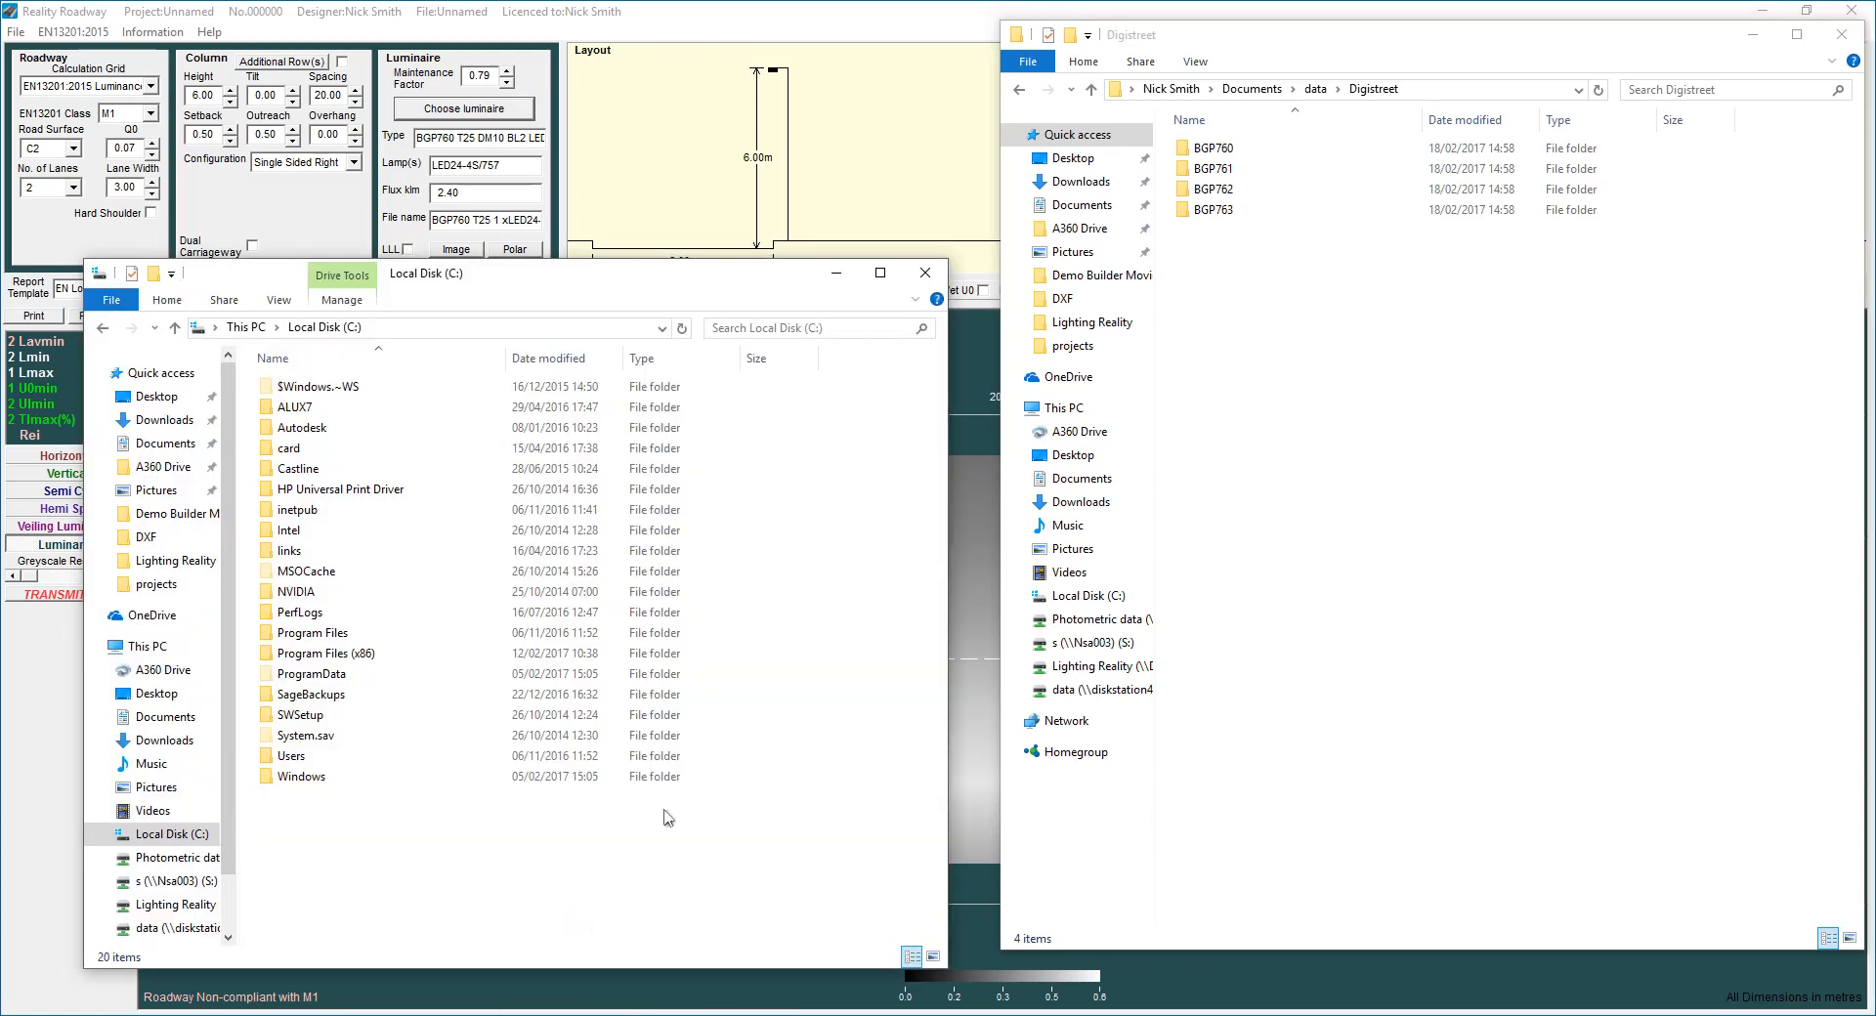
drag(664, 273, 697, 38)
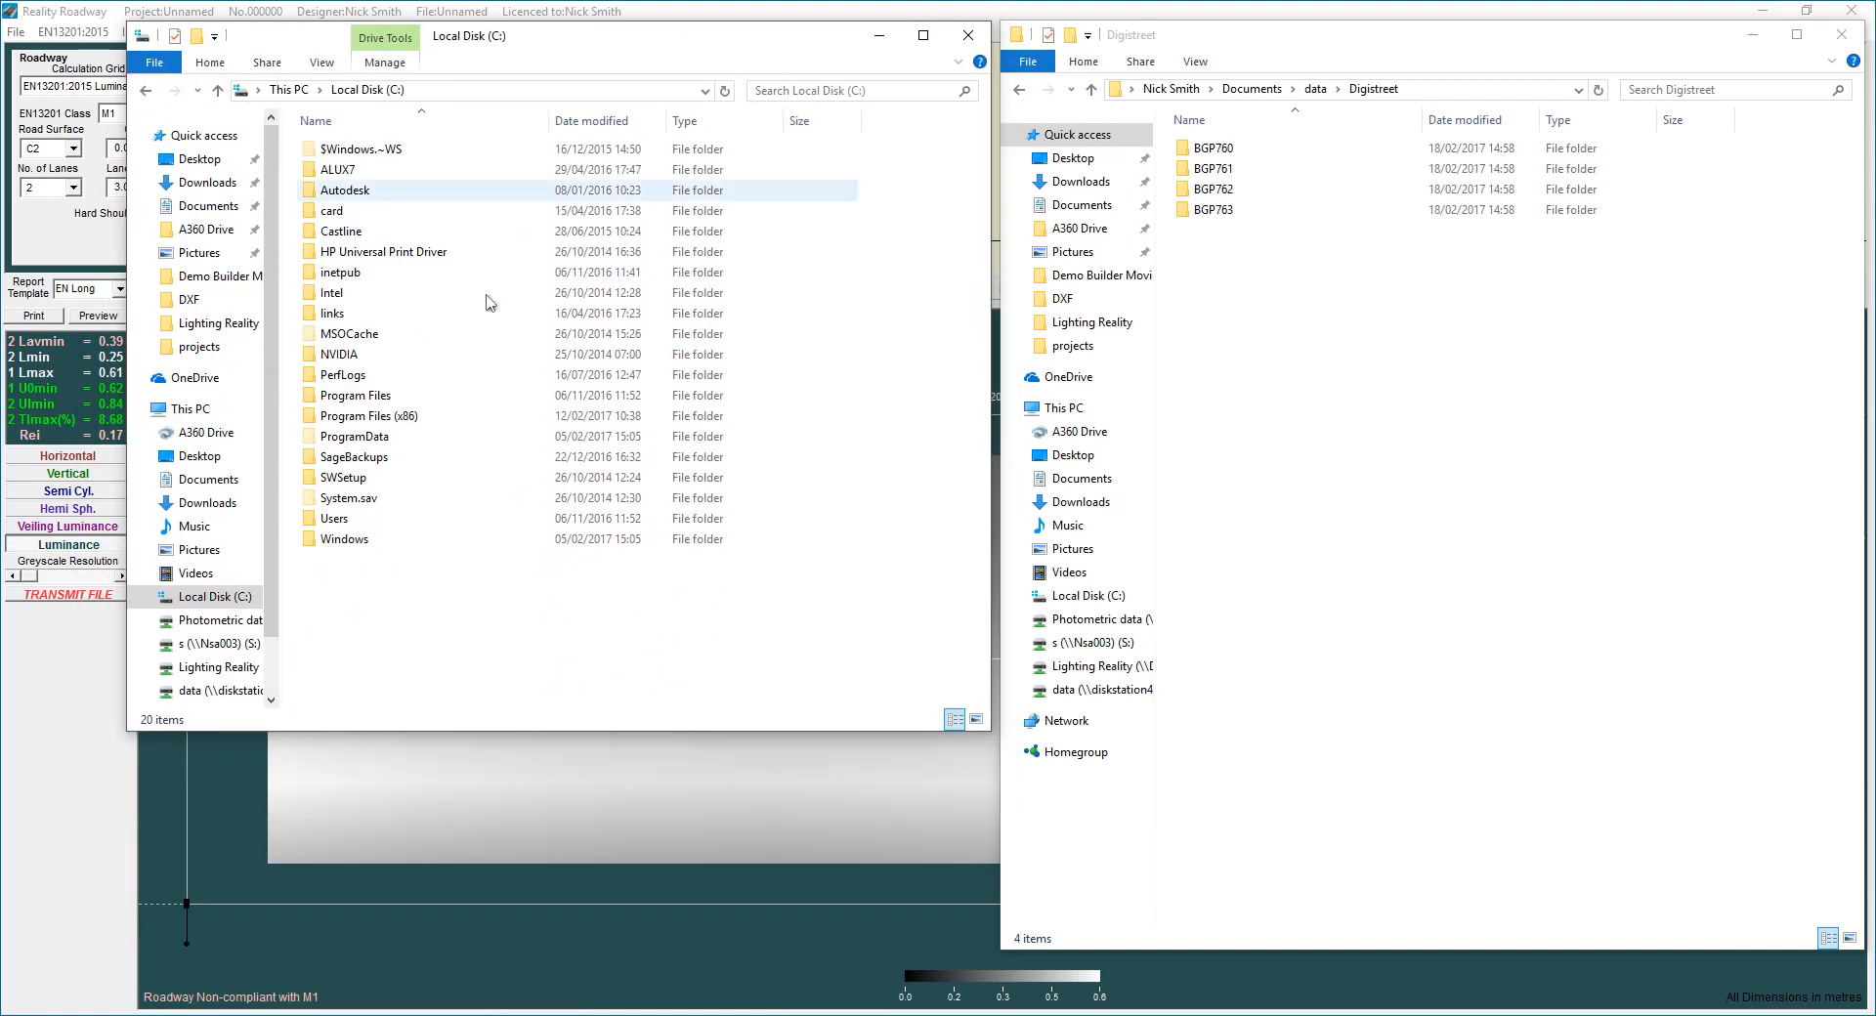
Step: Navigate the Local Disk (C:) window to ProgramData\Lighting Reality\pmdata\Philips
click(356, 440)
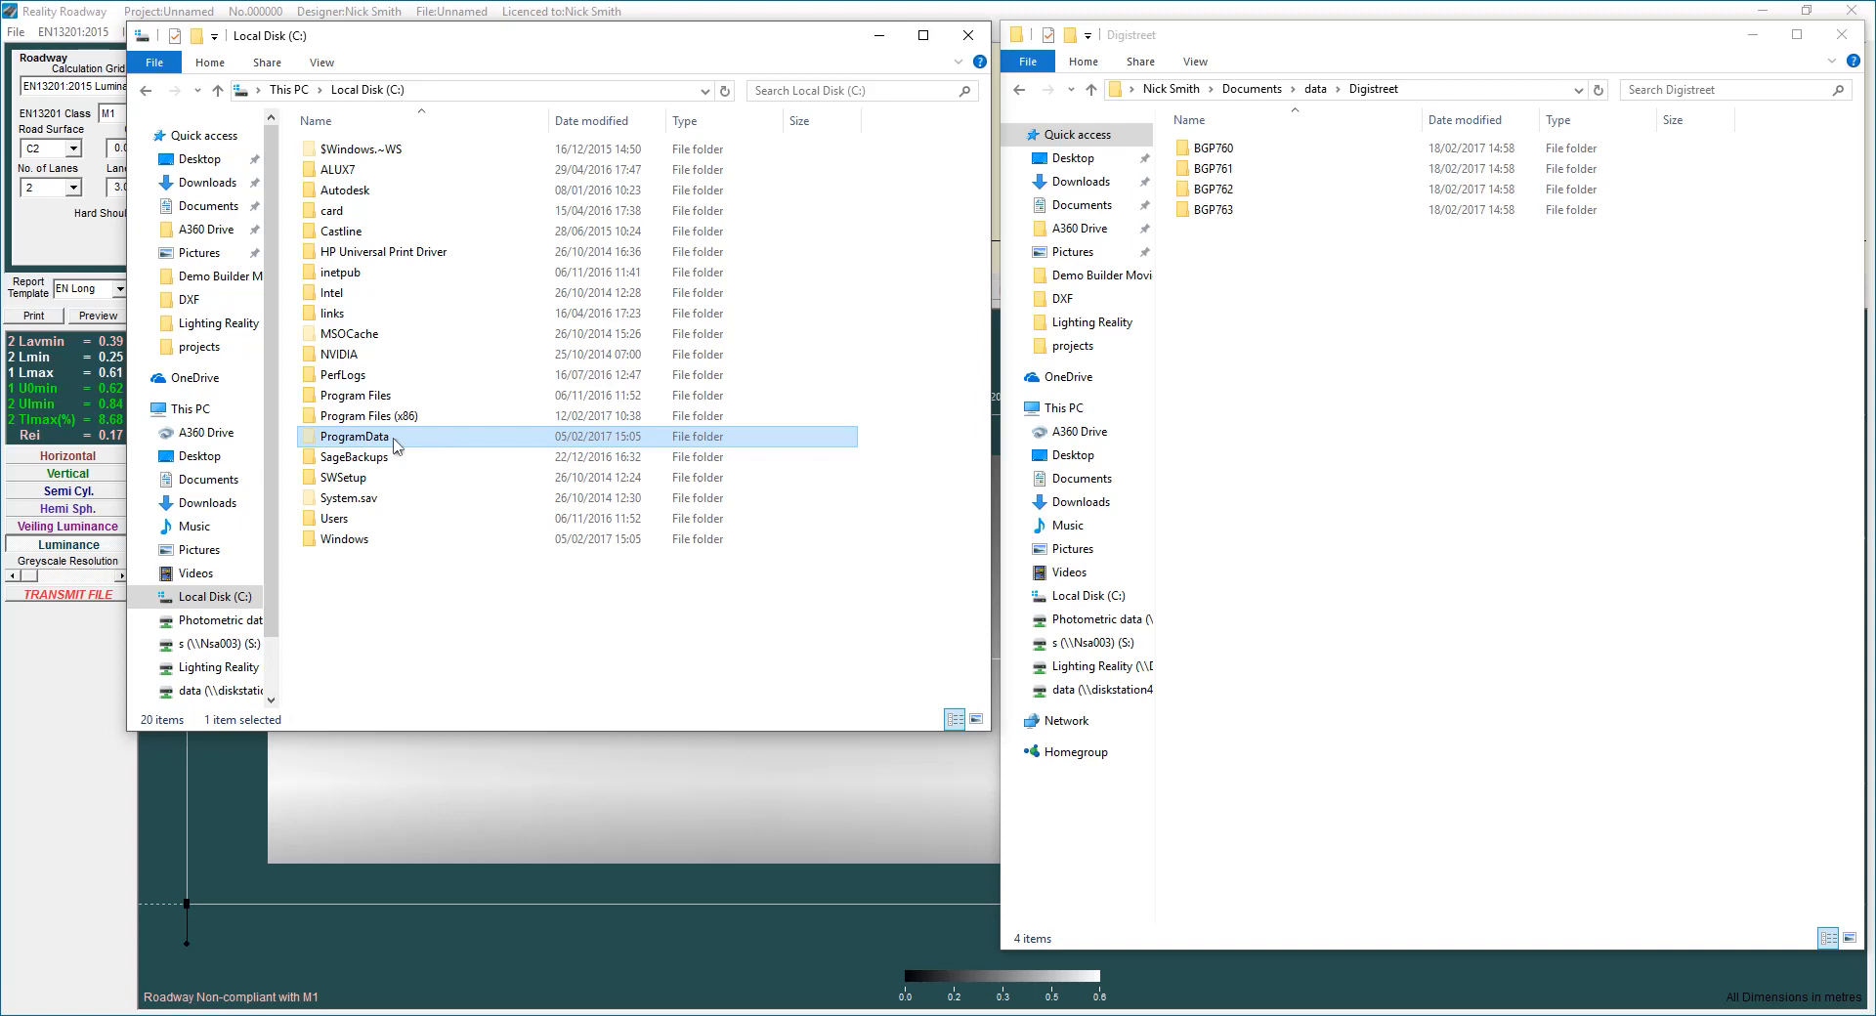
double_click(372, 442)
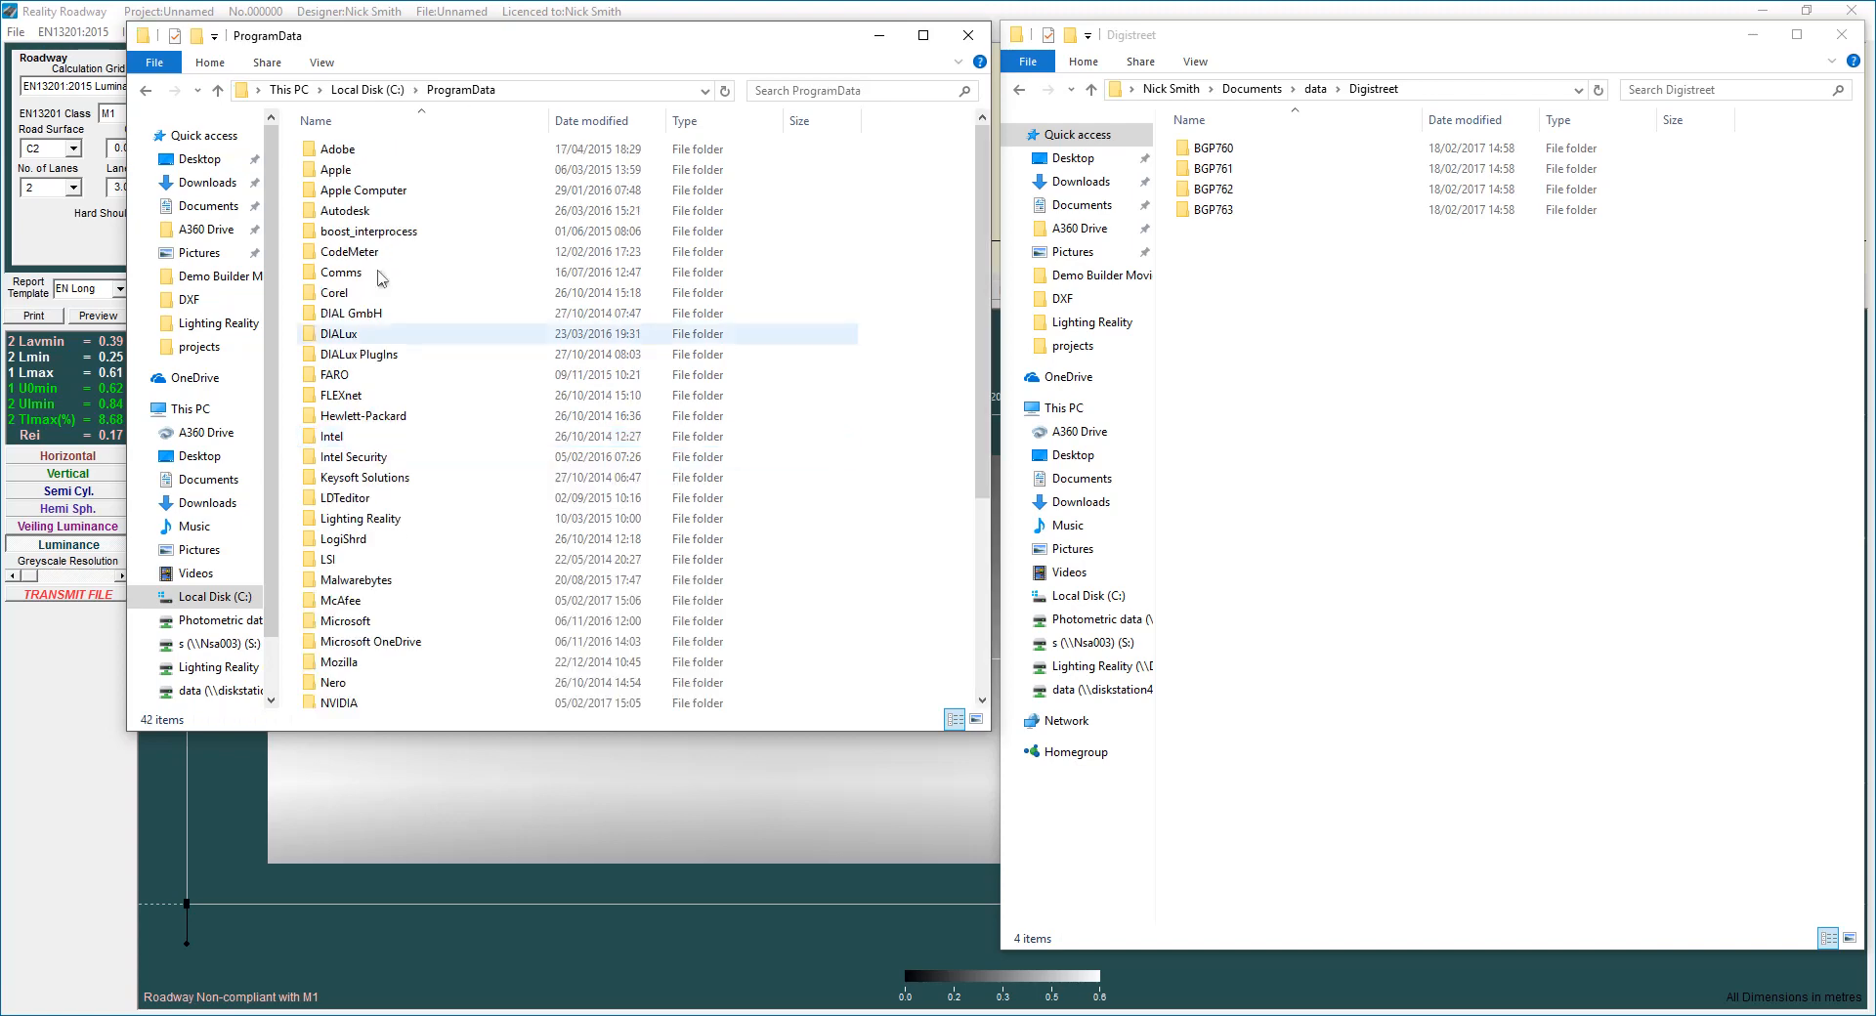
double_click(354, 521)
double_click(343, 185)
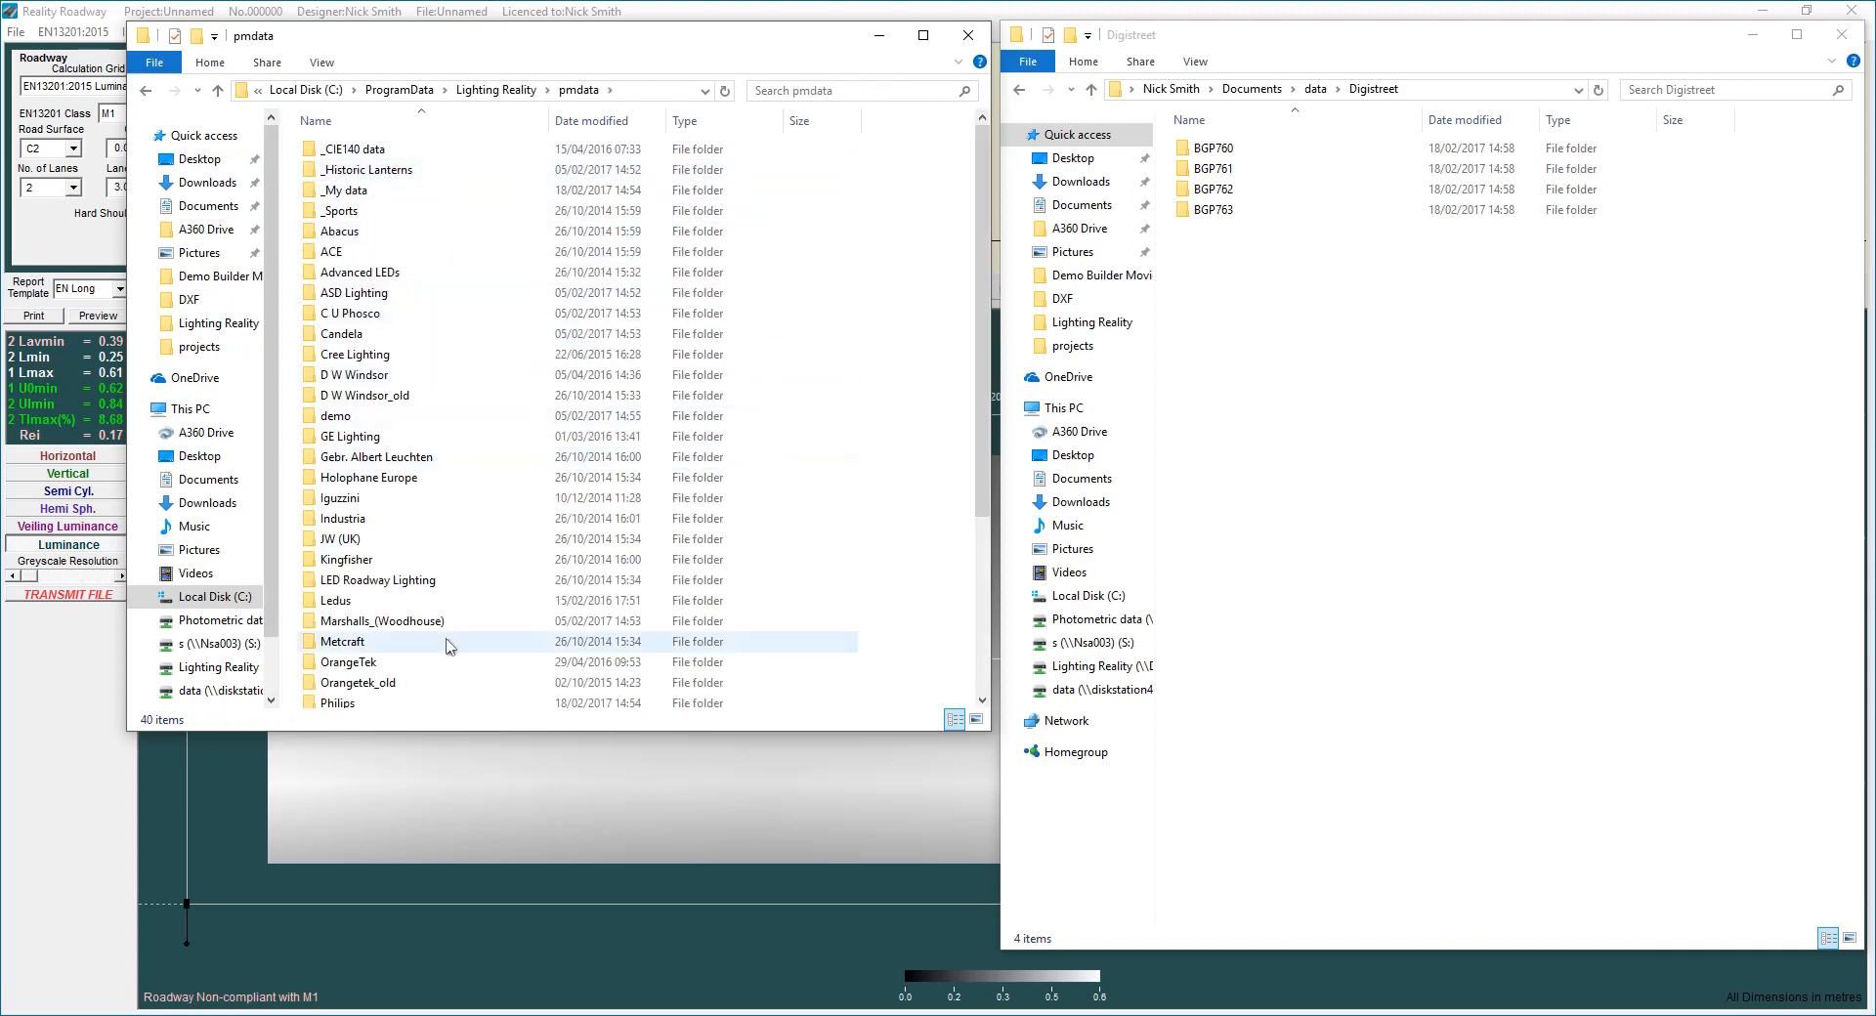
drag(420, 731, 415, 813)
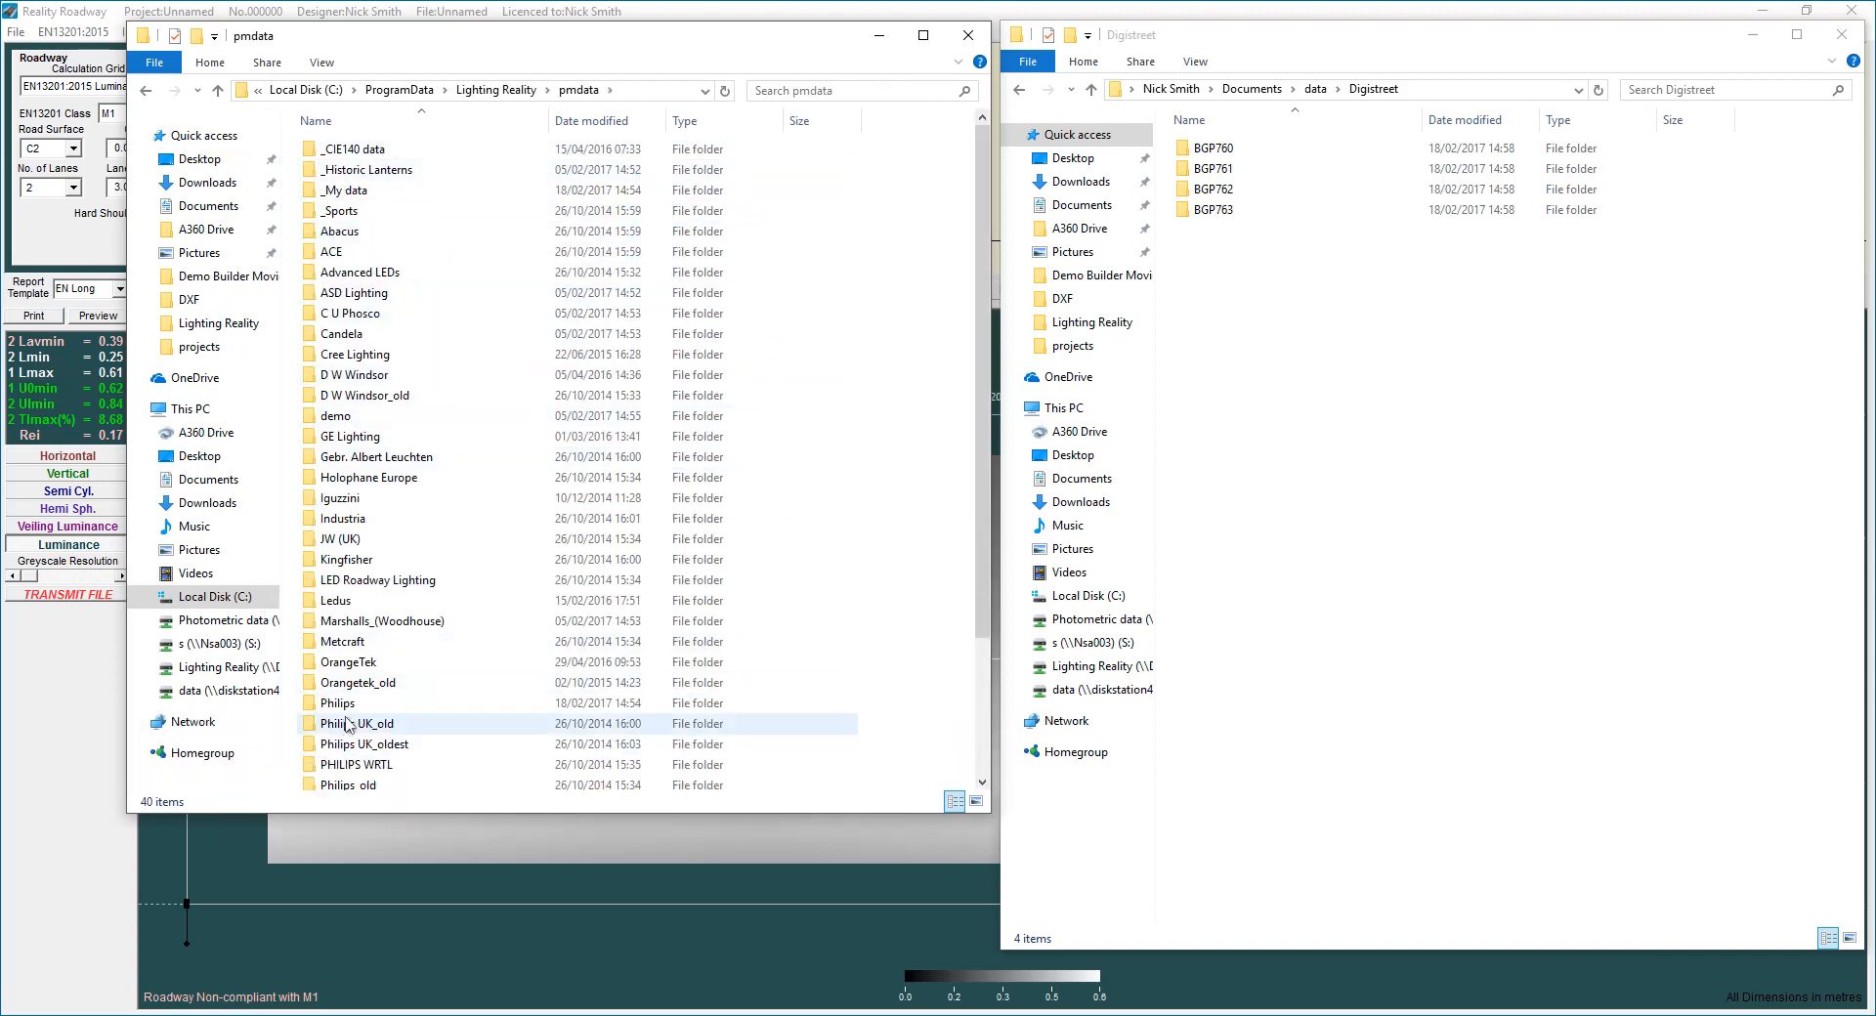
double_click(337, 703)
right_click(350, 345)
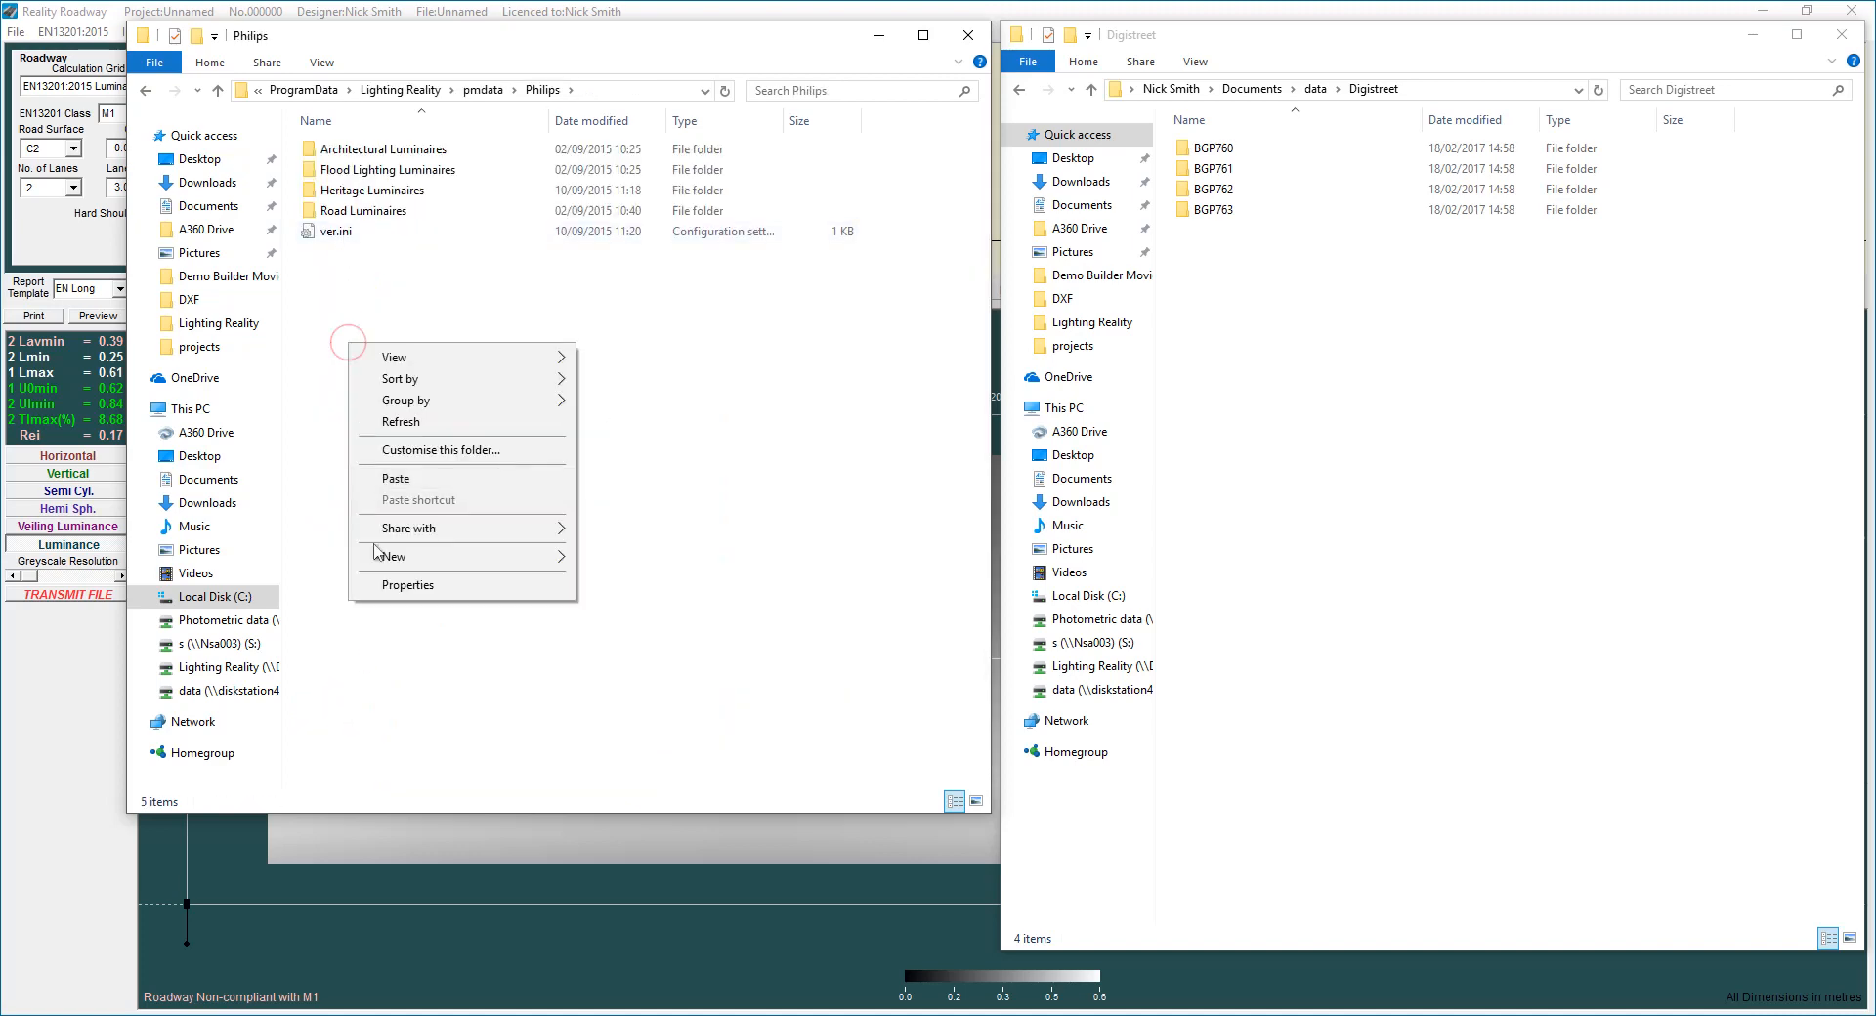
click(602, 562)
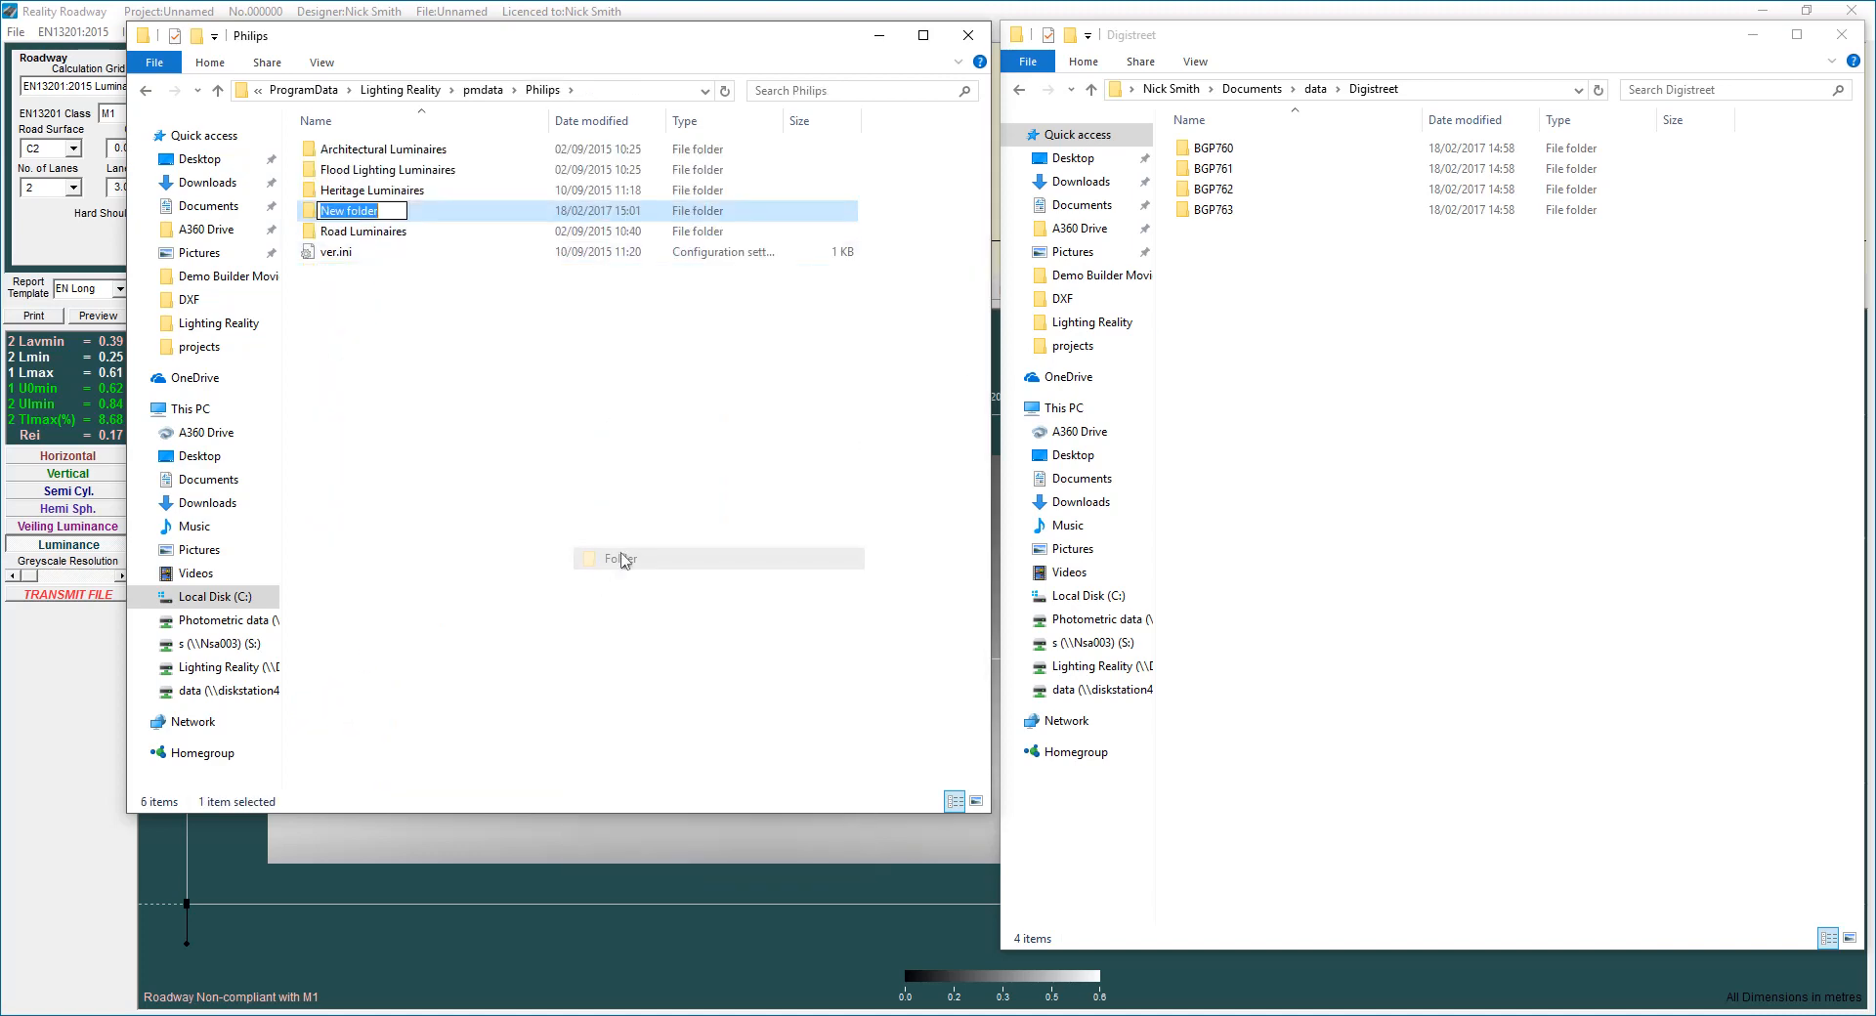
click(510, 359)
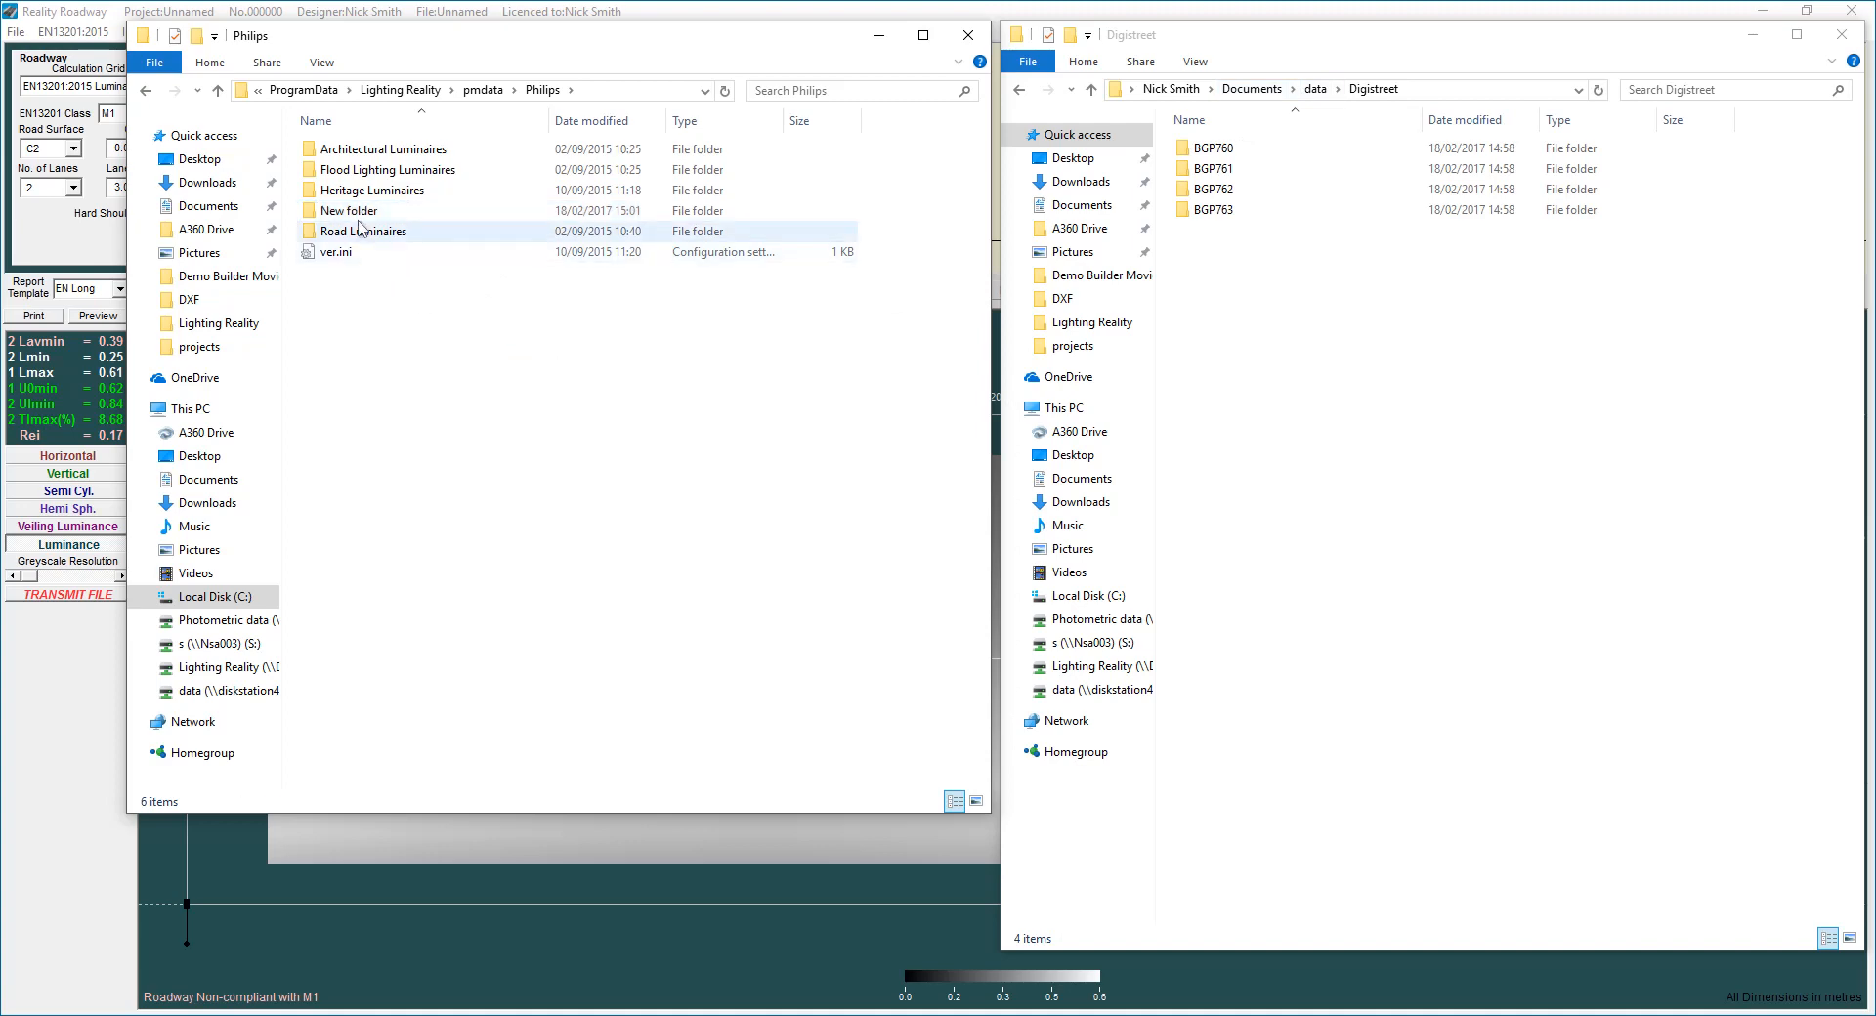
click(352, 211)
key(Delete)
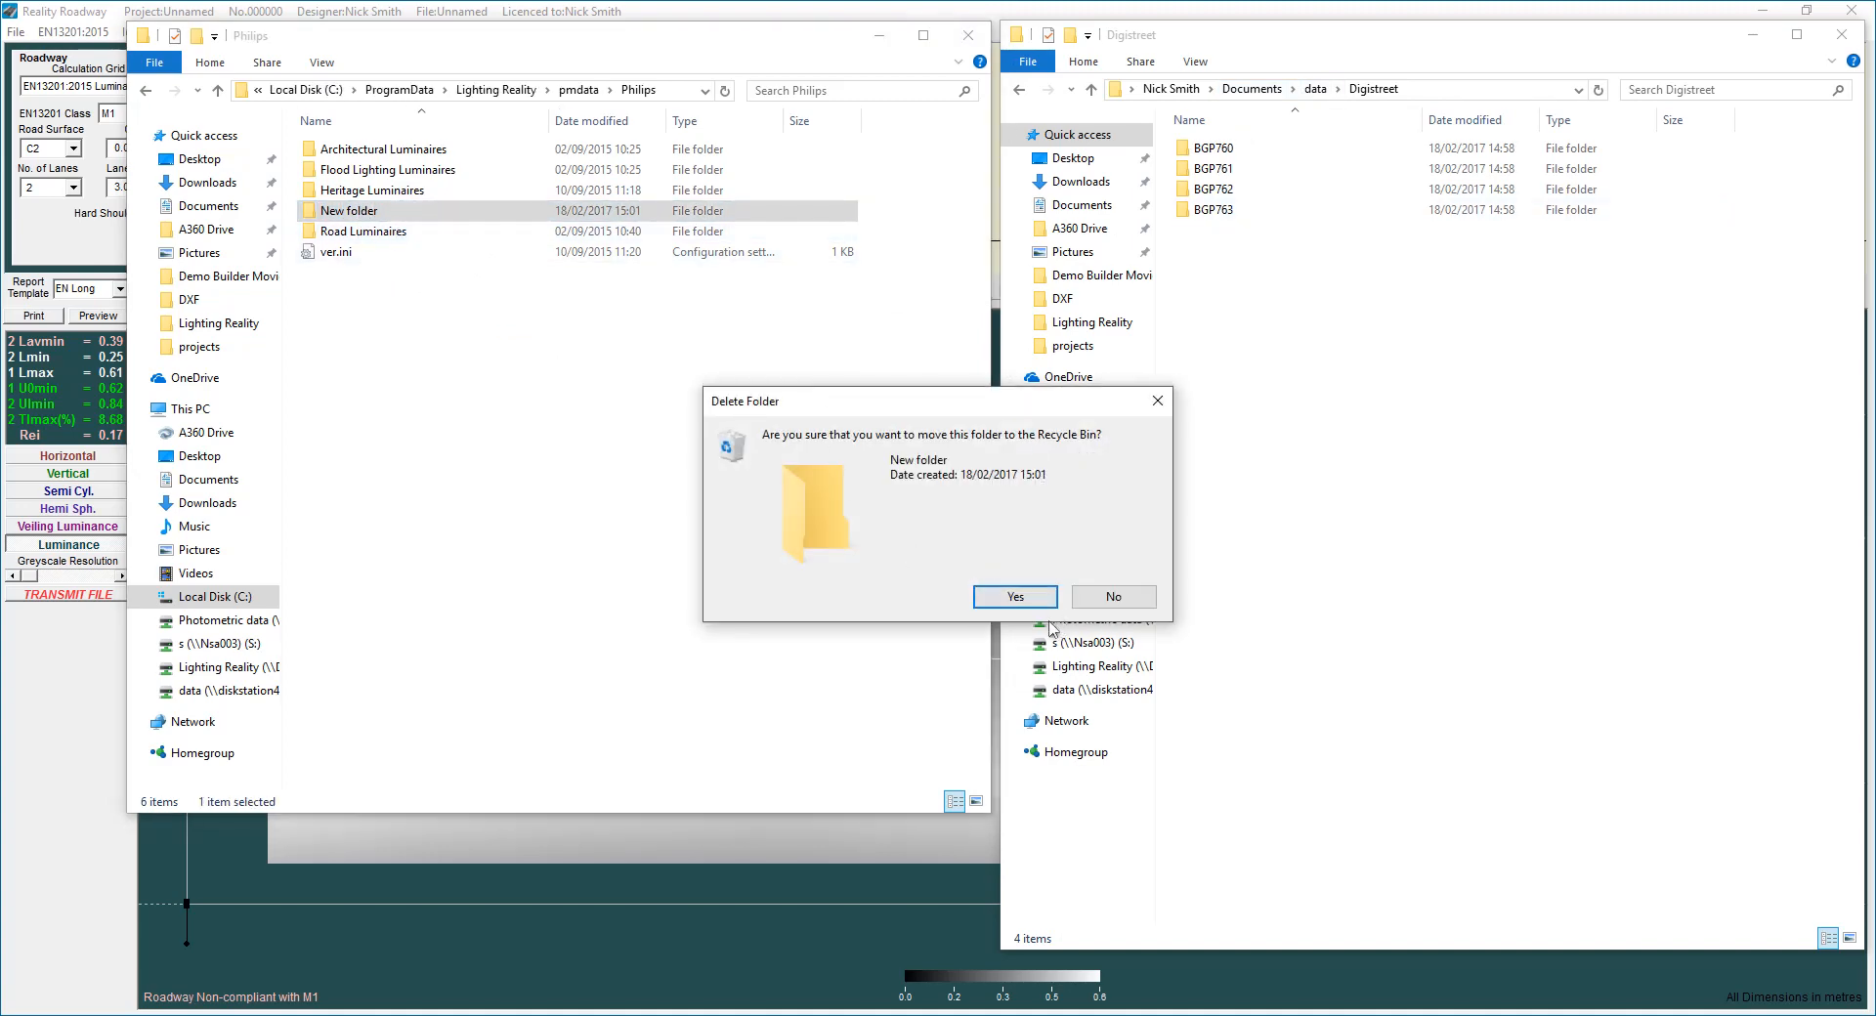
click(1017, 597)
Step: Copy the Digistreet folder from Documents\data into ProgramData\Lighting Reality\pmdata\Philips and select the copy
click(1317, 89)
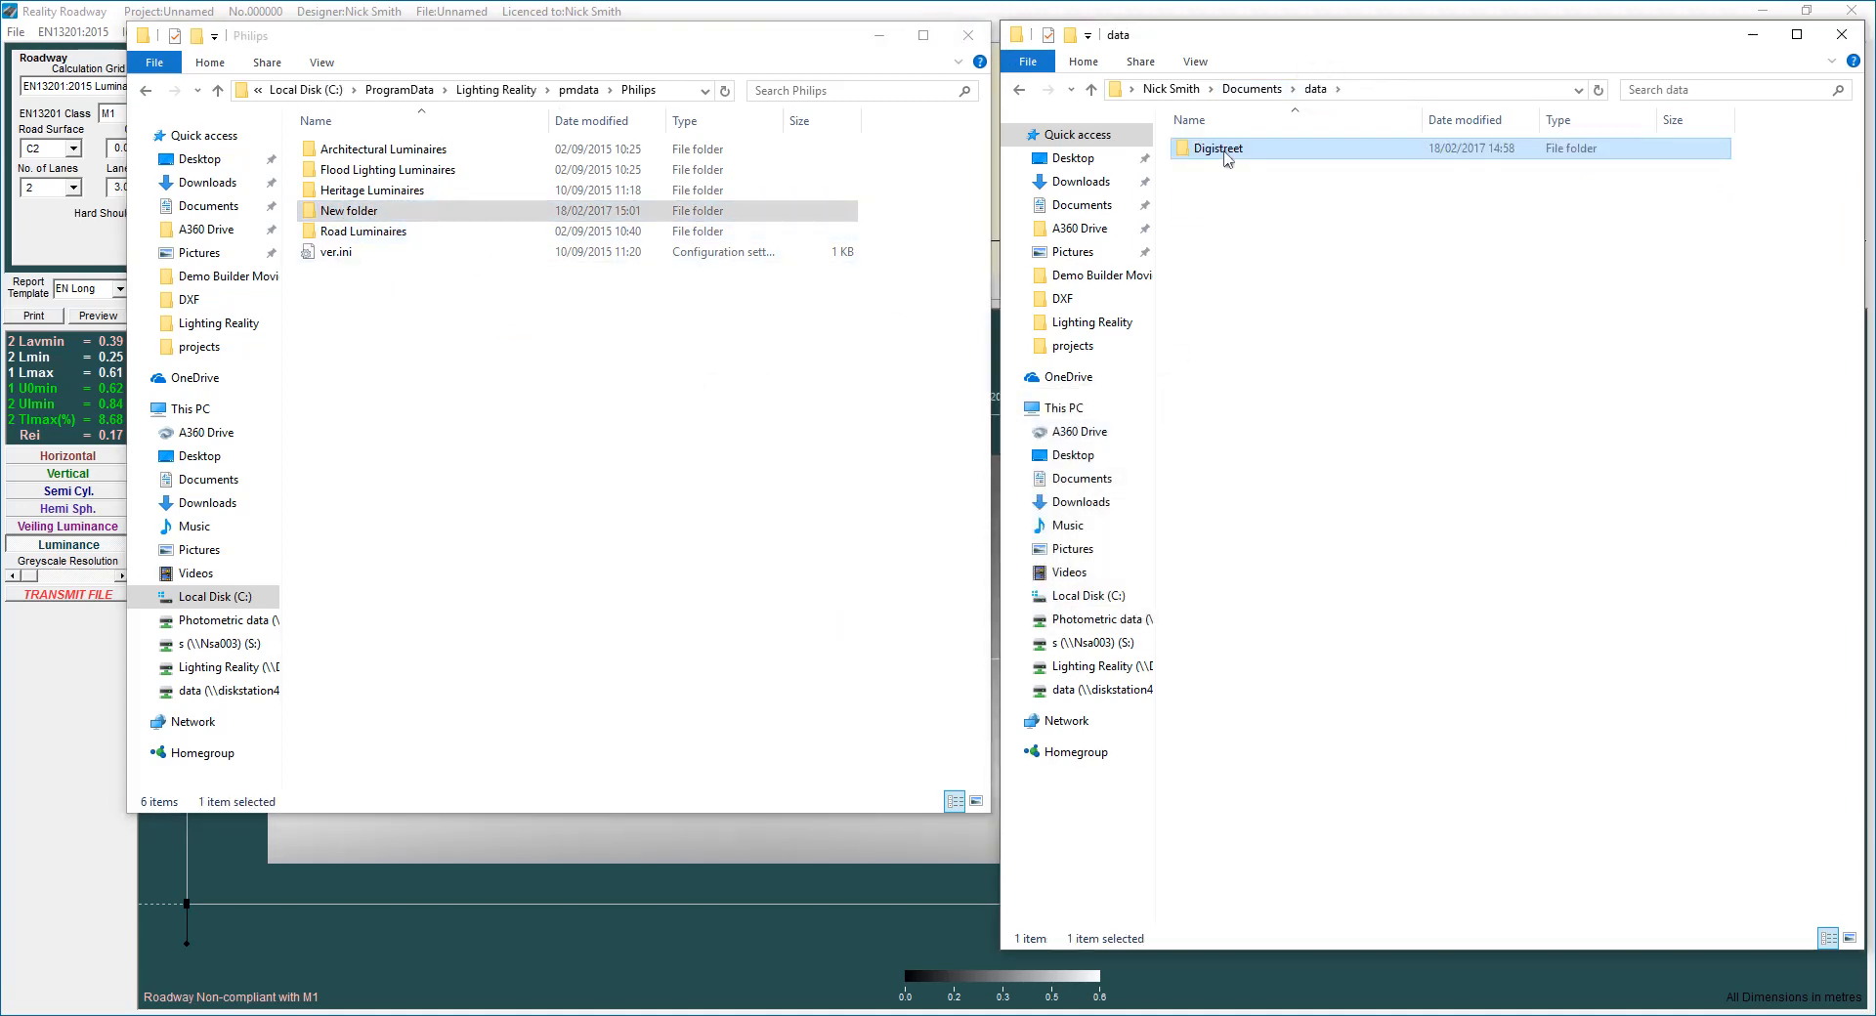
right_click(1227, 158)
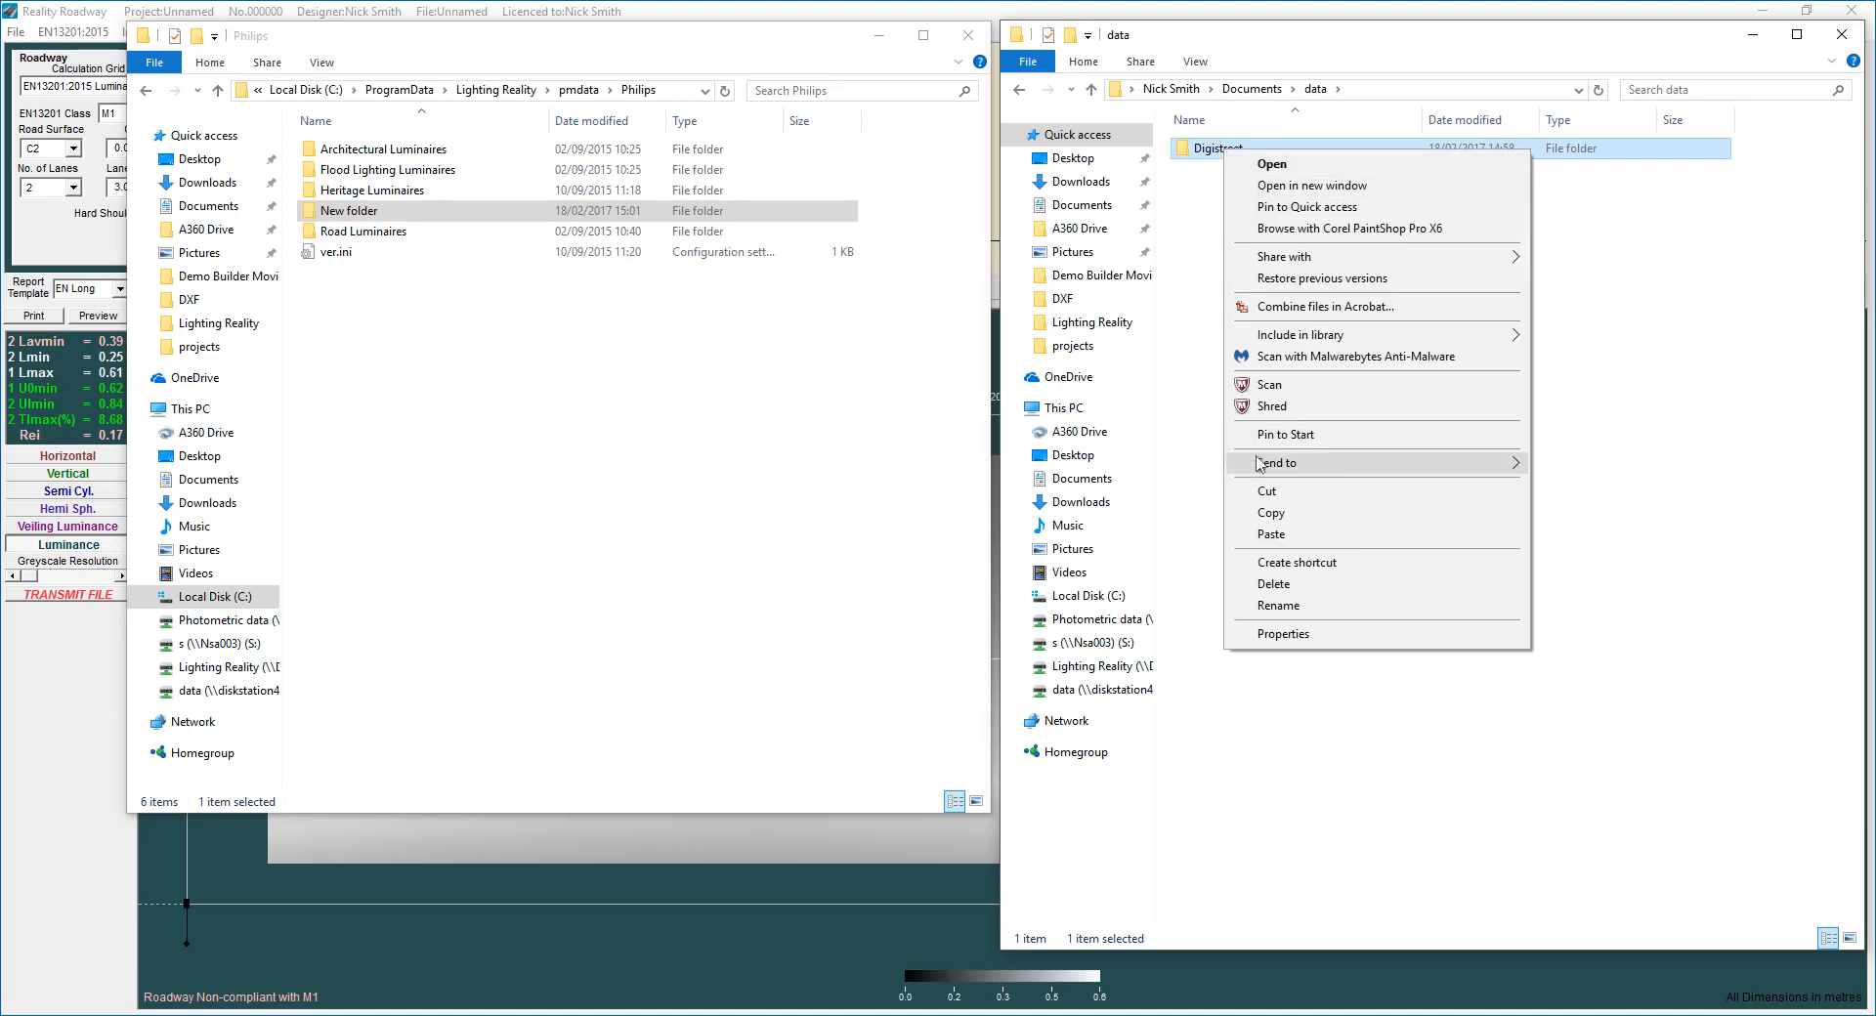
click(1271, 511)
right_click(440, 350)
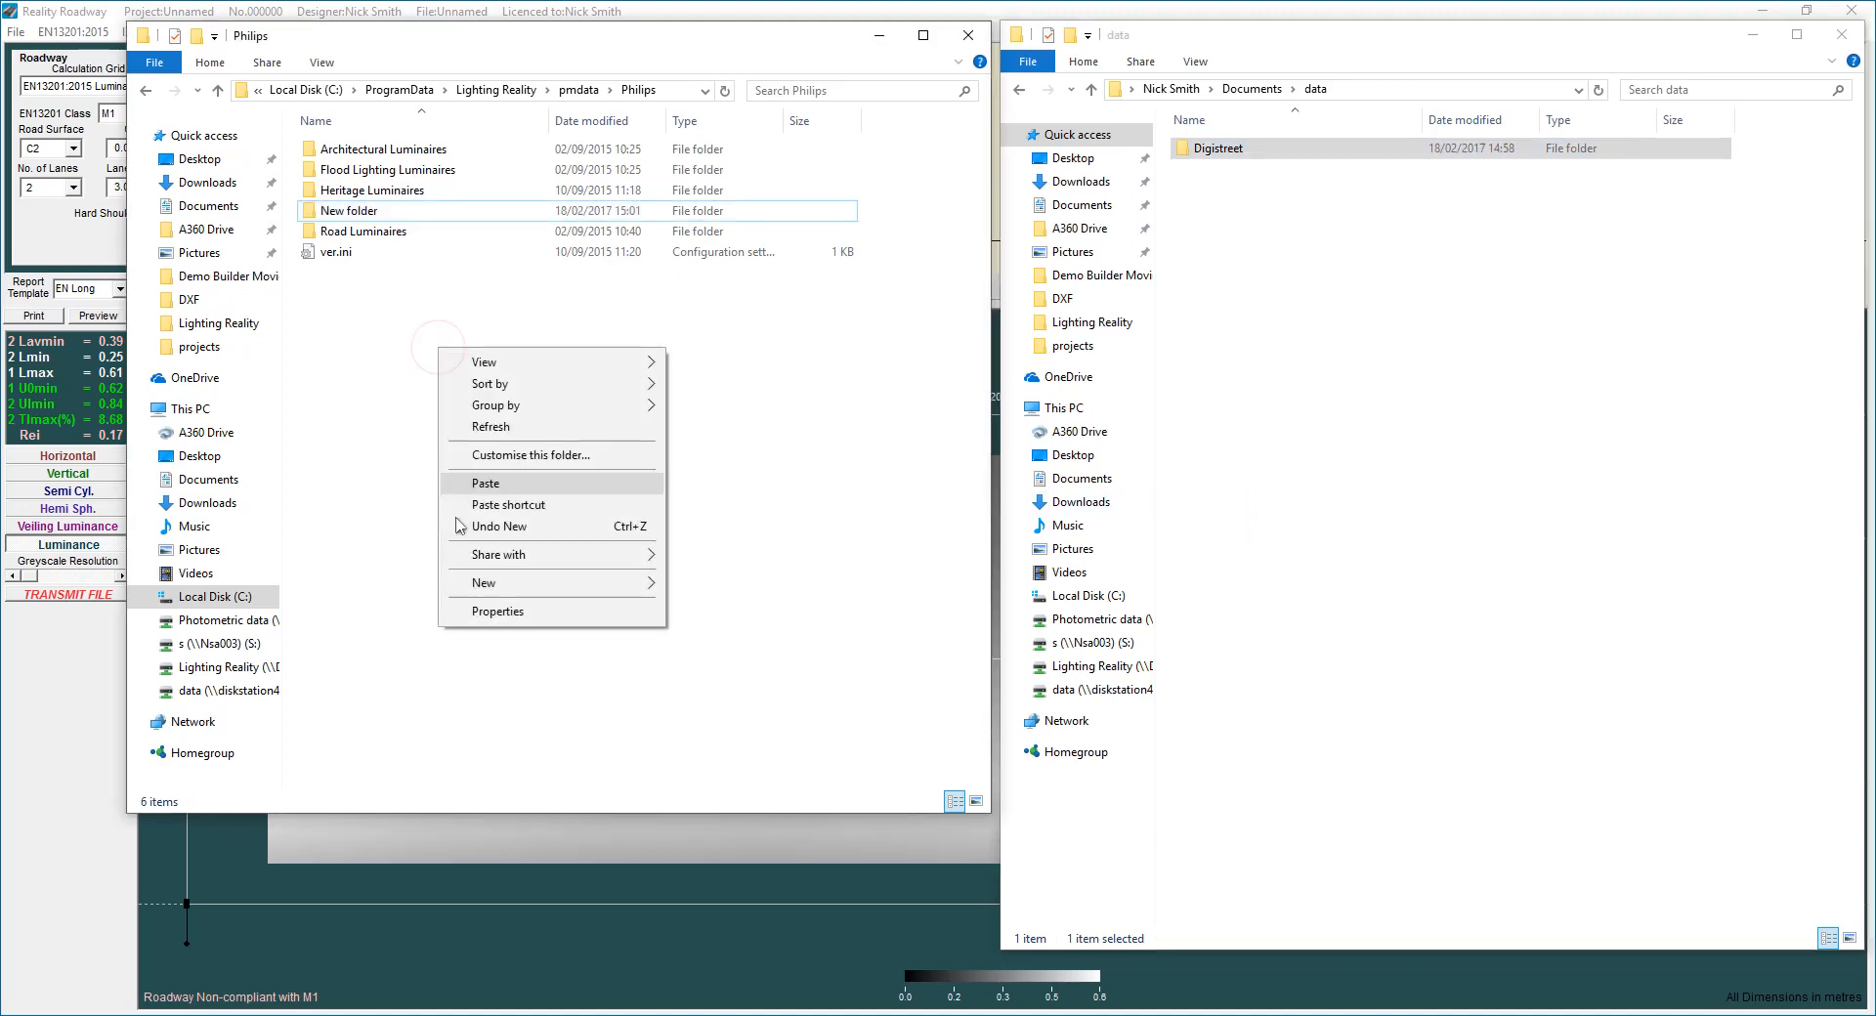
click(493, 486)
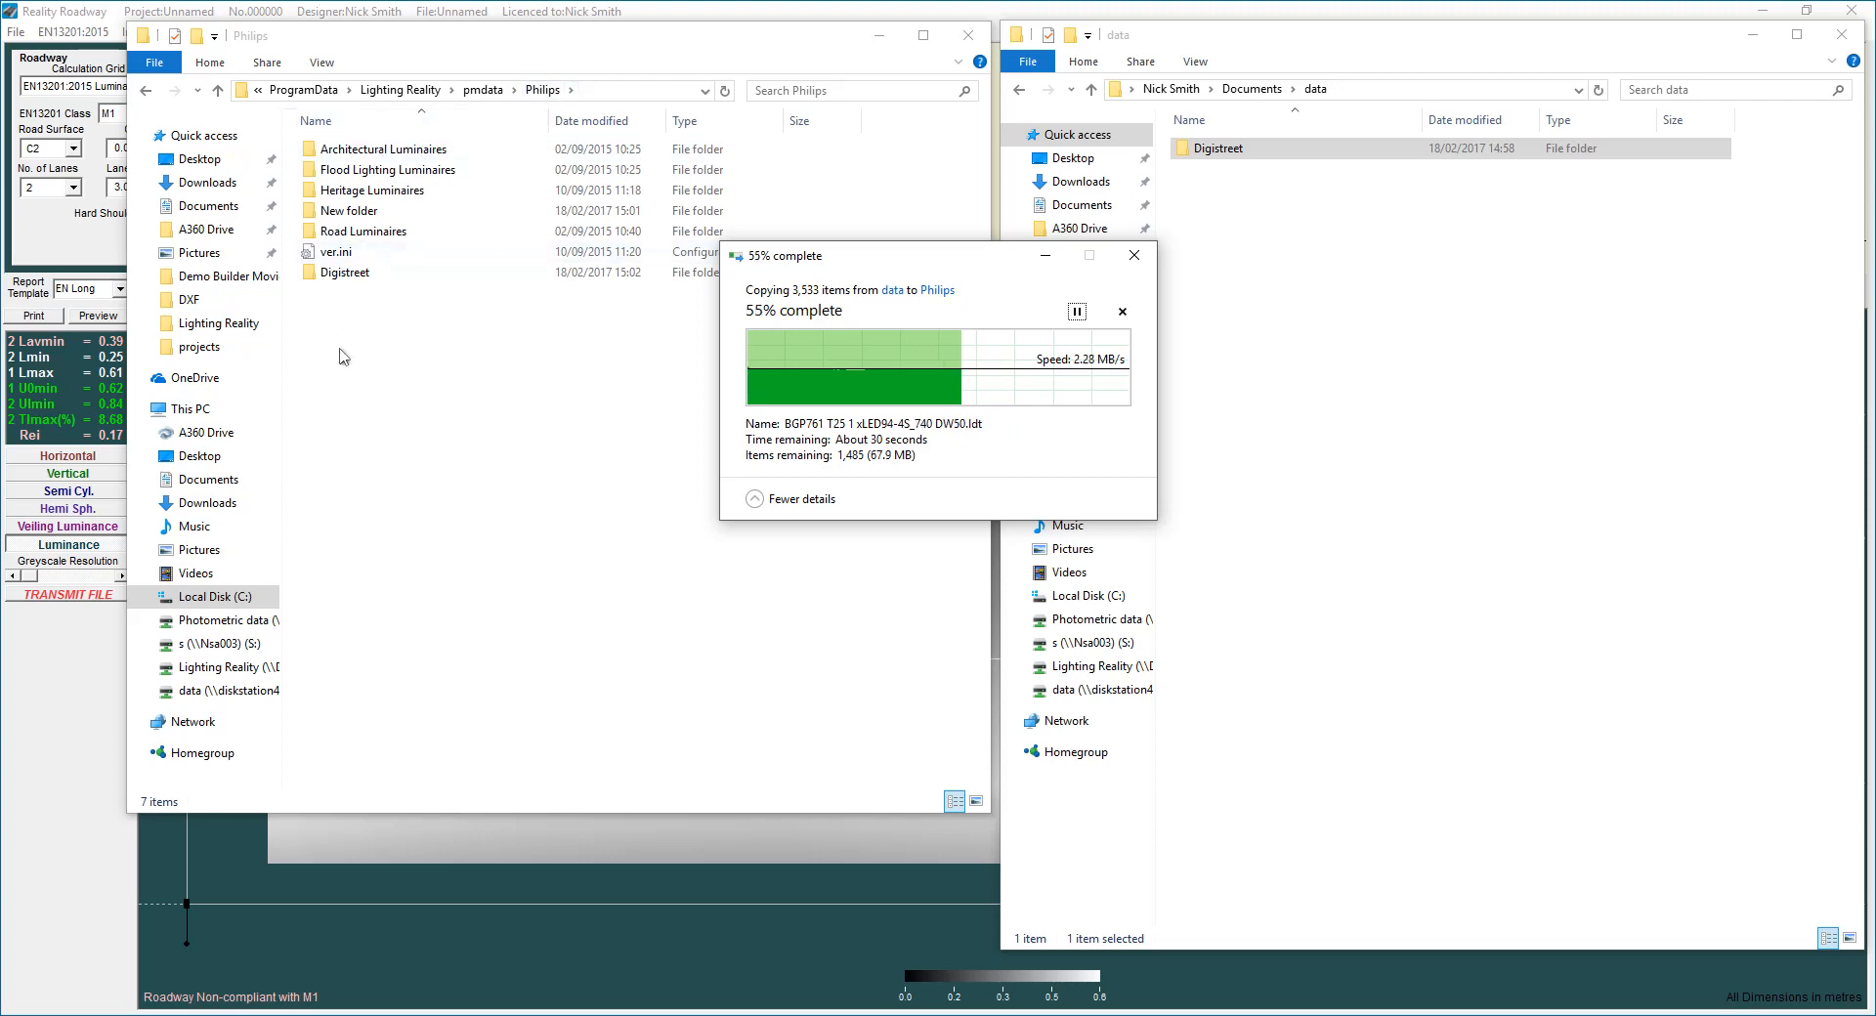
click(348, 274)
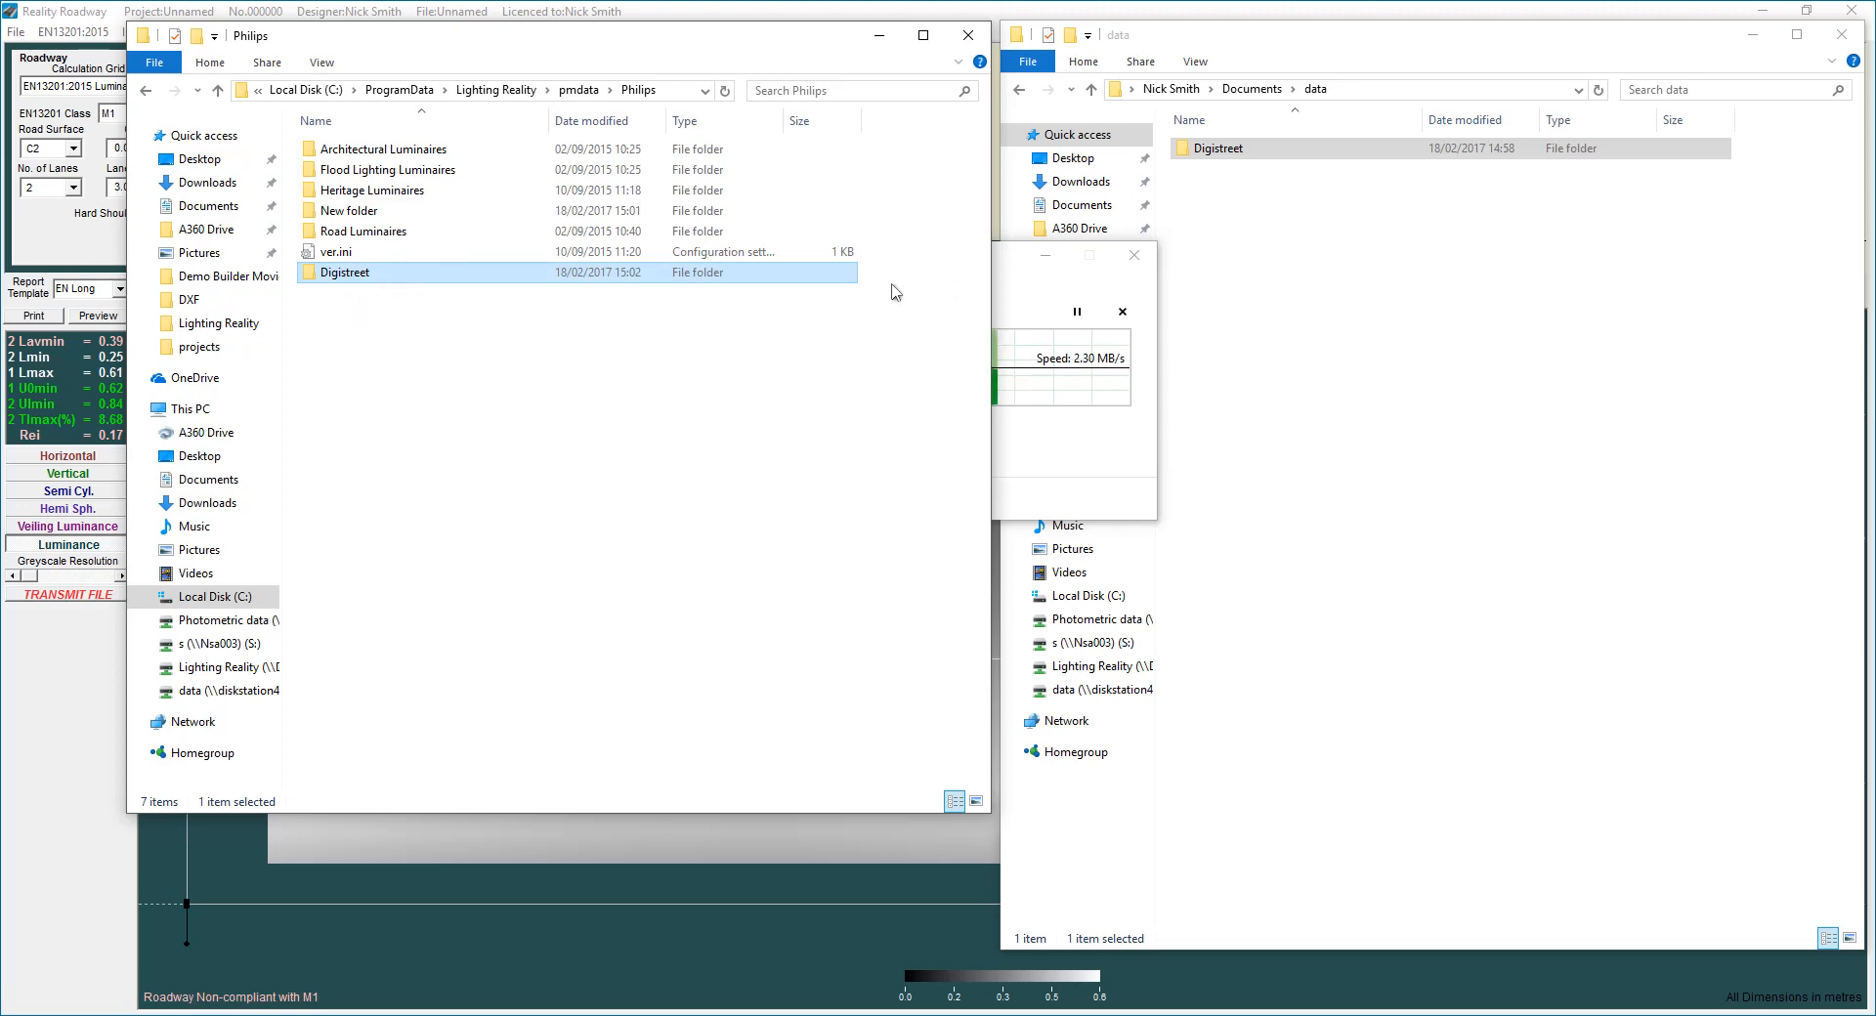
Step: Open pmdata\_My data\Philips\Digistreet\BGP760 and look through its LDT photometric files
click(579, 89)
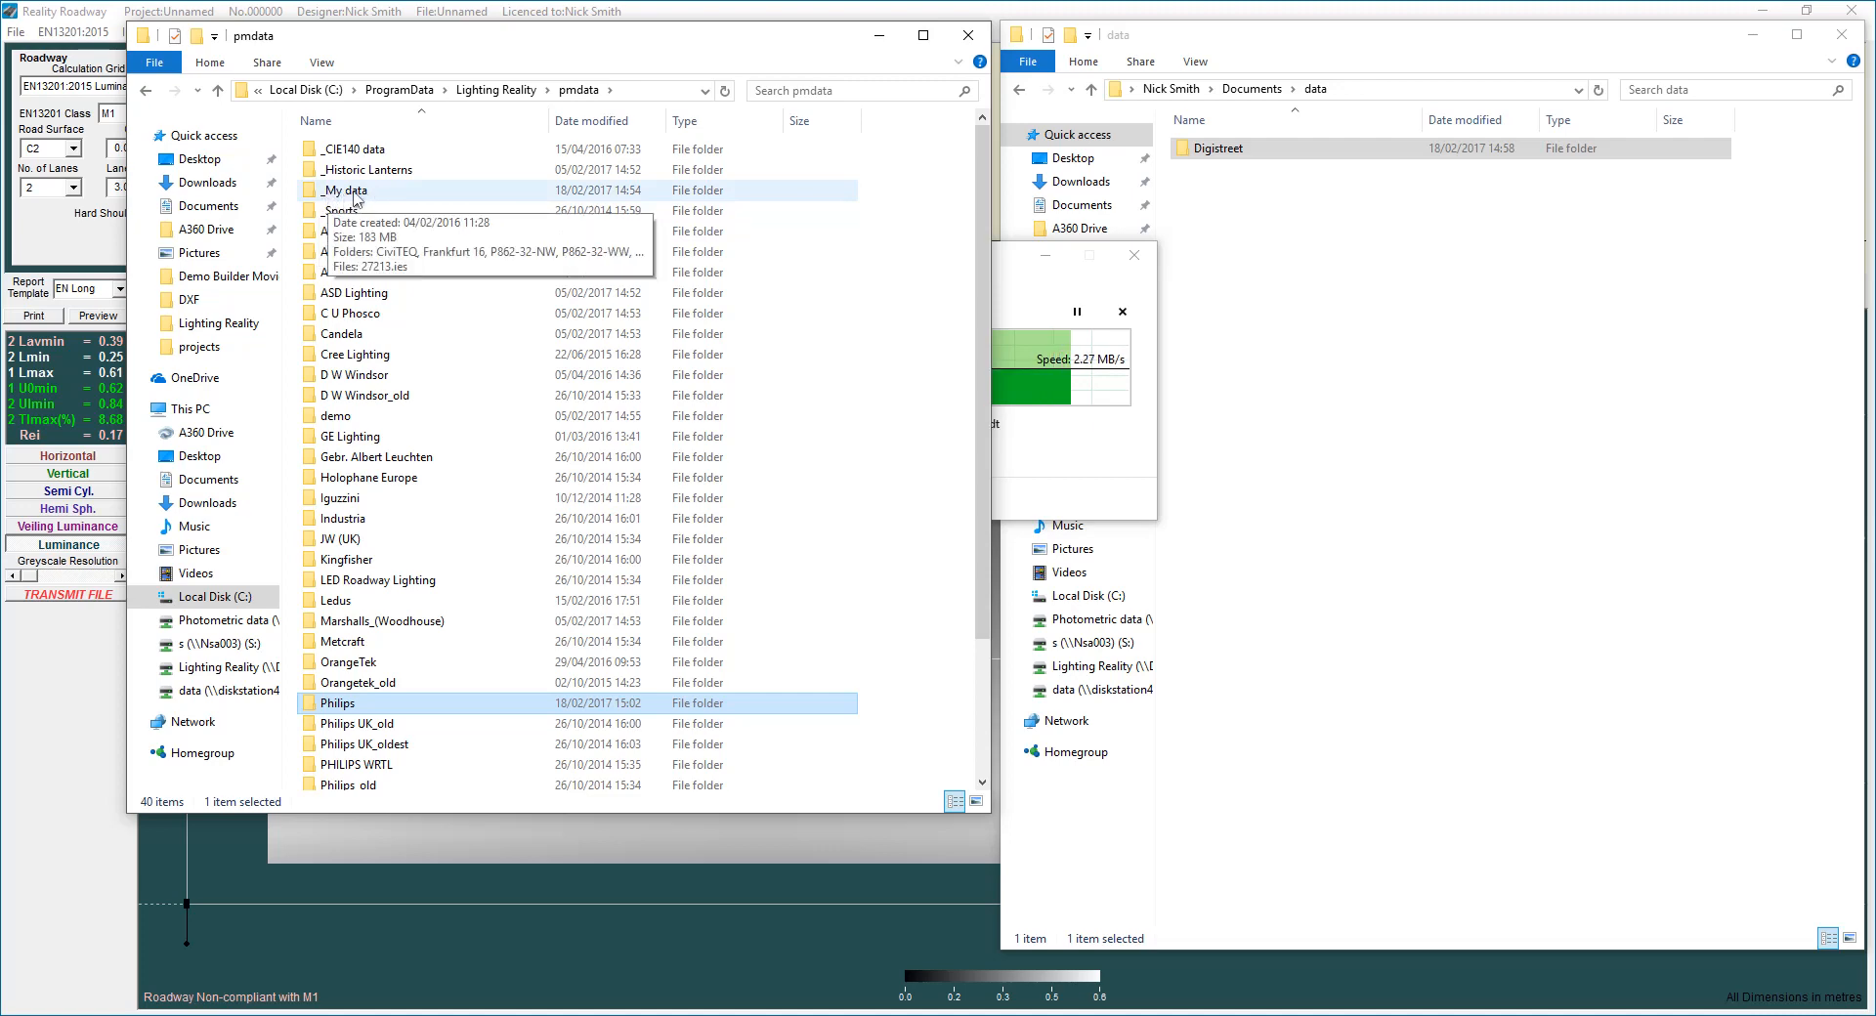
double_click(354, 194)
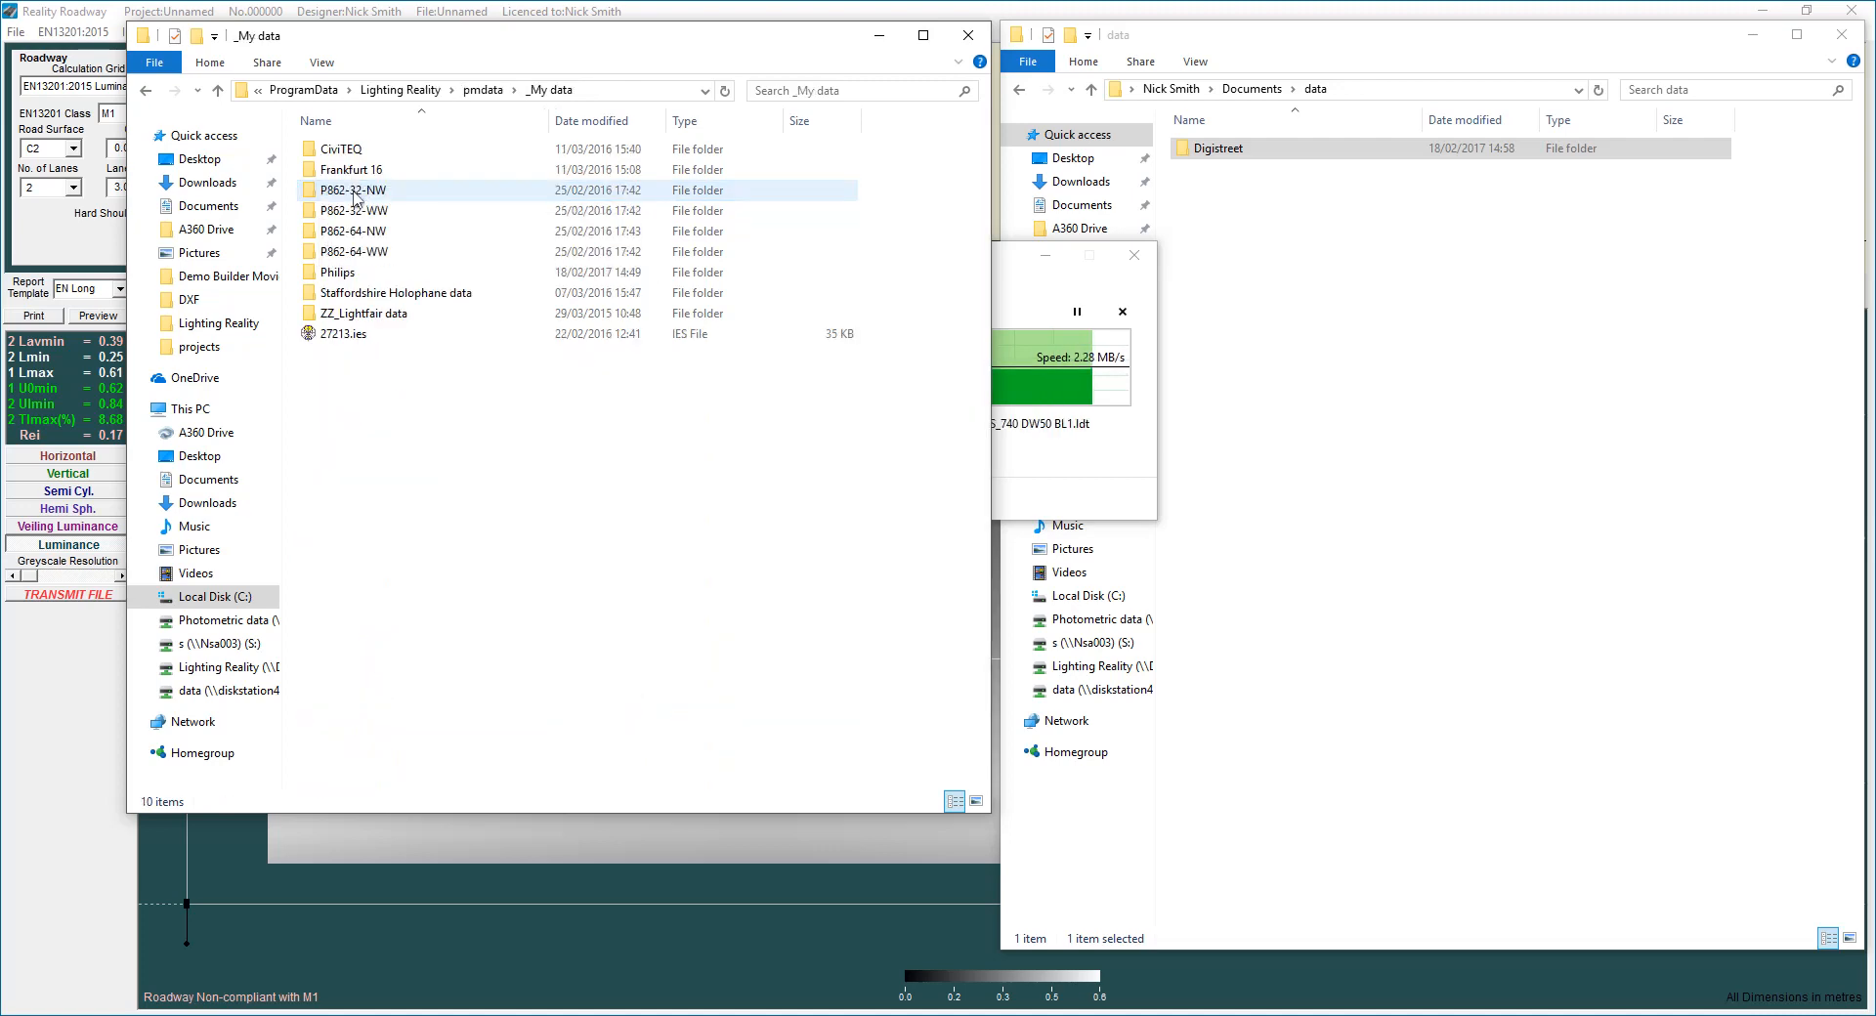
double_click(347, 272)
double_click(348, 157)
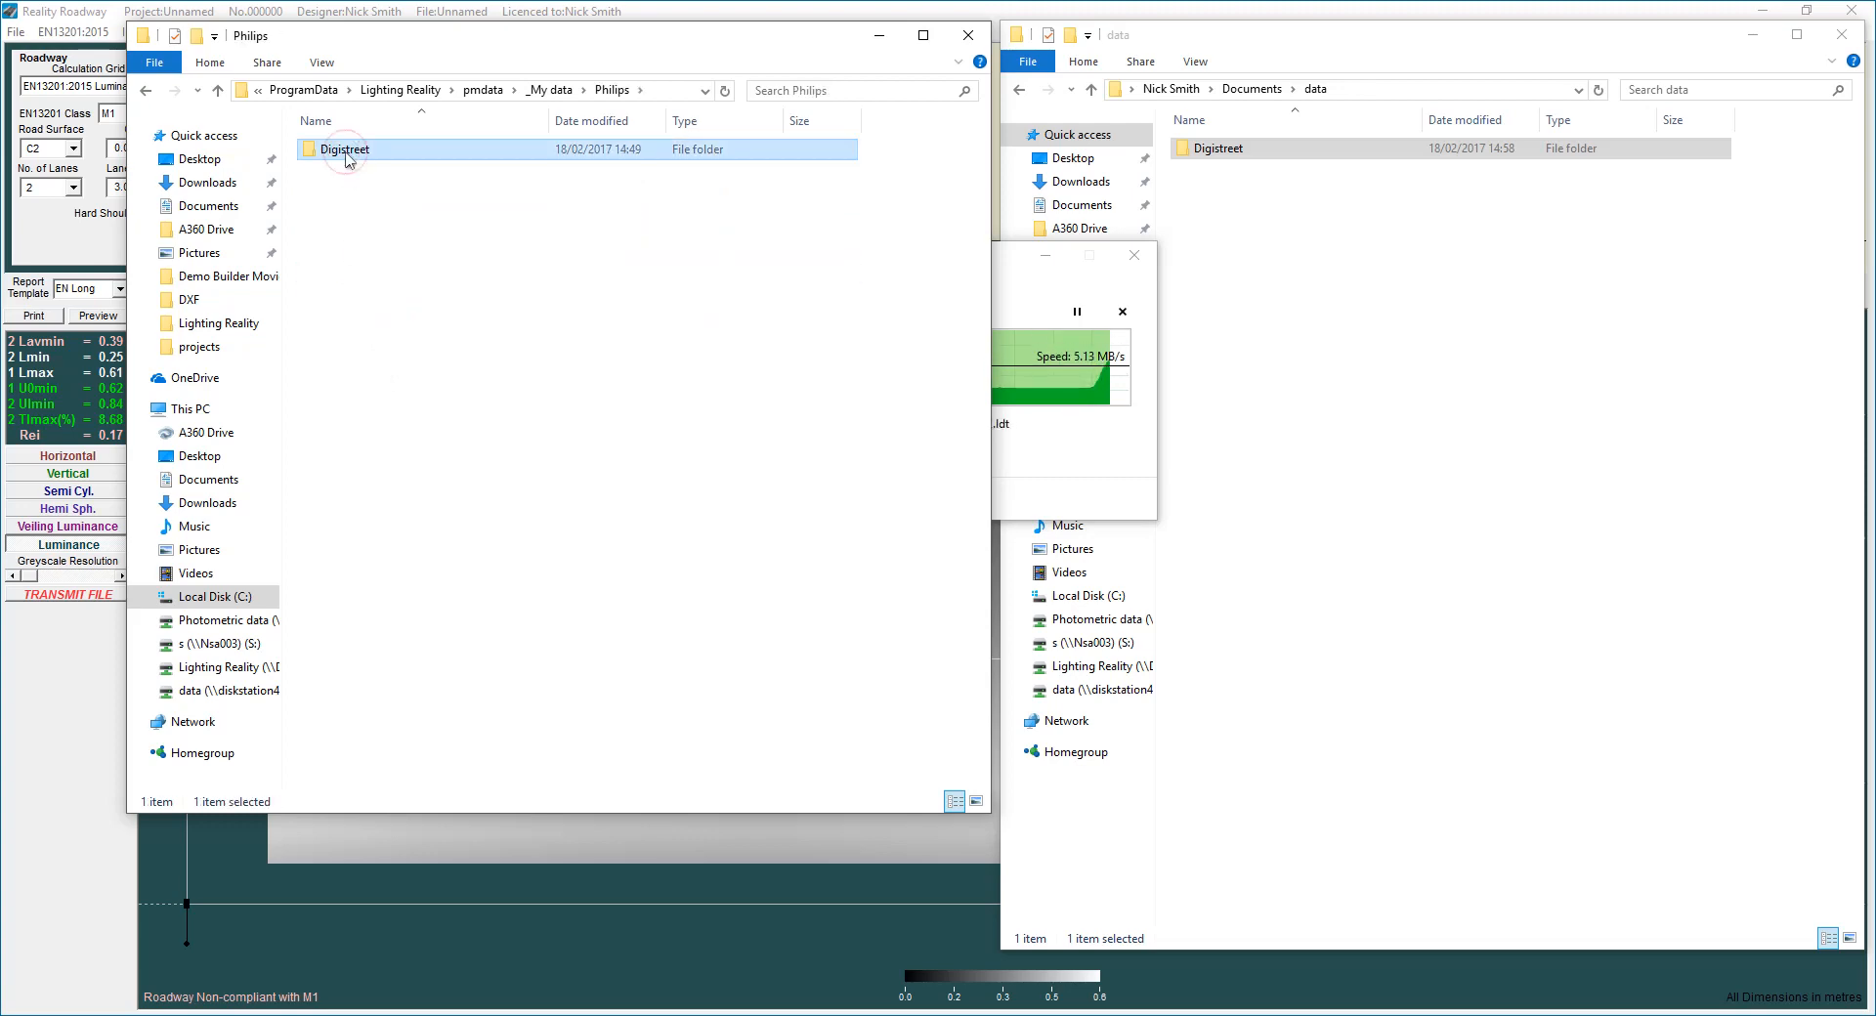
click(349, 153)
double_click(348, 151)
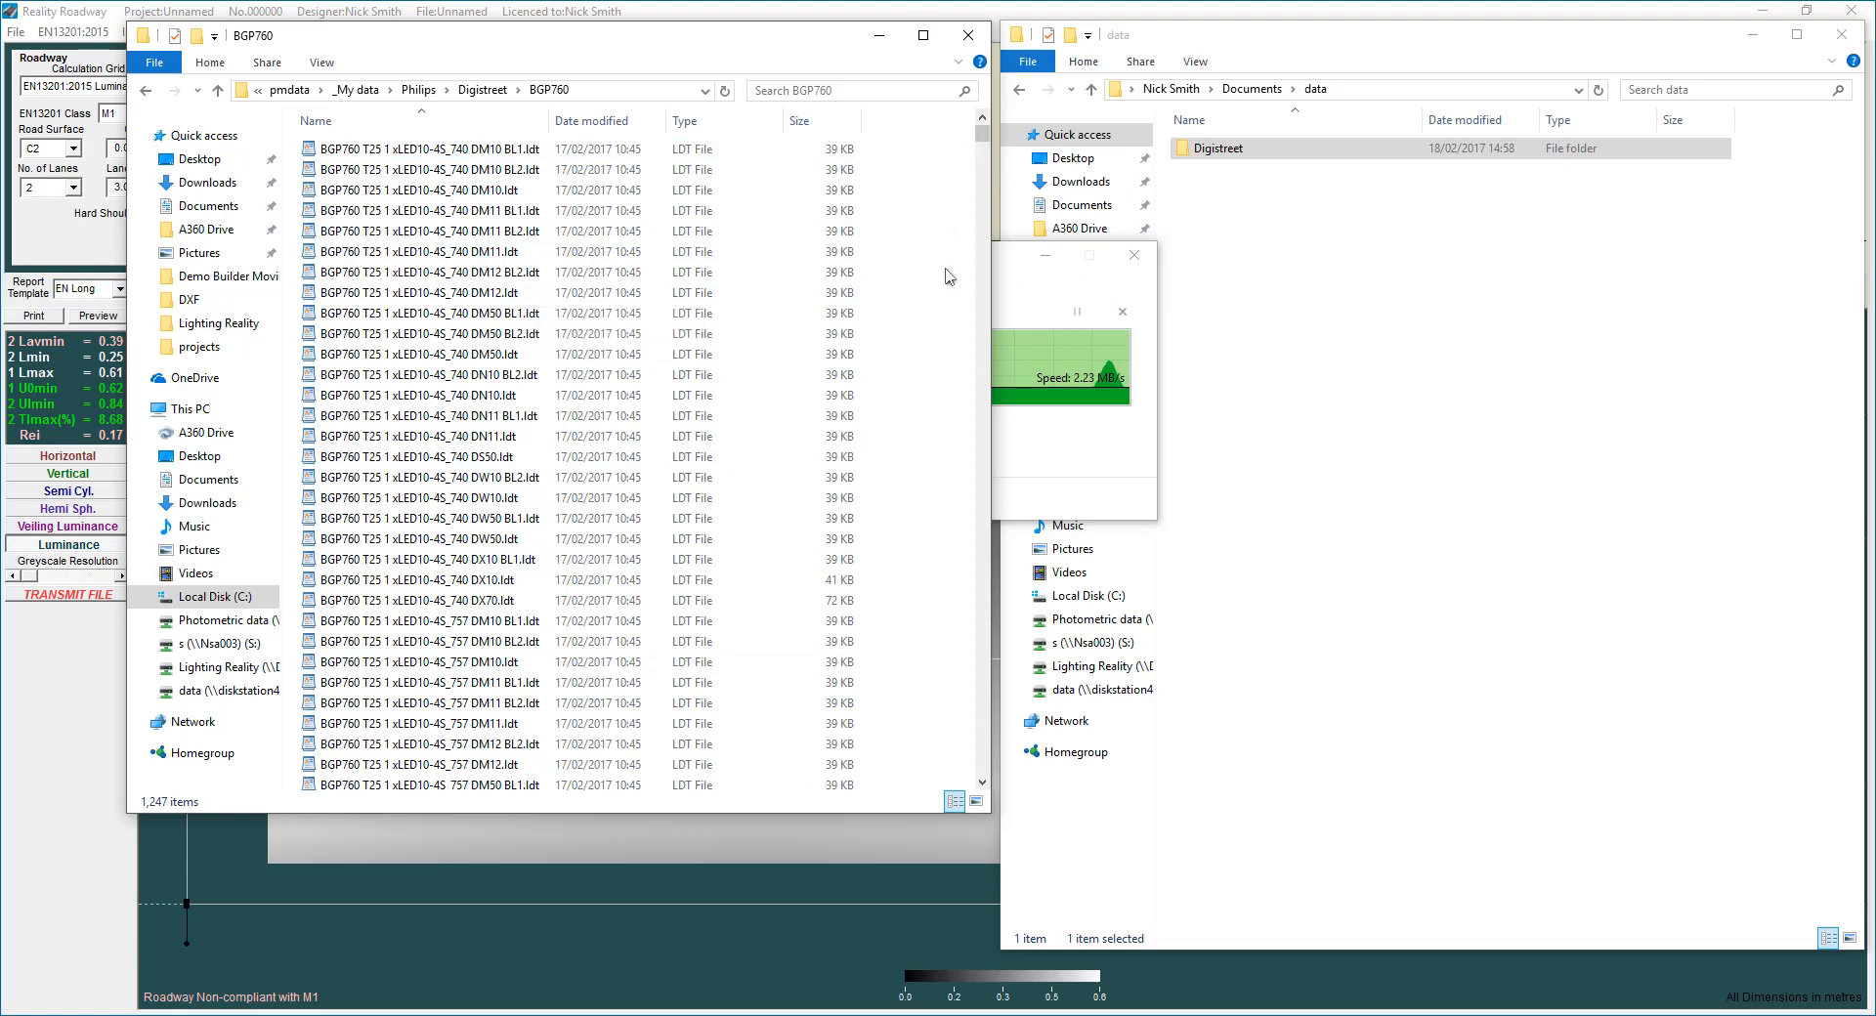
drag(982, 135, 984, 140)
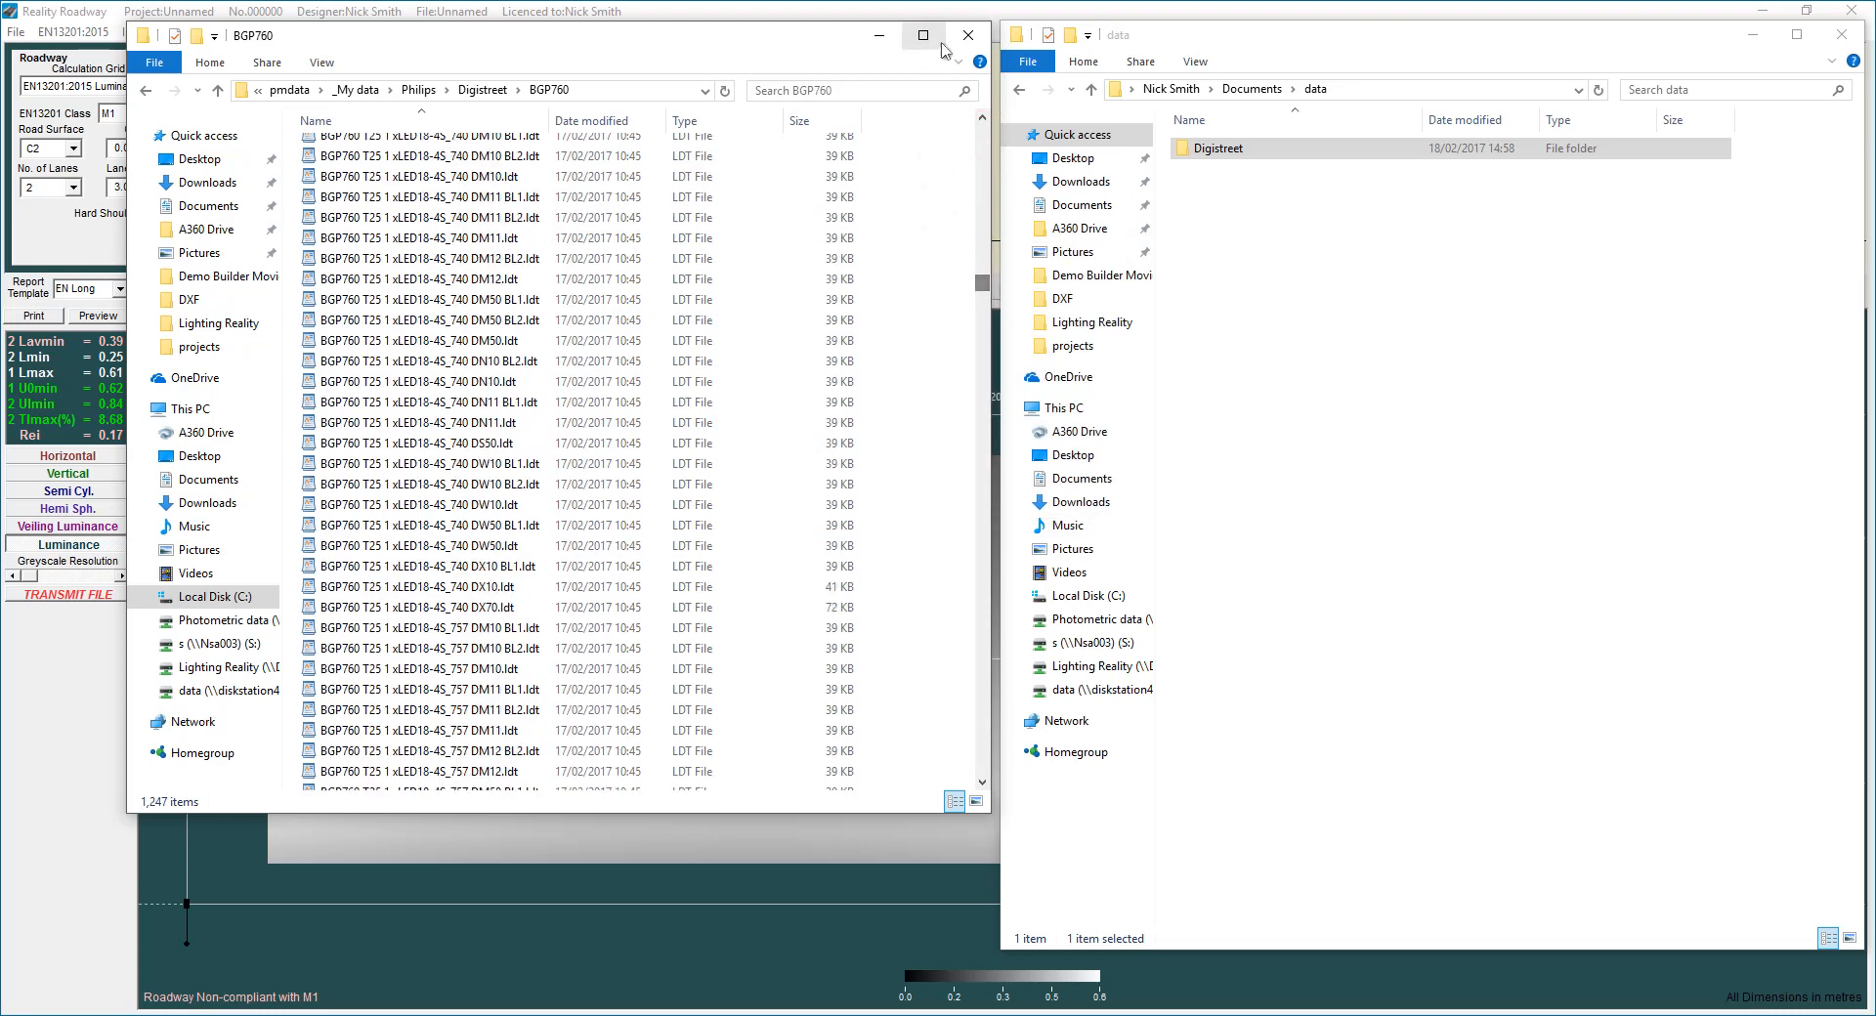
Step: Return to Reality Roadway, open the luminaire selection and display the BGP760 files under _My data > Philips > Digistreet
click(879, 35)
click(473, 115)
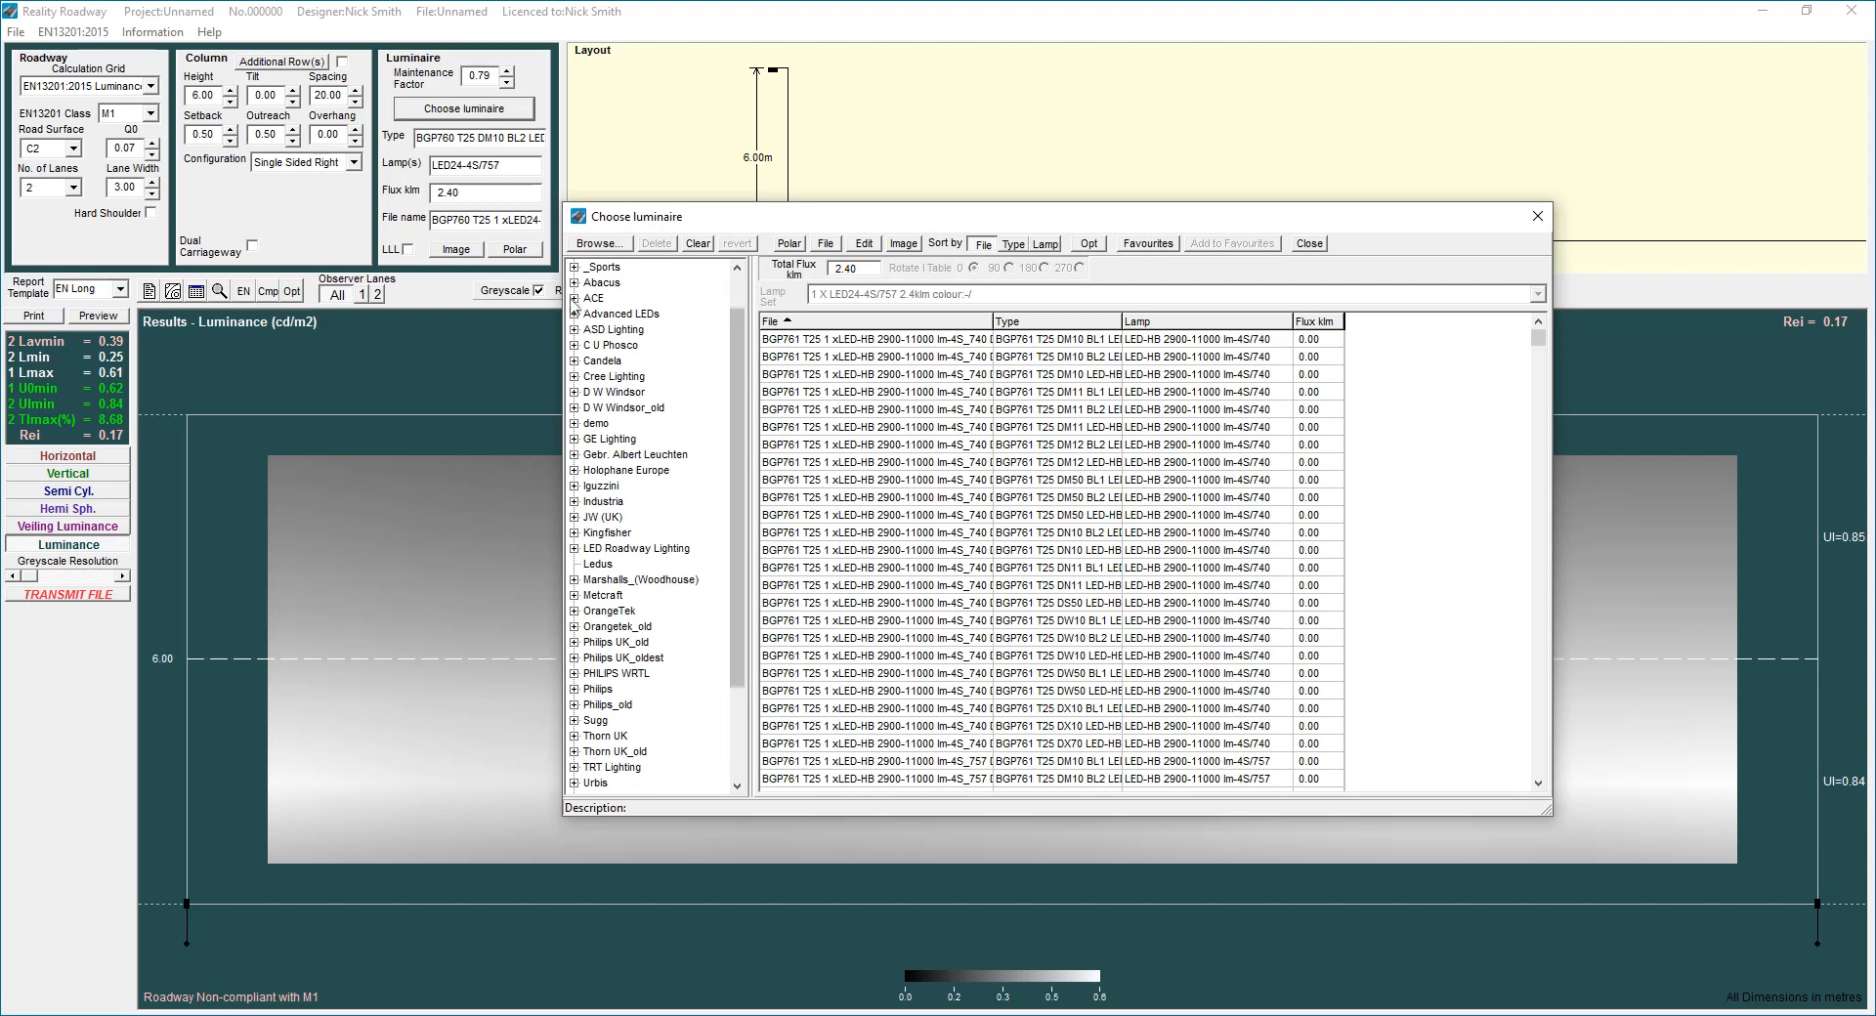
click(738, 291)
click(575, 298)
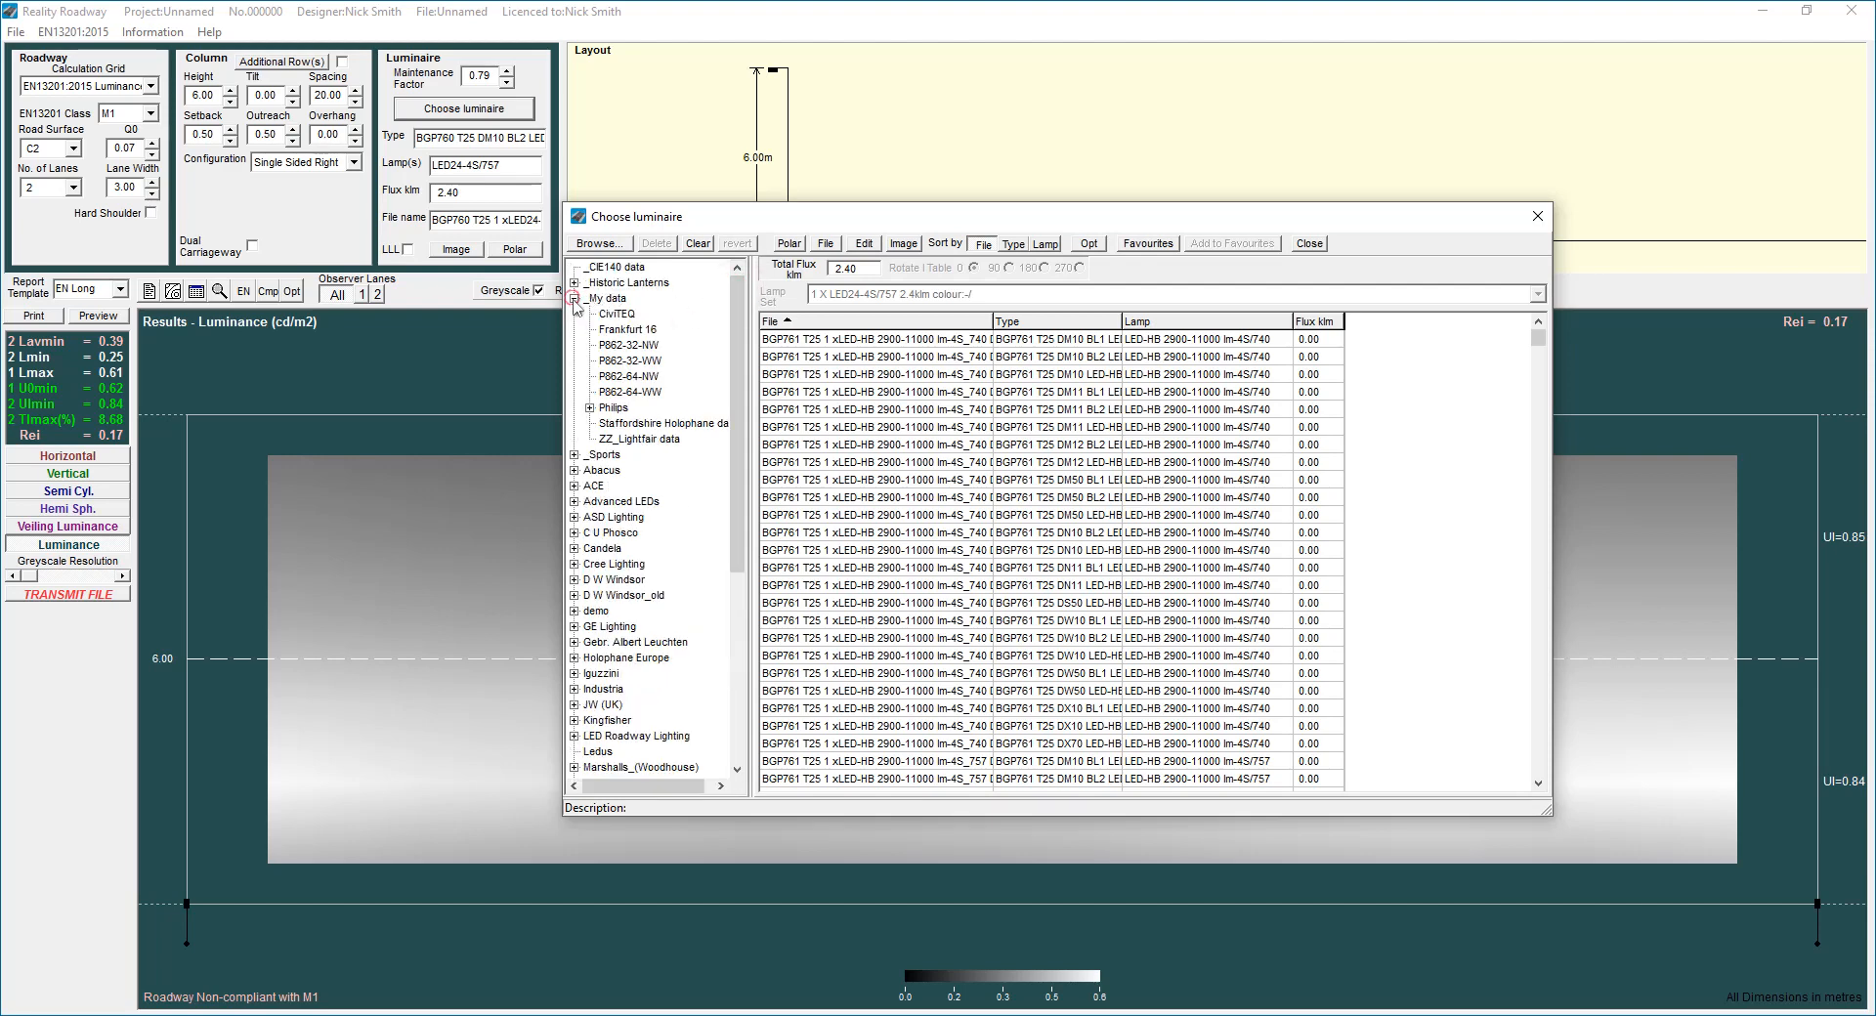
click(590, 407)
click(606, 423)
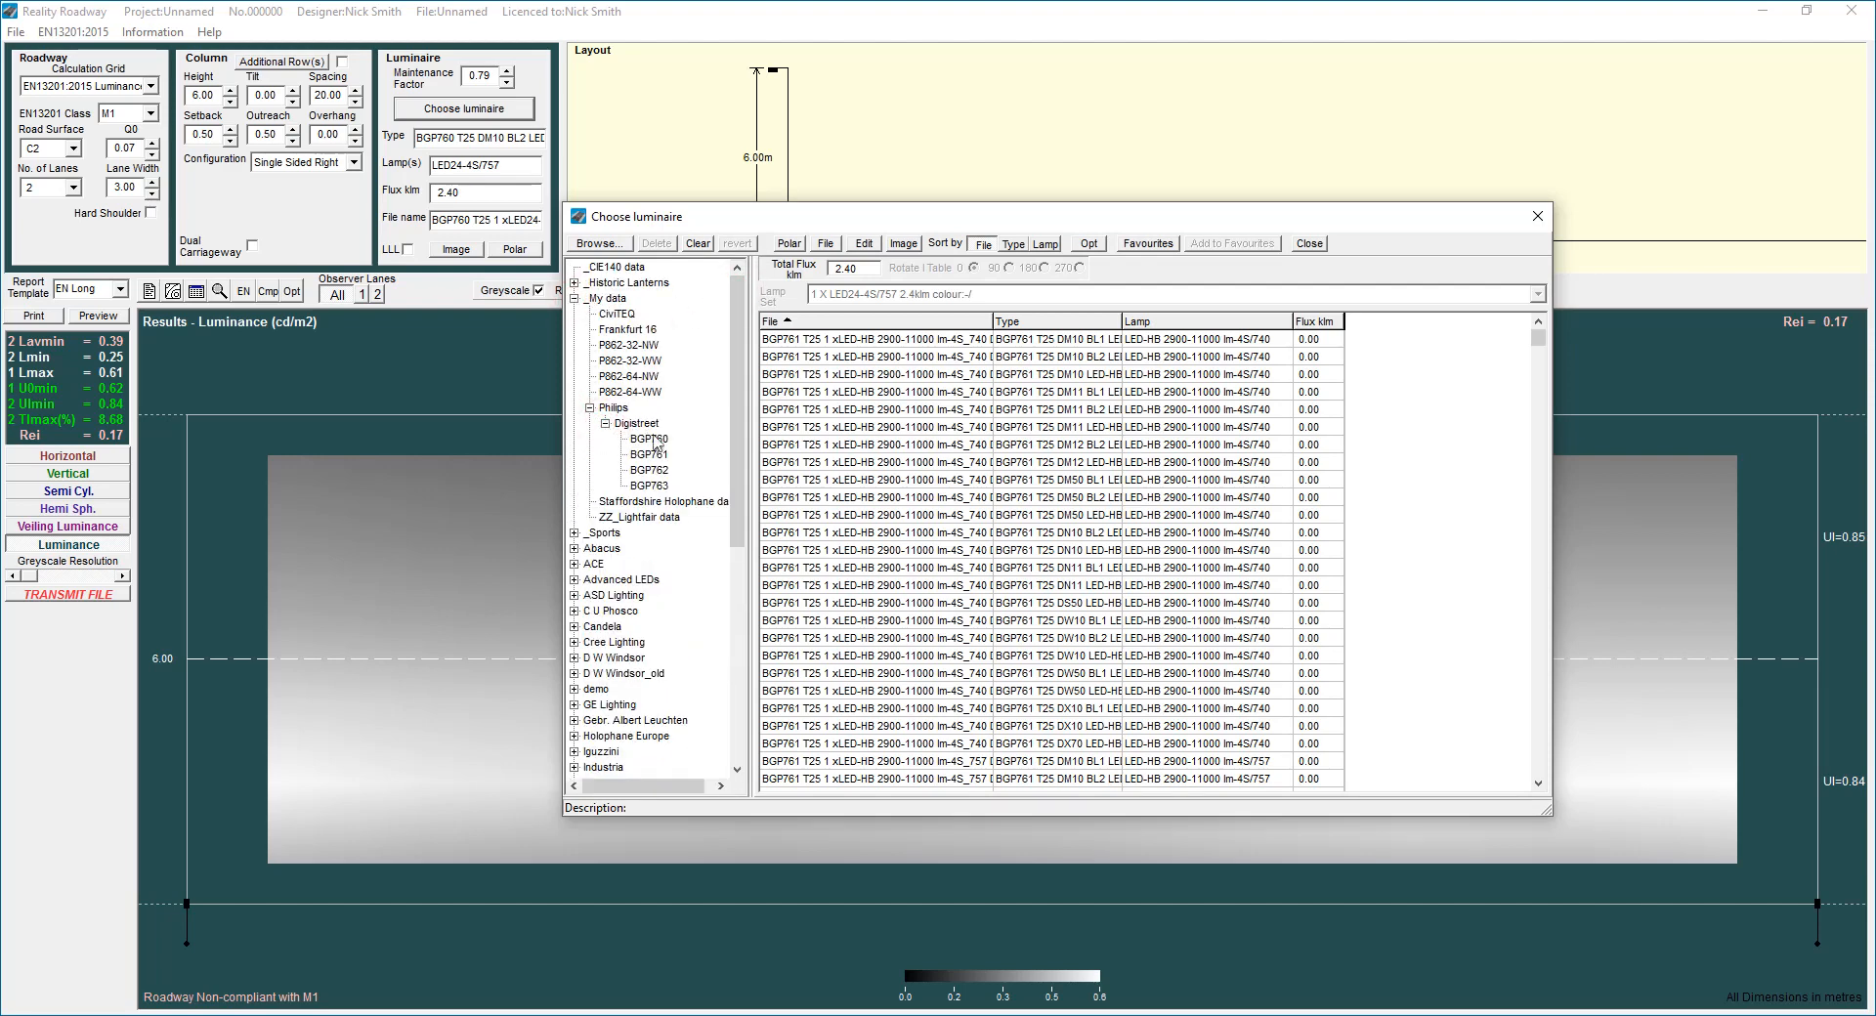
click(653, 440)
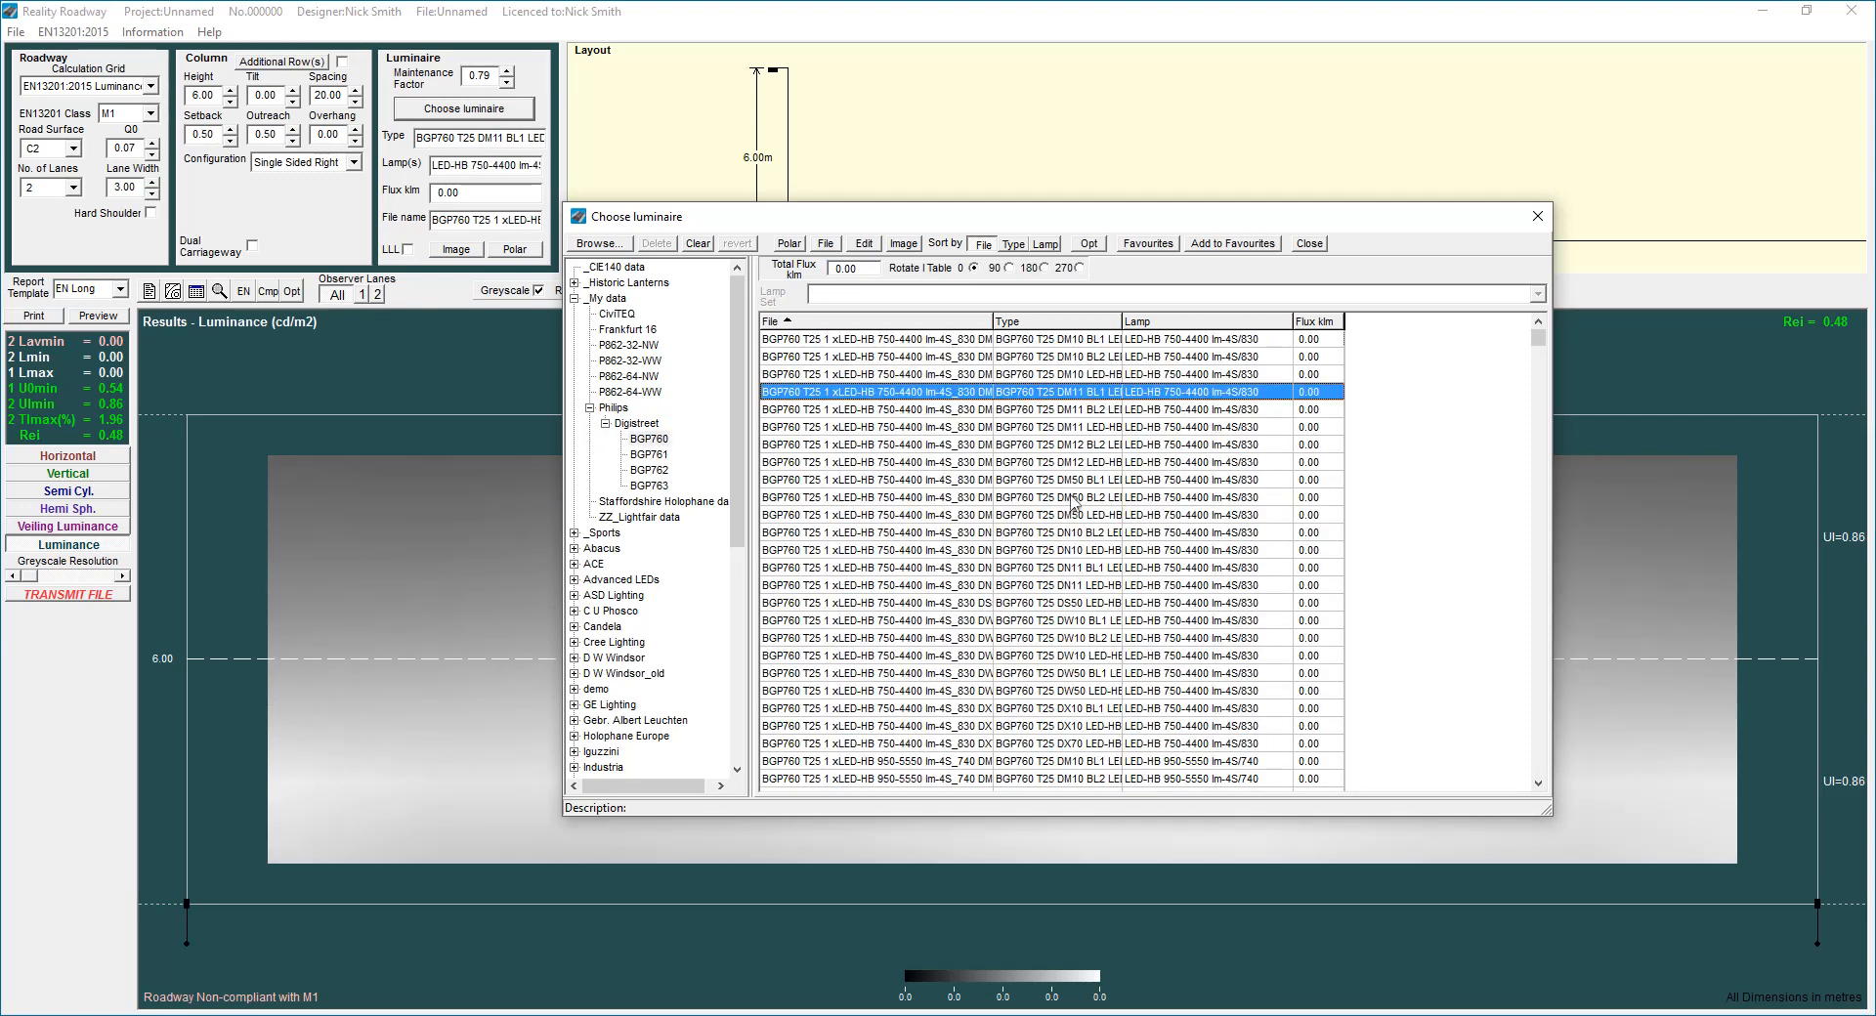
Step: Step through the BGP760 luminaires to compare their luminance results, ending with BGP760 T25 1 xLED44-4S_740 DN11 BL1.ldt selected
key(Down)
key(Down)
key(Down)
key(Down)
key(Down)
key(Down)
key(Down)
key(Down)
key(Down)
key(Down)
key(Down)
key(Down)
key(Down)
key(Down)
key(Down)
key(Down)
key(Down)
key(Down)
key(Down)
key(Down)
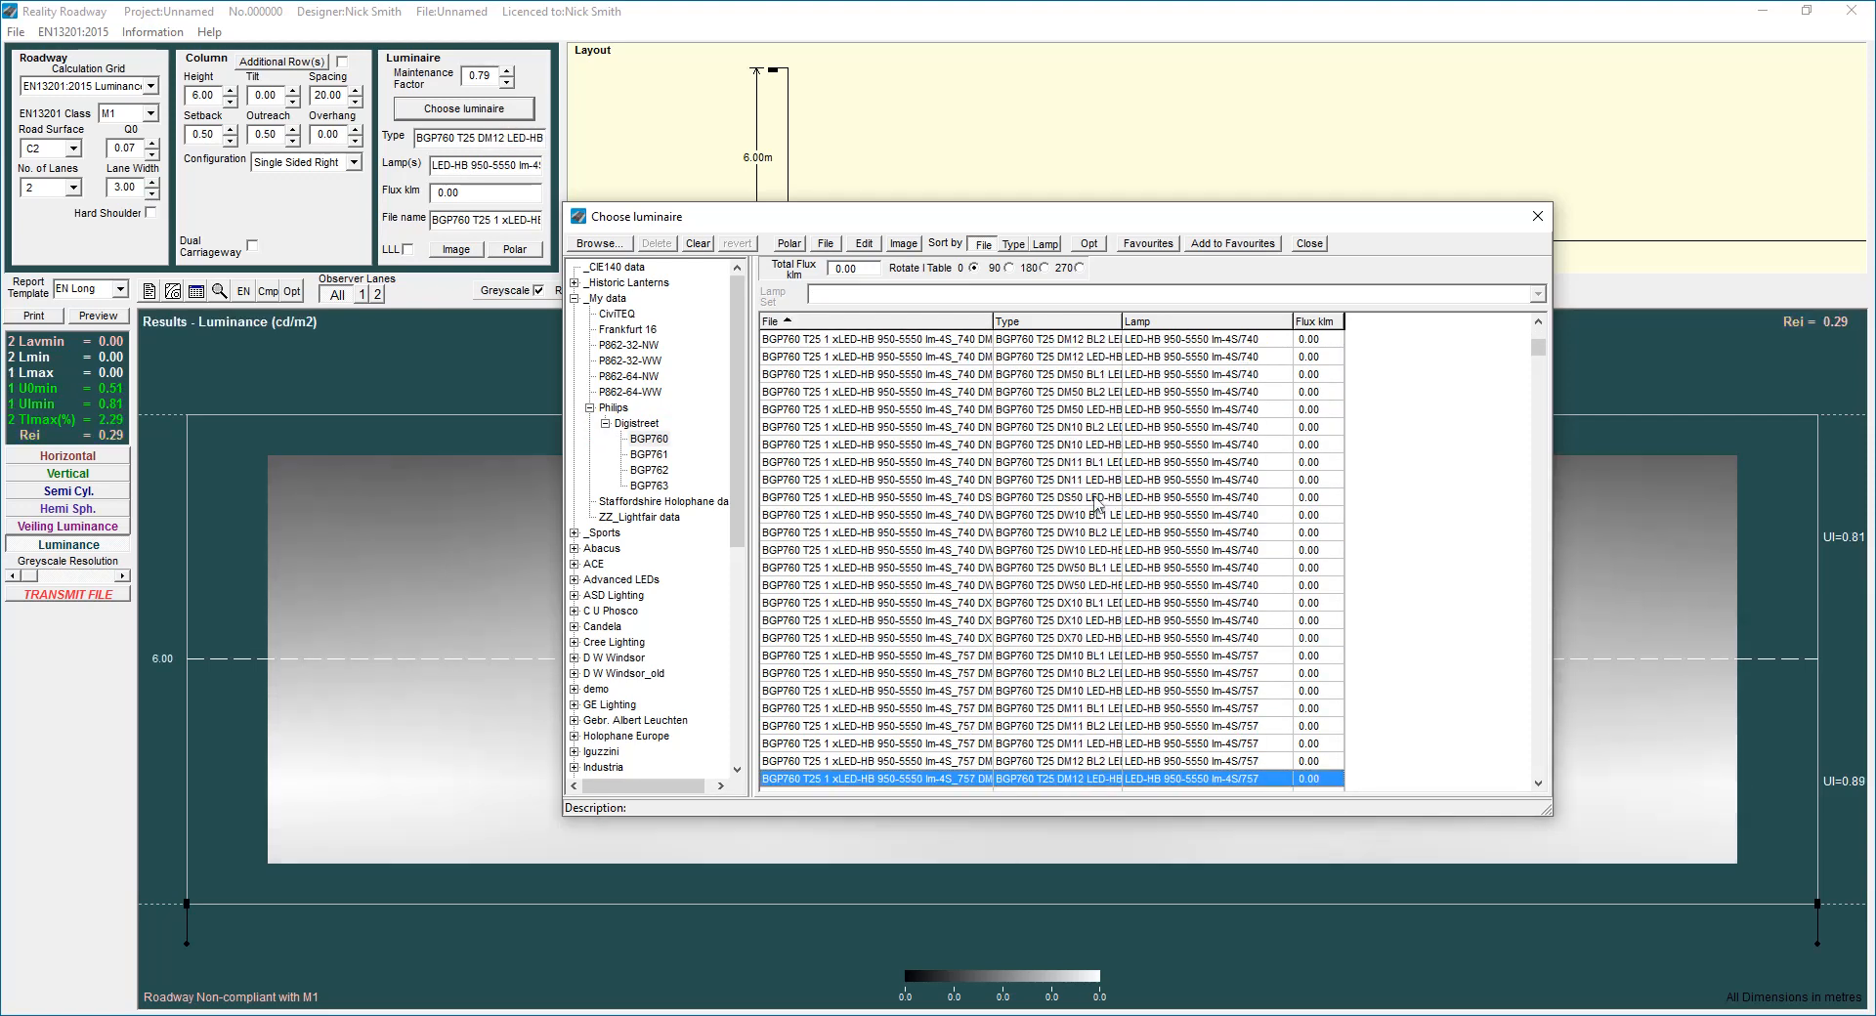
key(Down)
key(Down)
key(Down)
key(Down)
key(Down)
key(Down)
key(Down)
key(Down)
key(Down)
key(Down)
key(Down)
key(Down)
key(Down)
key(Down)
key(Down)
key(Down)
key(Down)
key(Down)
key(Down)
key(Down)
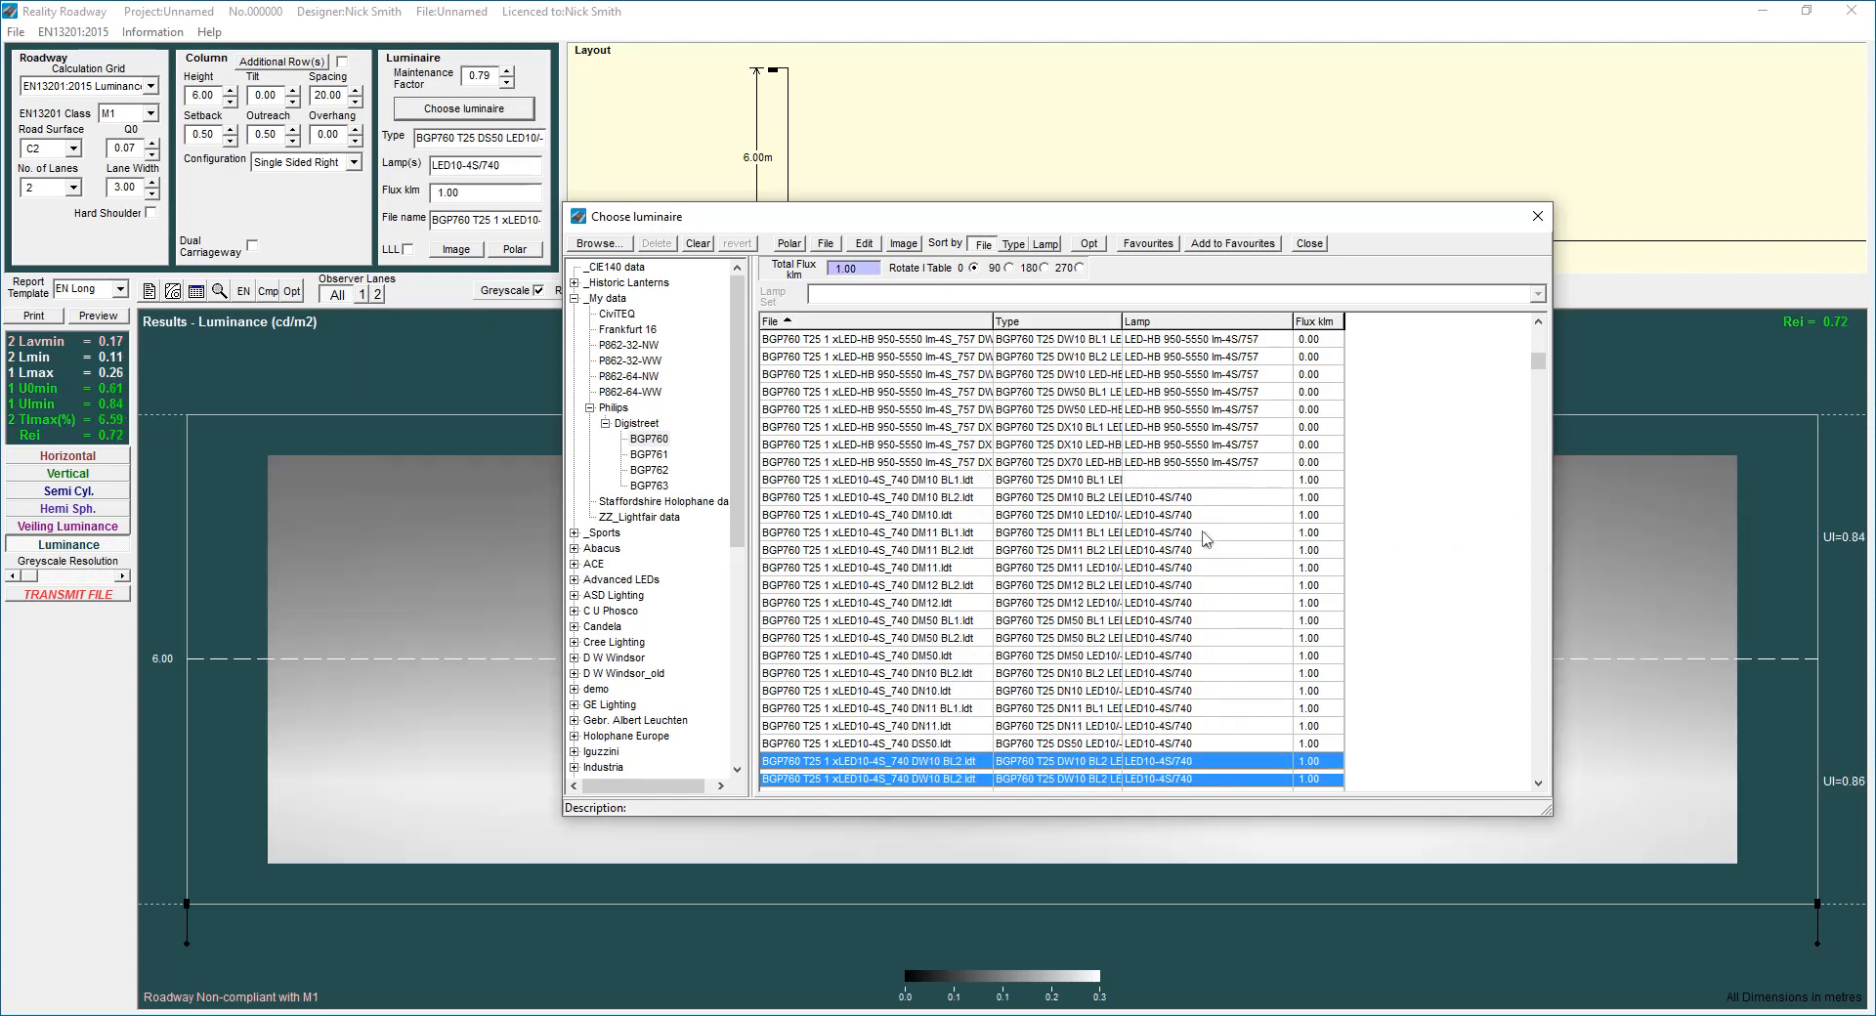
key(Down)
key(Down)
key(Down)
key(Down)
key(Down)
key(Down)
key(Down)
key(Down)
key(Down)
key(Down)
key(Down)
key(Down)
key(Down)
key(Down)
key(Down)
key(Down)
key(Down)
key(Down)
key(Down)
key(Down)
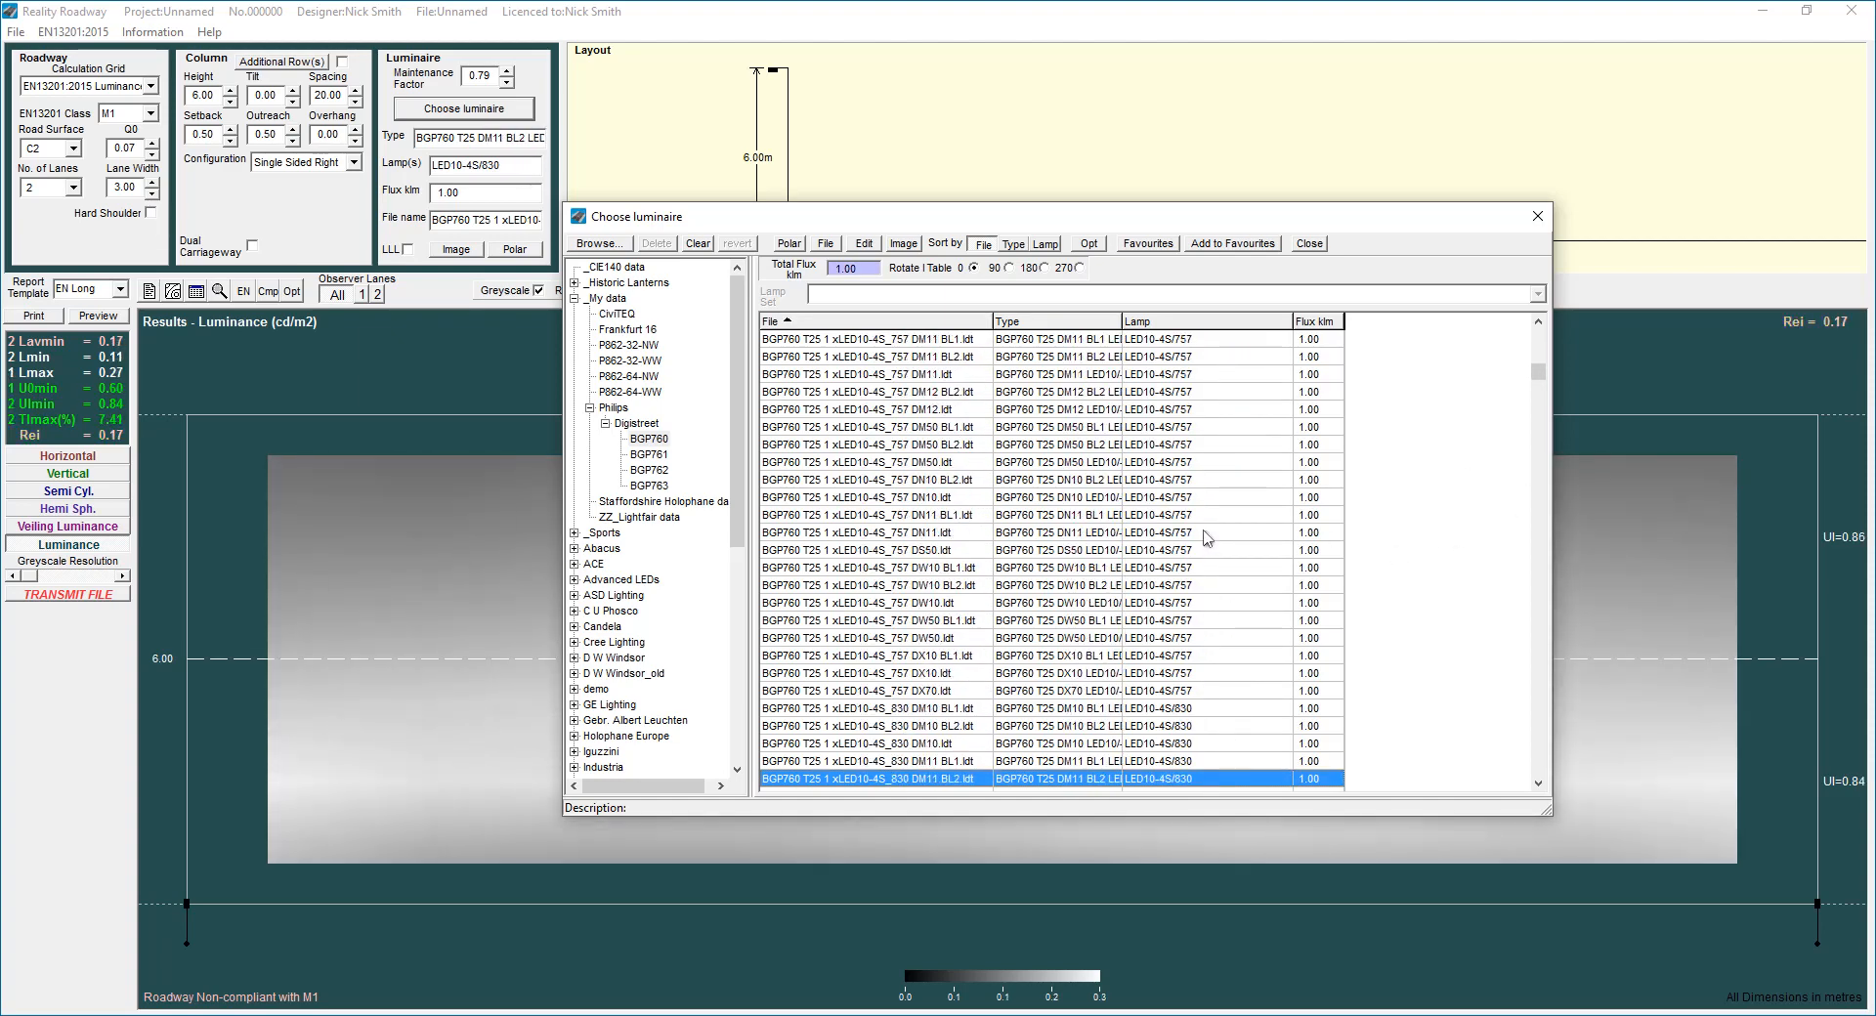
key(Down)
key(Down)
key(Down)
key(Down)
key(Down)
key(Down)
key(Down)
key(Down)
key(Down)
key(Down)
key(Down)
key(Down)
key(Down)
key(Down)
key(Down)
key(Down)
key(Down)
key(Down)
key(Down)
key(Down)
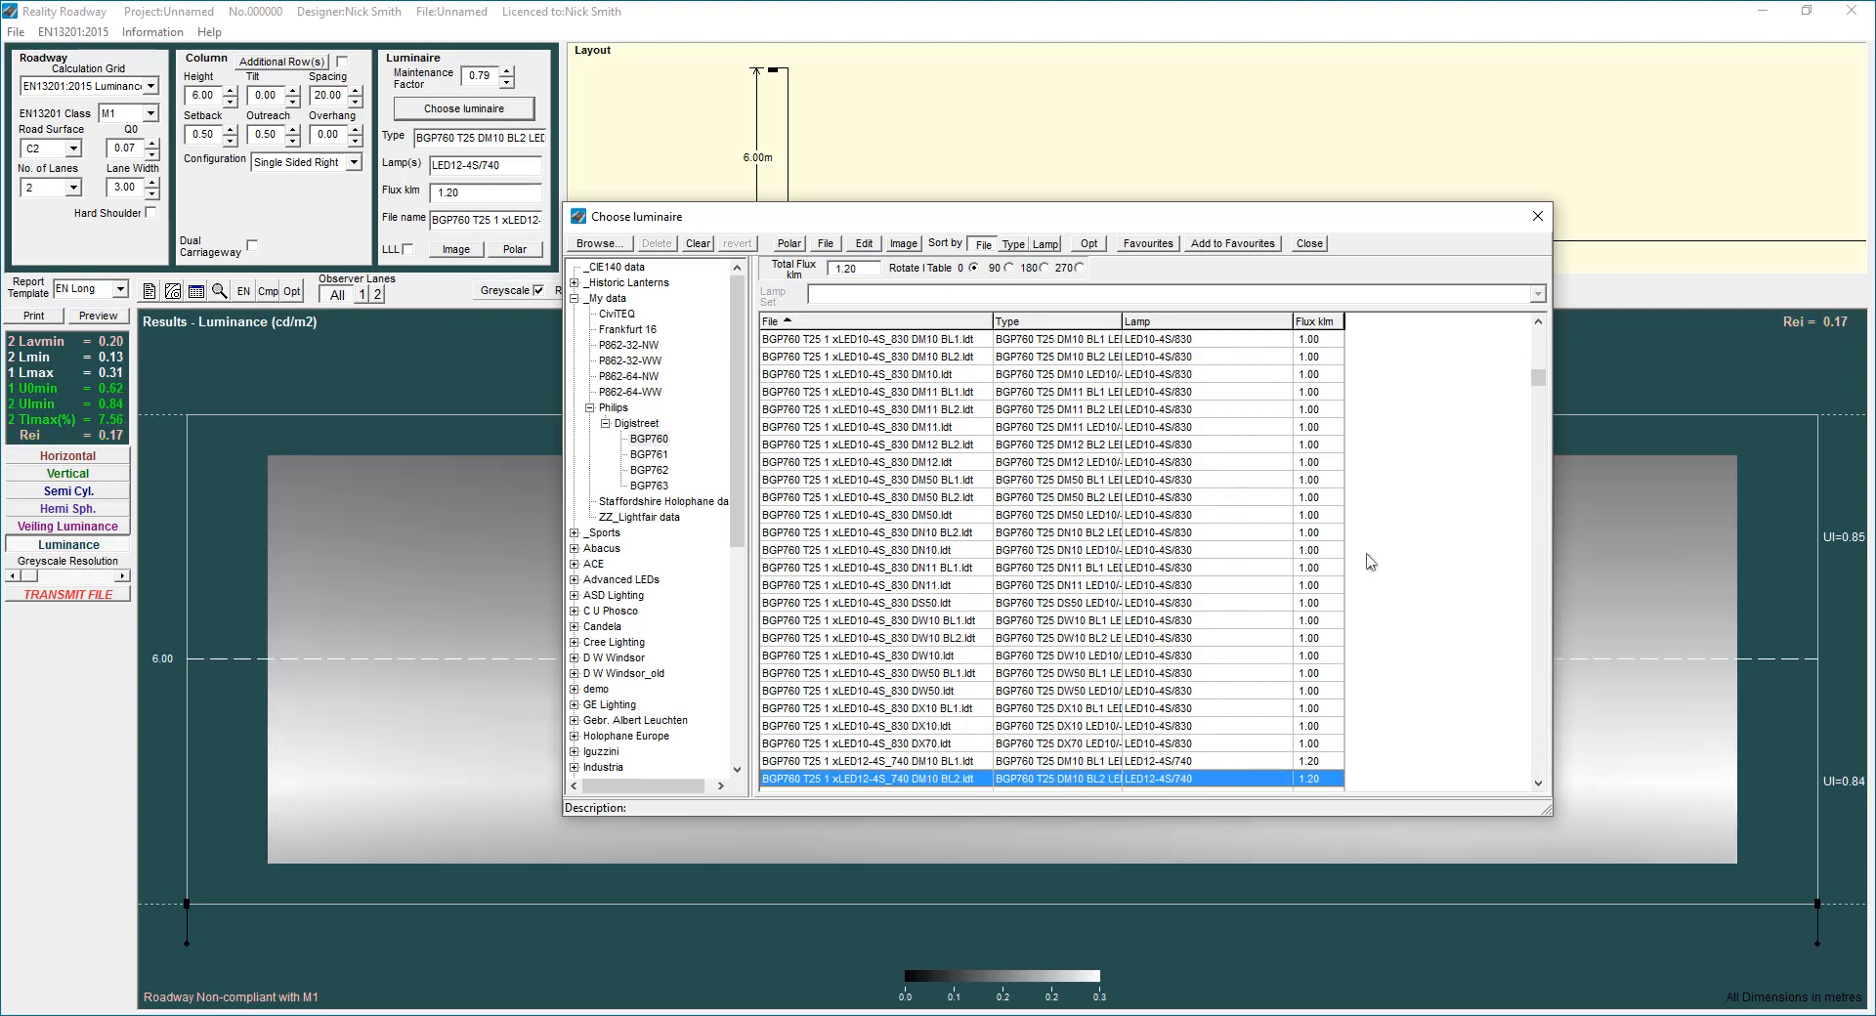
drag(1540, 378, 1525, 715)
click(1110, 604)
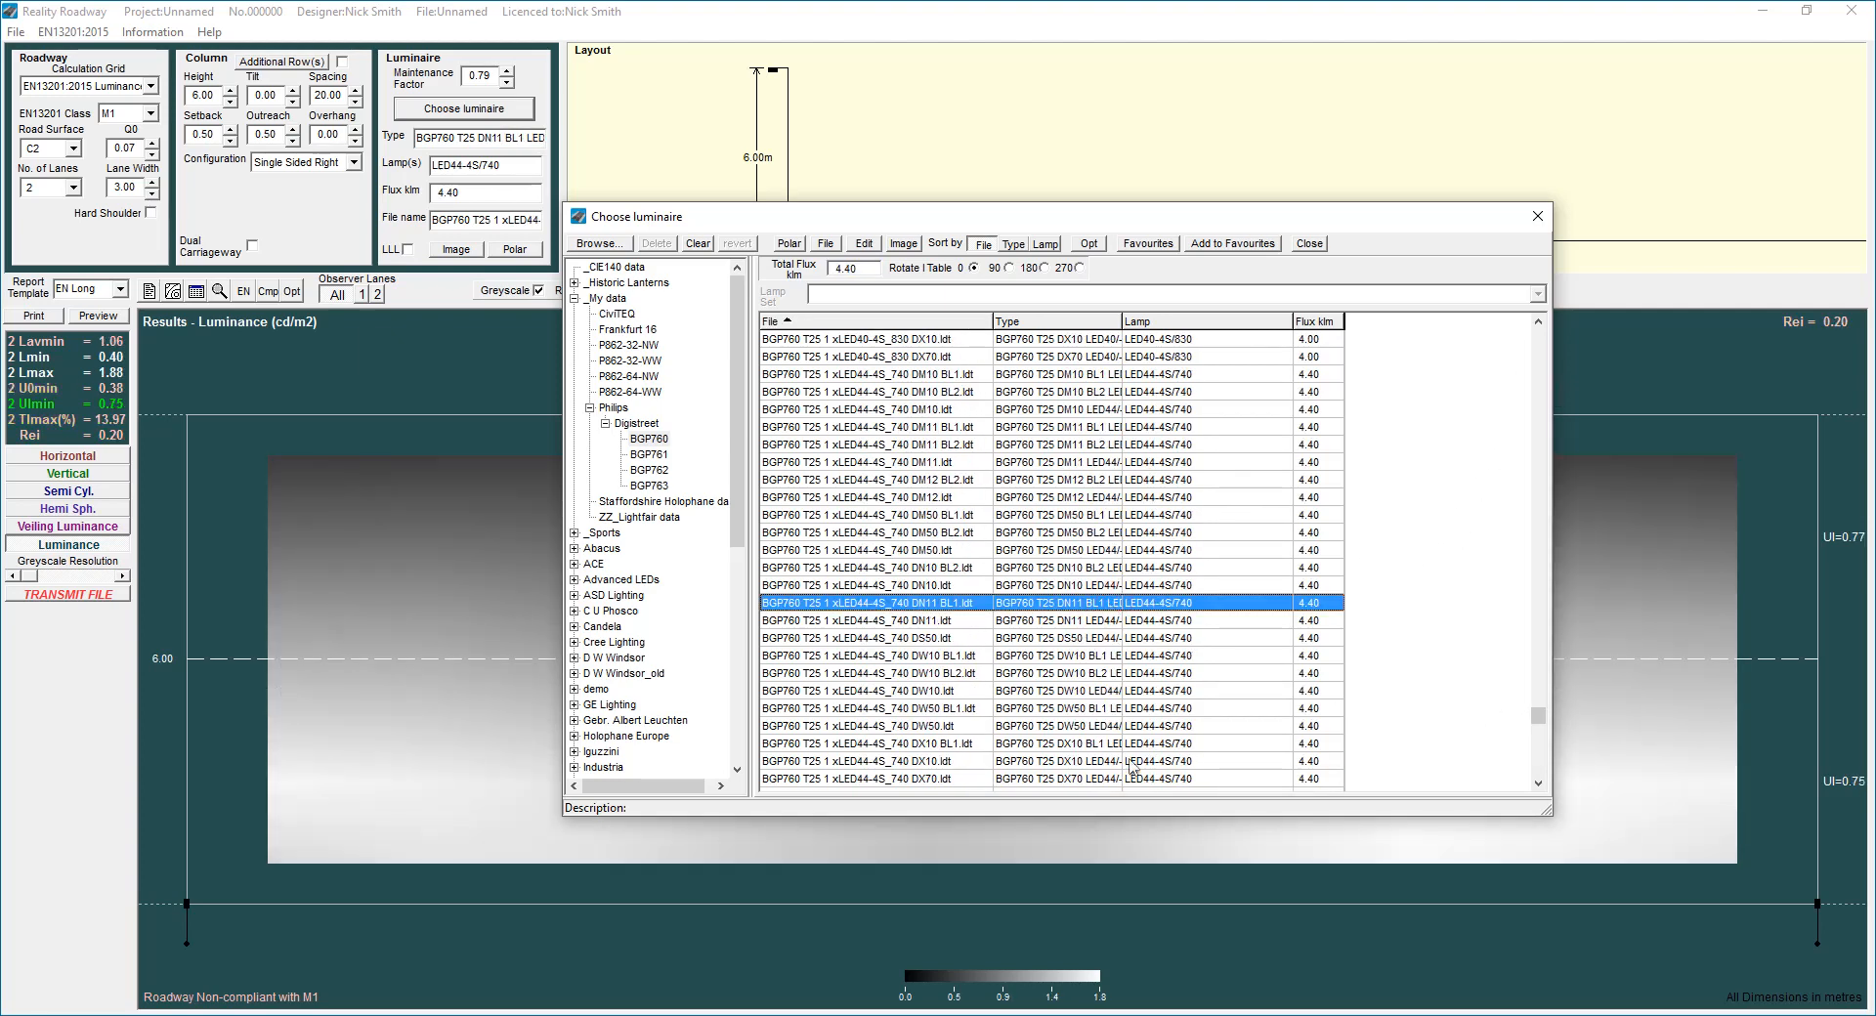